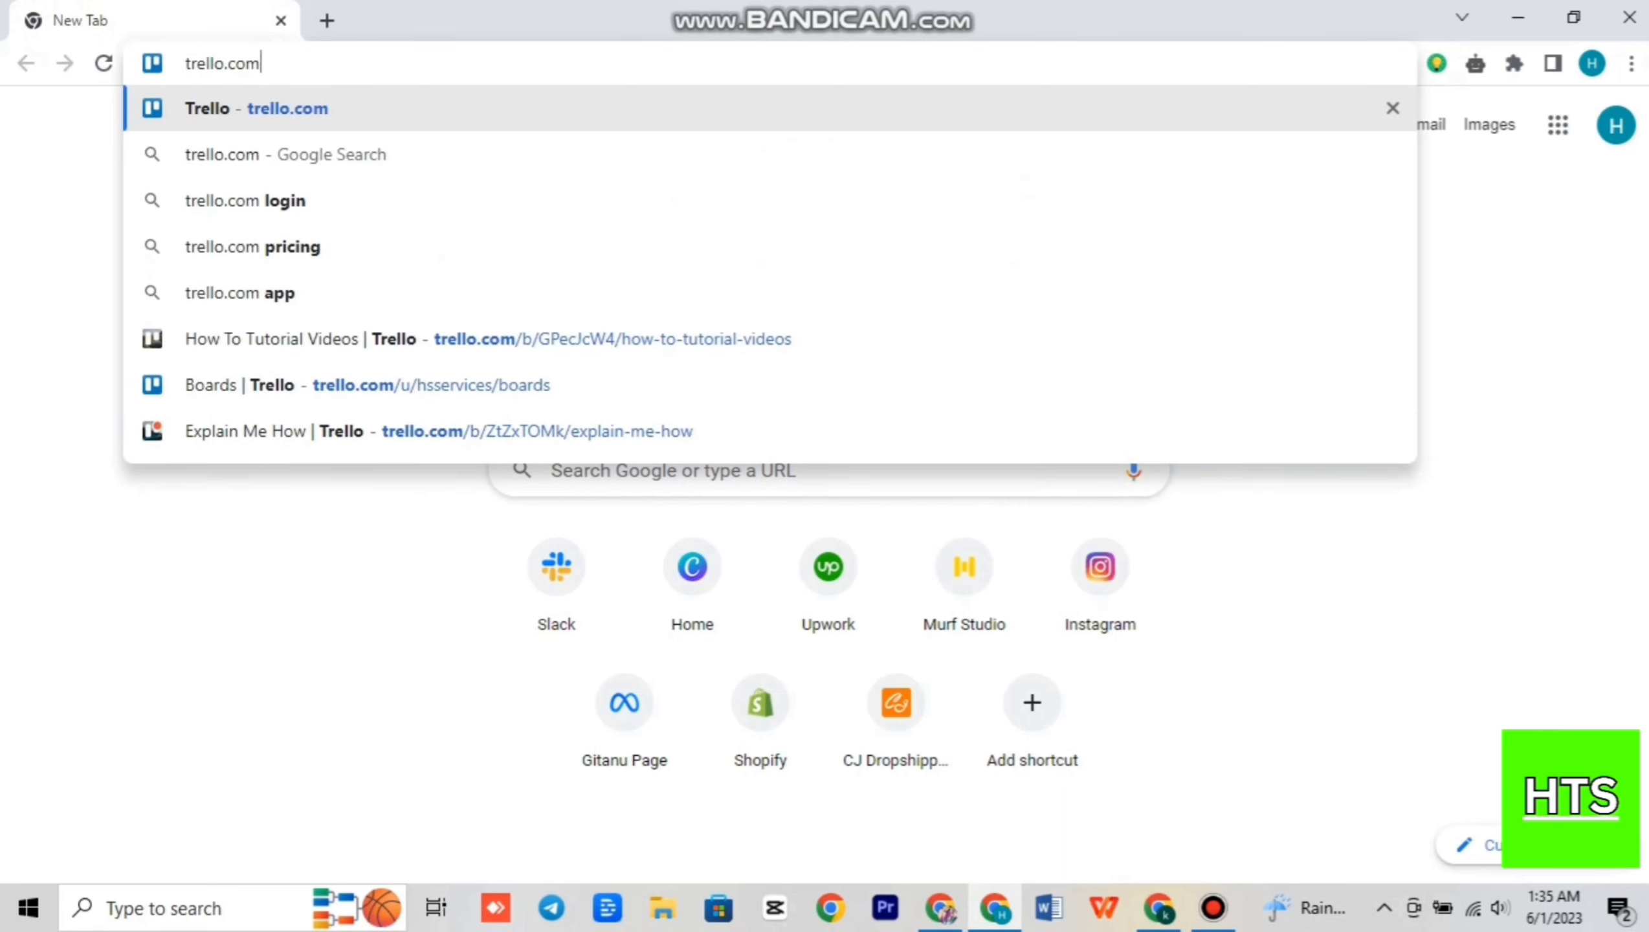
- Open trello.com, search the How To Tutorial Videos board's Power-Ups for "notion", and return to the board
key("Return")
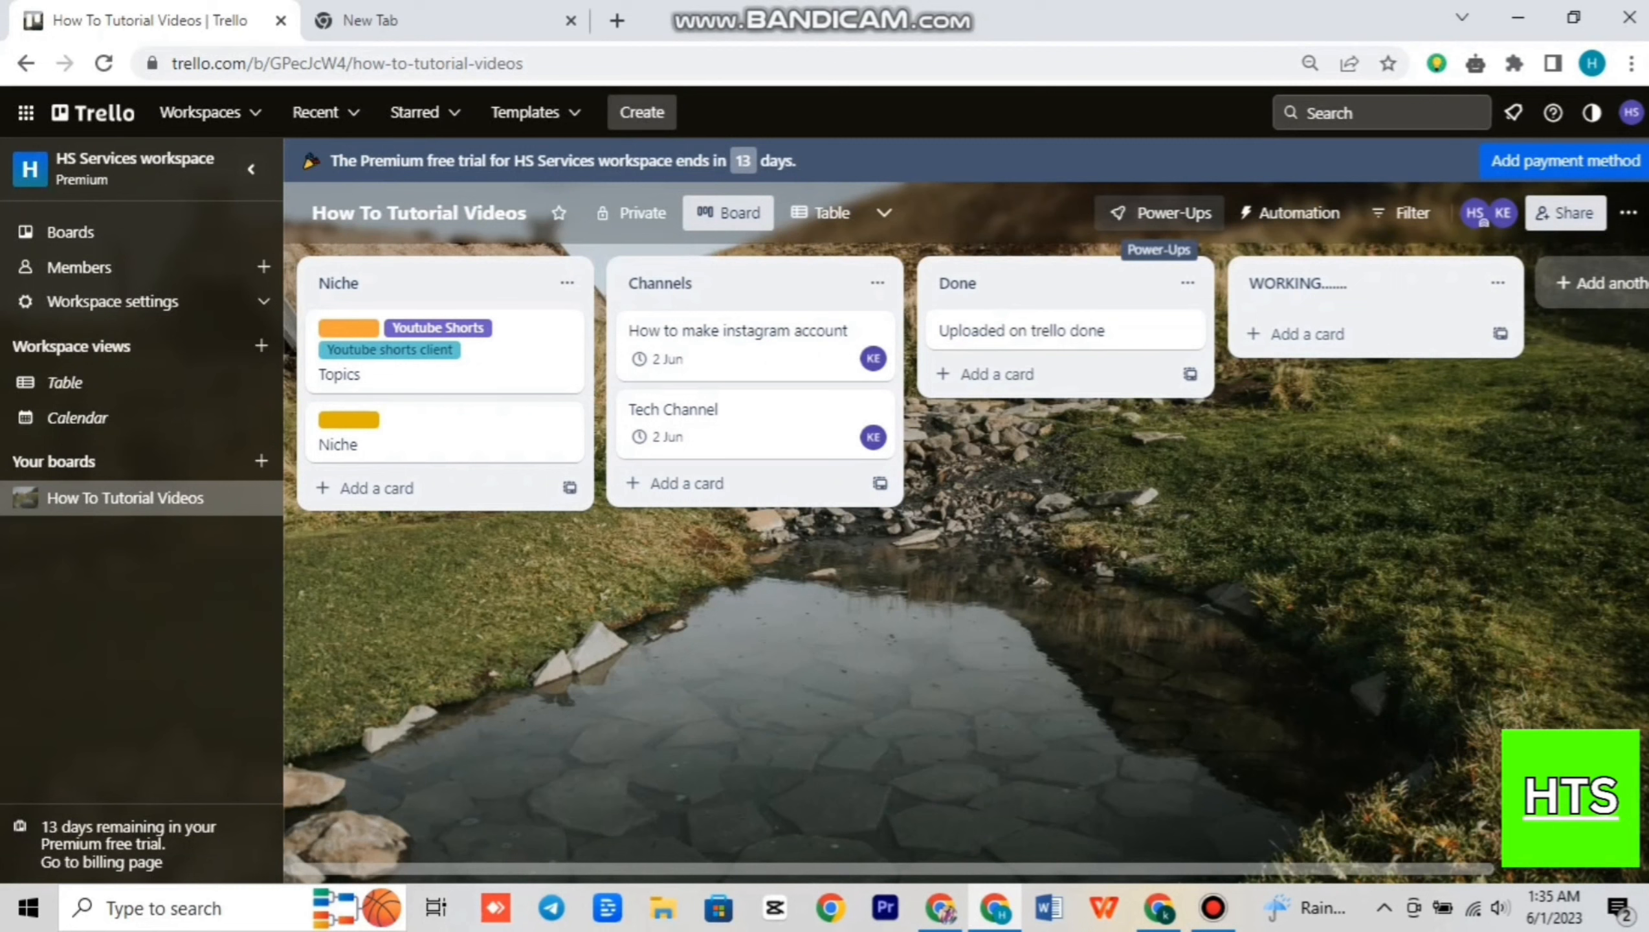
left_click(1164, 213)
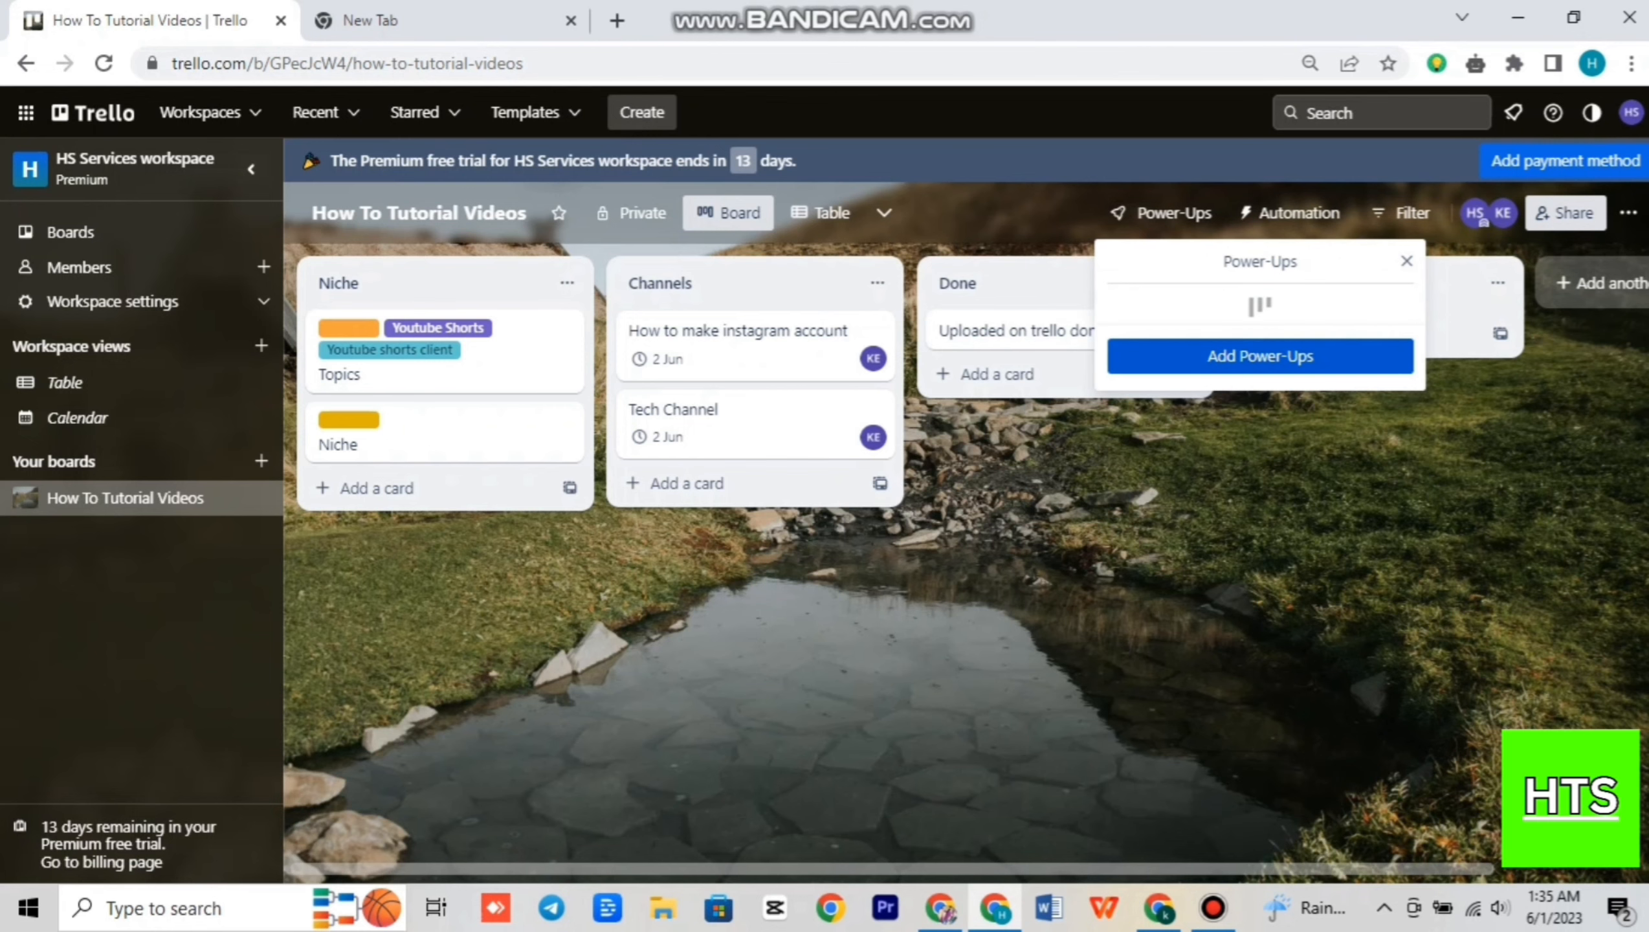
left_click(1260, 356)
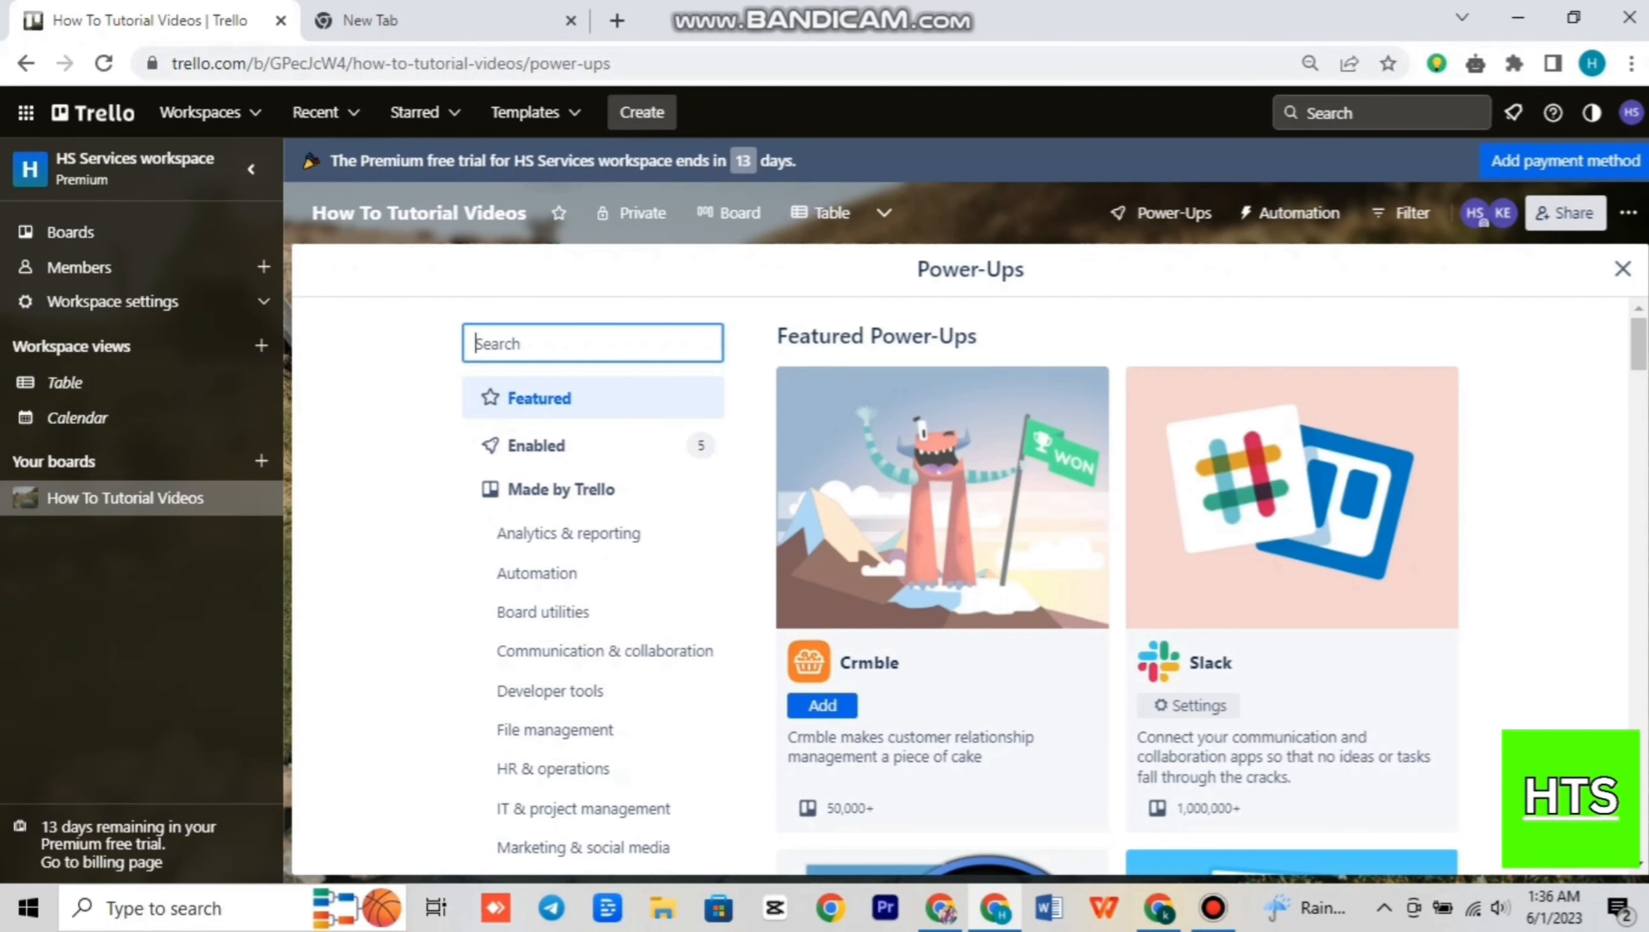
type("notion")
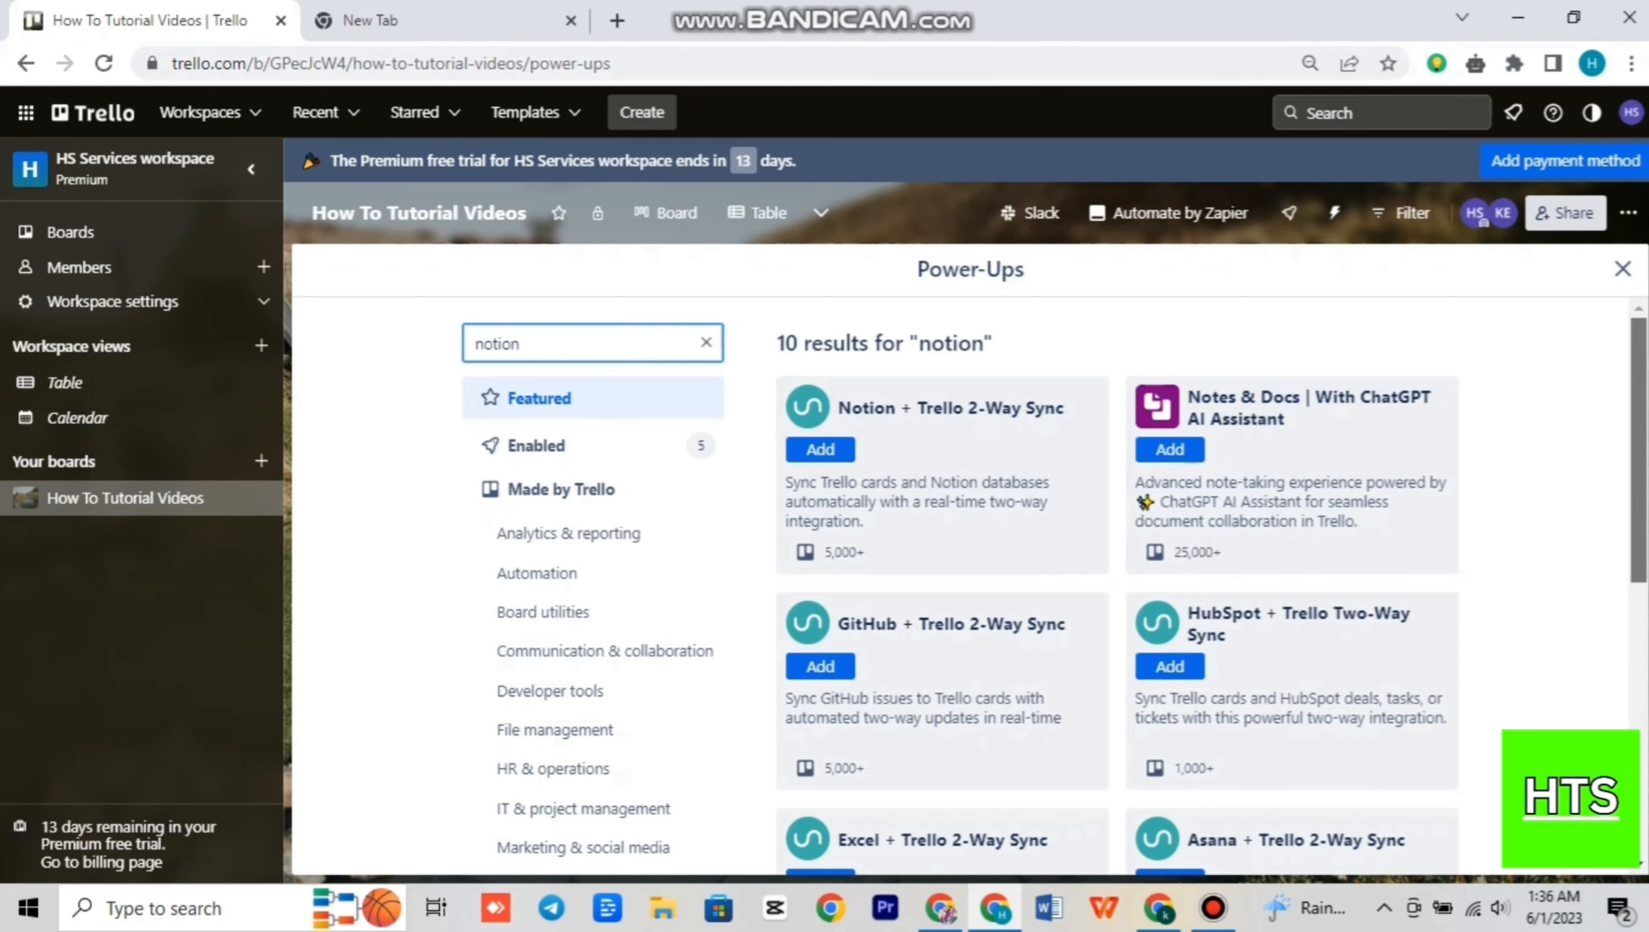
scroll(1055, 586, "down", 8)
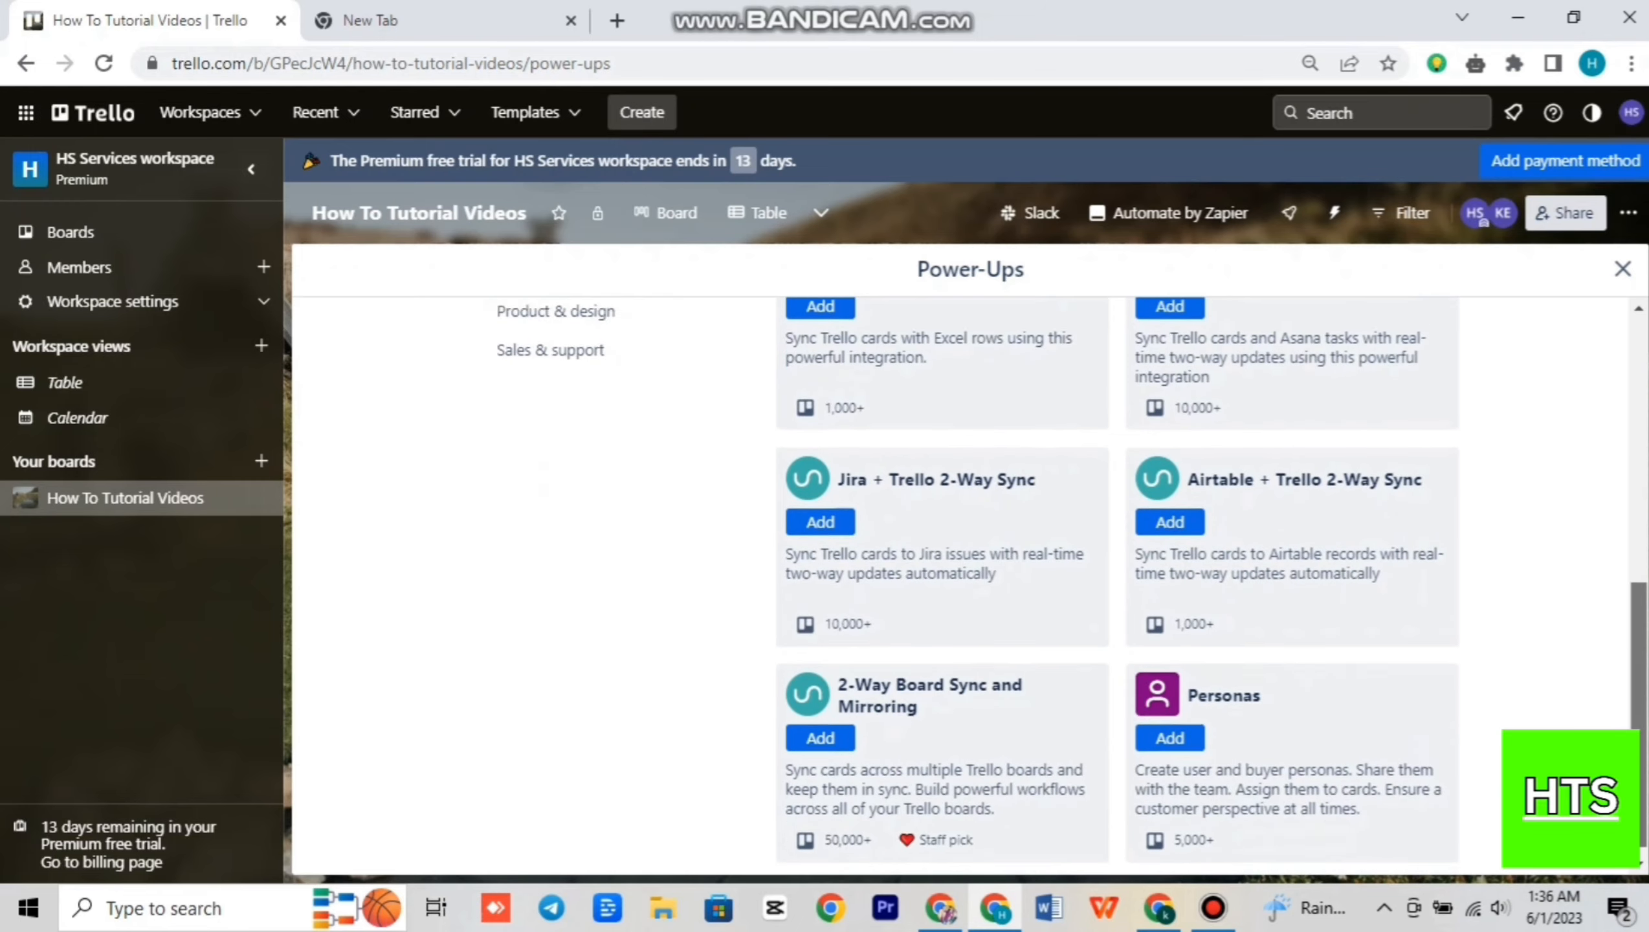
scroll(1055, 586, "up", 8)
left_click(665, 213)
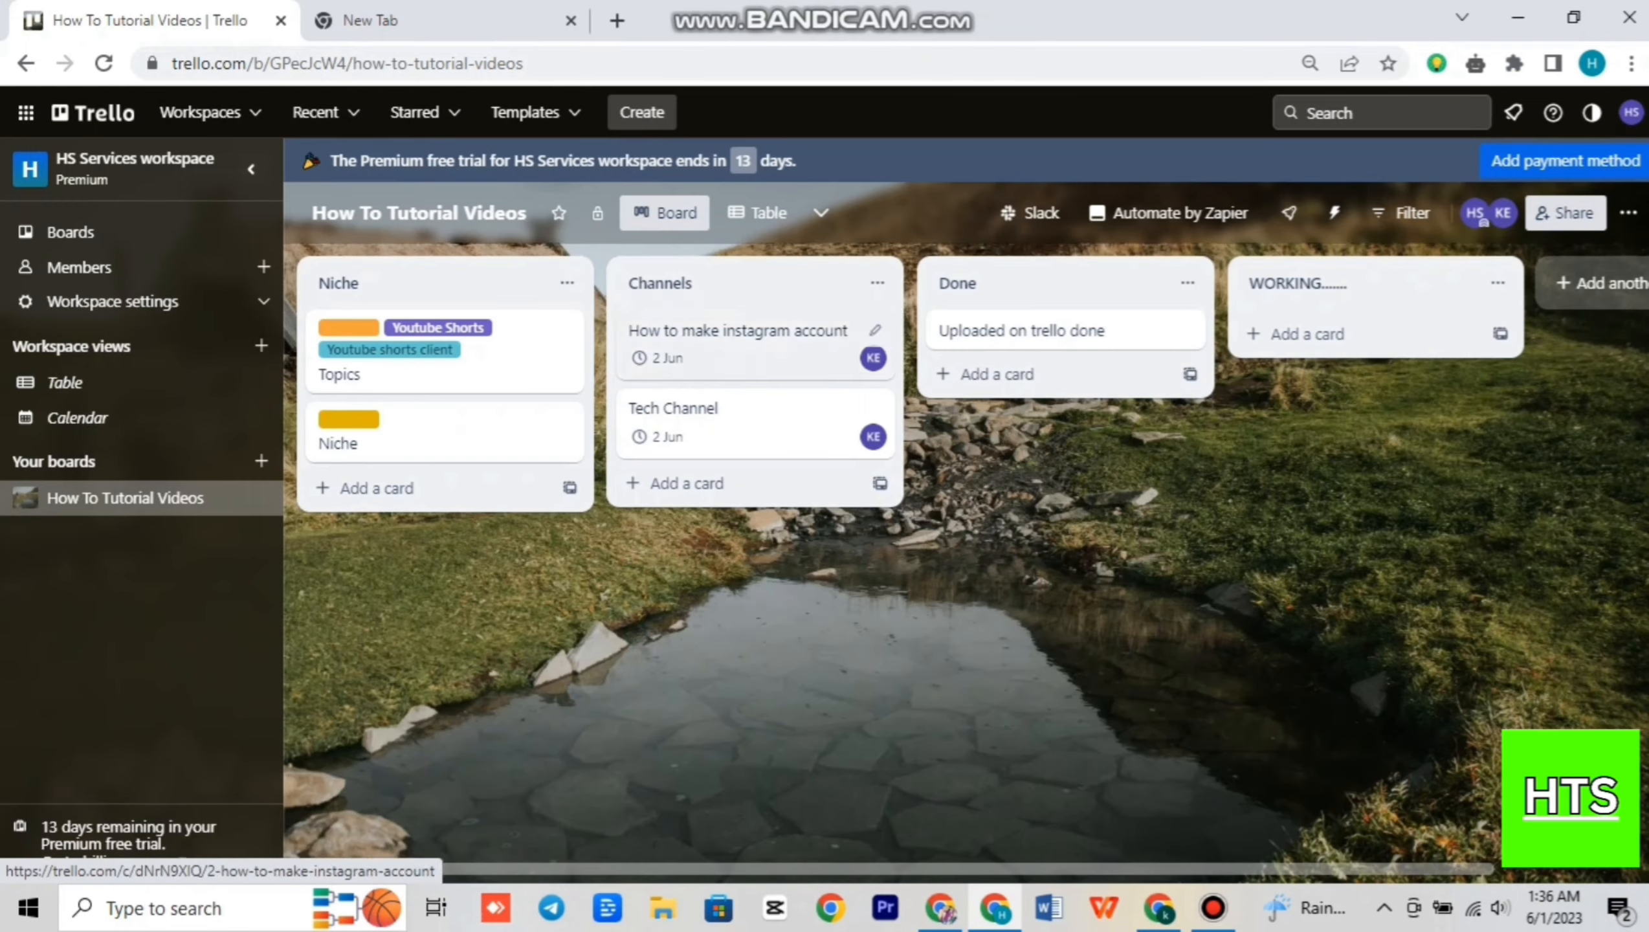
- Switch to Zapier and create a new Zap named "Trello To Notion"
left_click(438, 19)
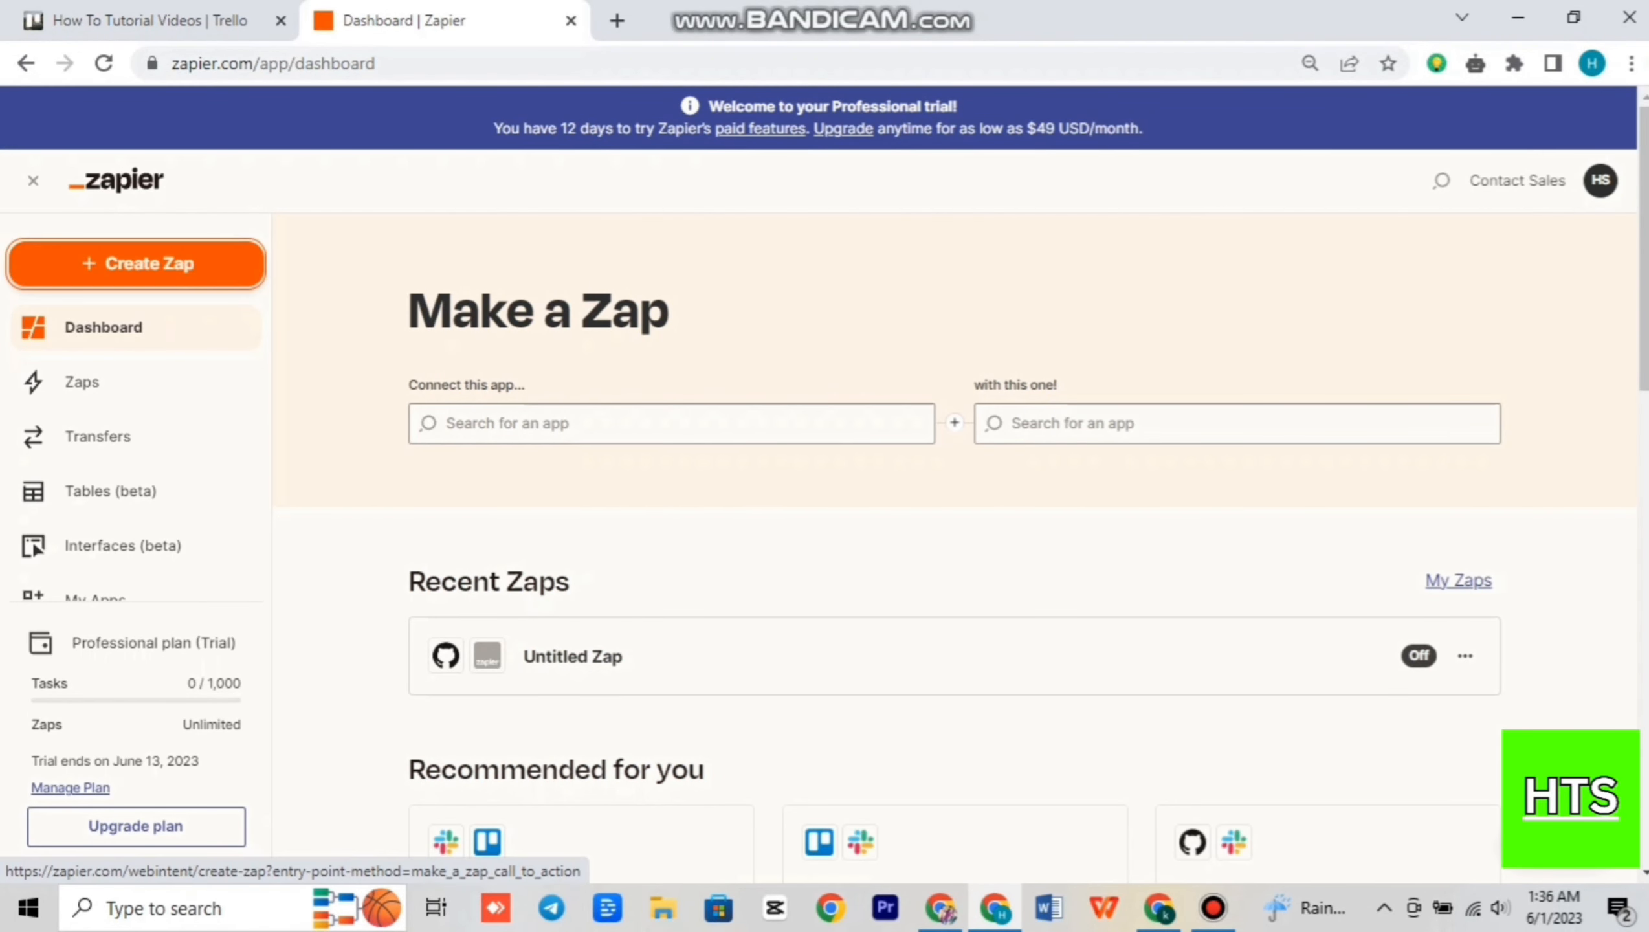
left_click(137, 262)
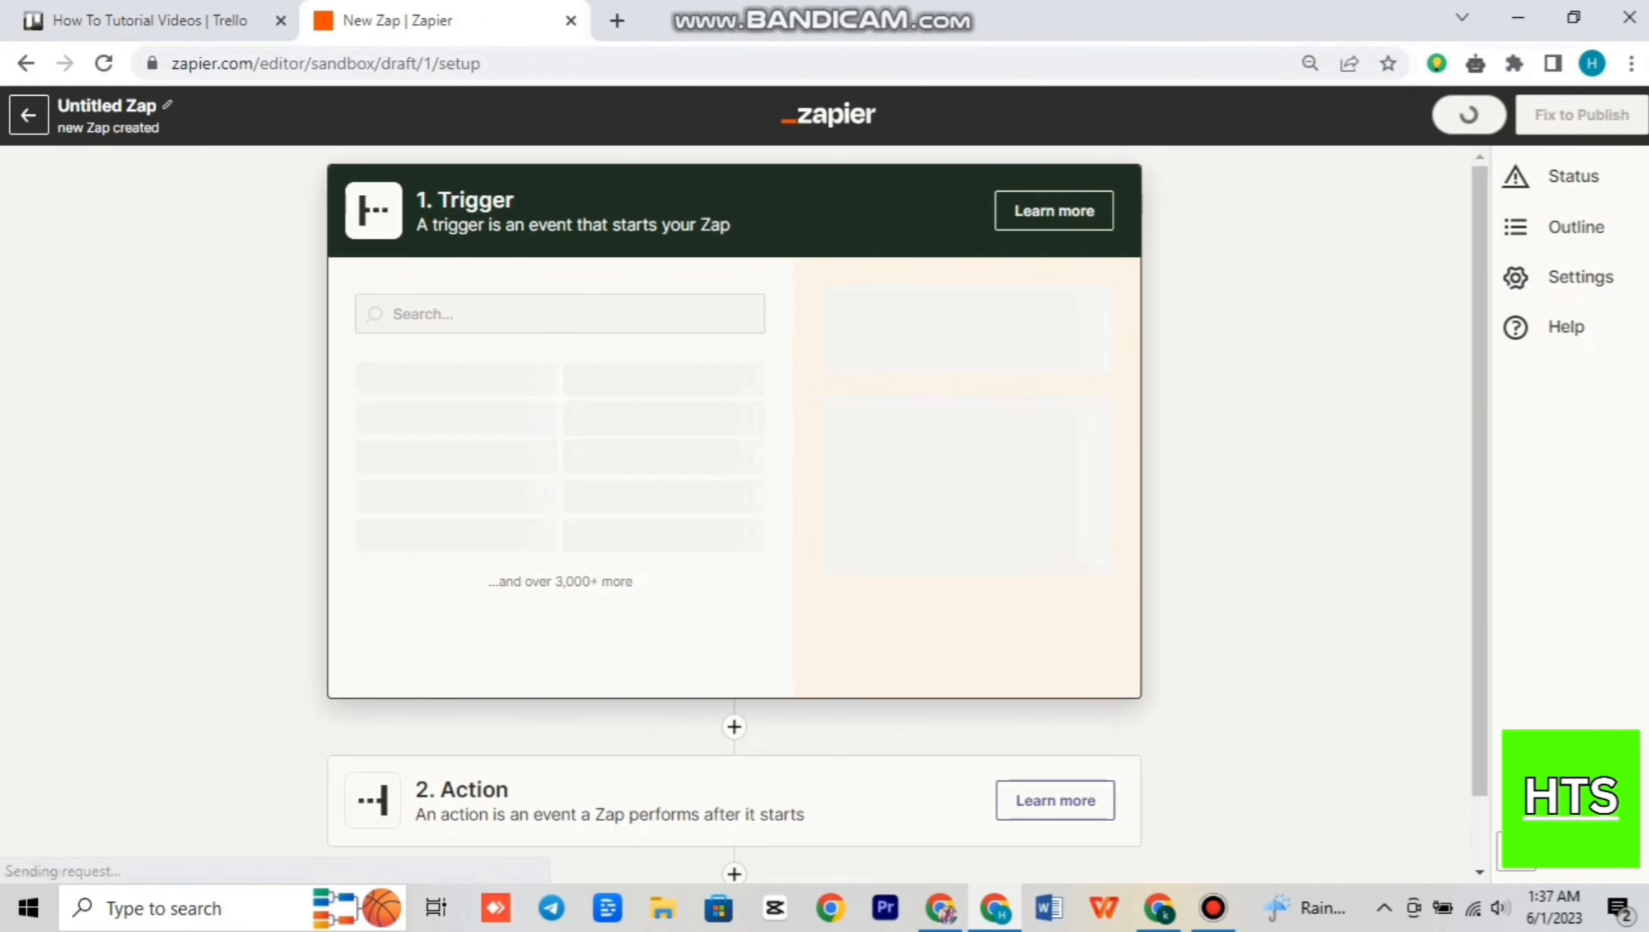
left_click(107, 105)
type("Trello To Notion")
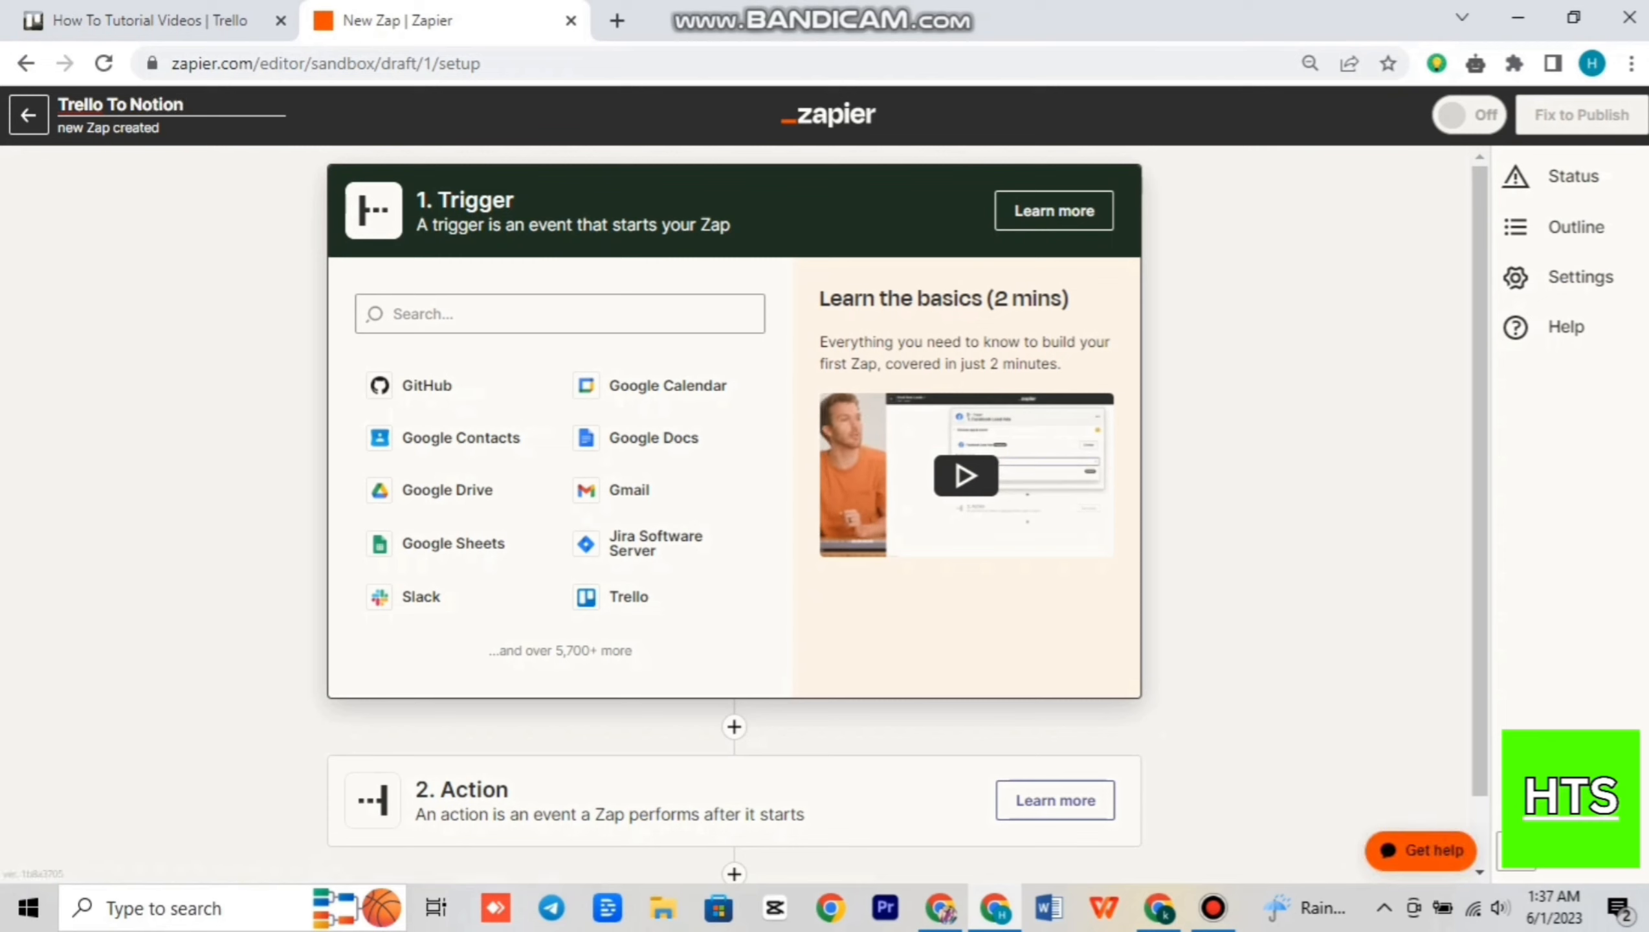
key("Return")
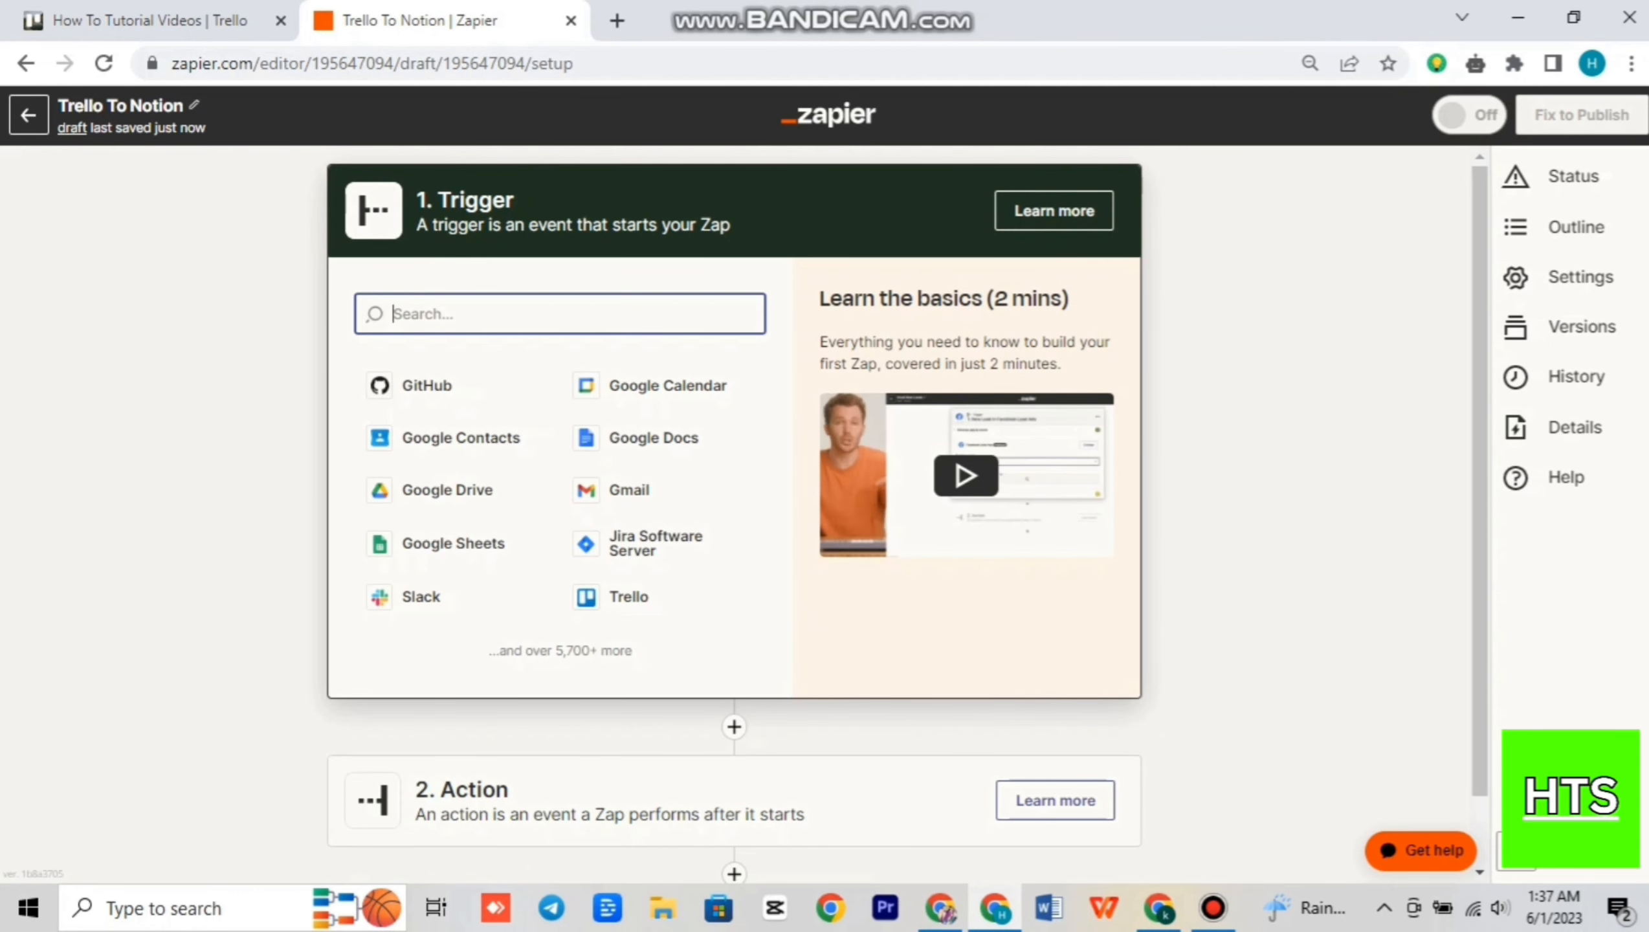
- Set Trello as the Zap's trigger app with Card Moved to List as the event
type("trello")
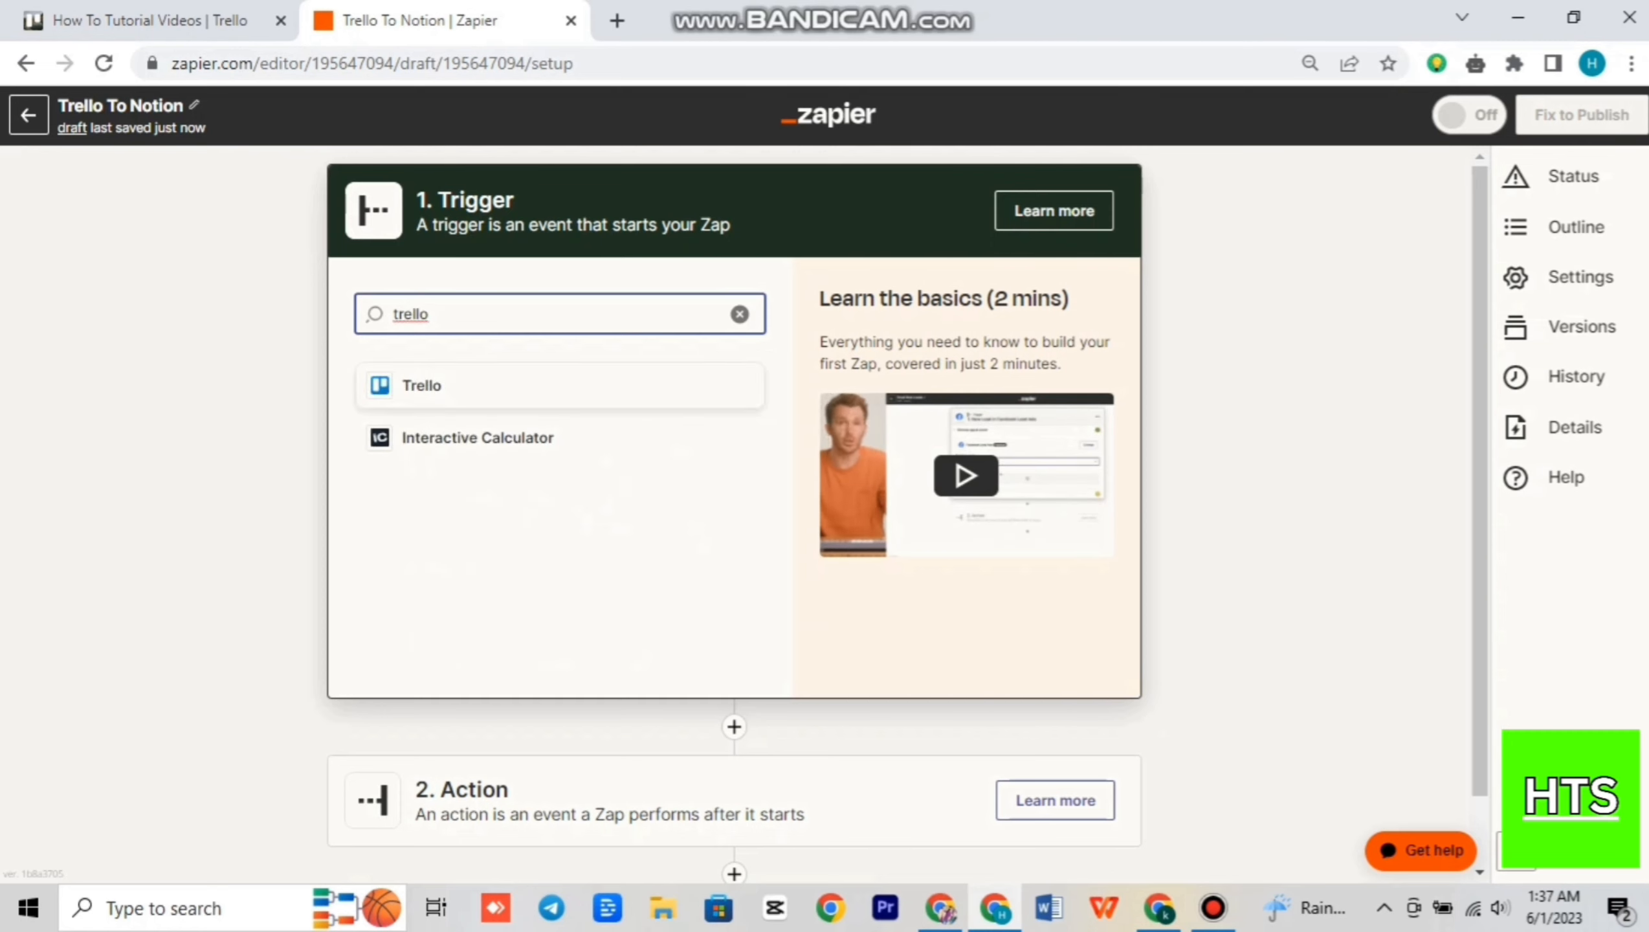
left_click(457, 386)
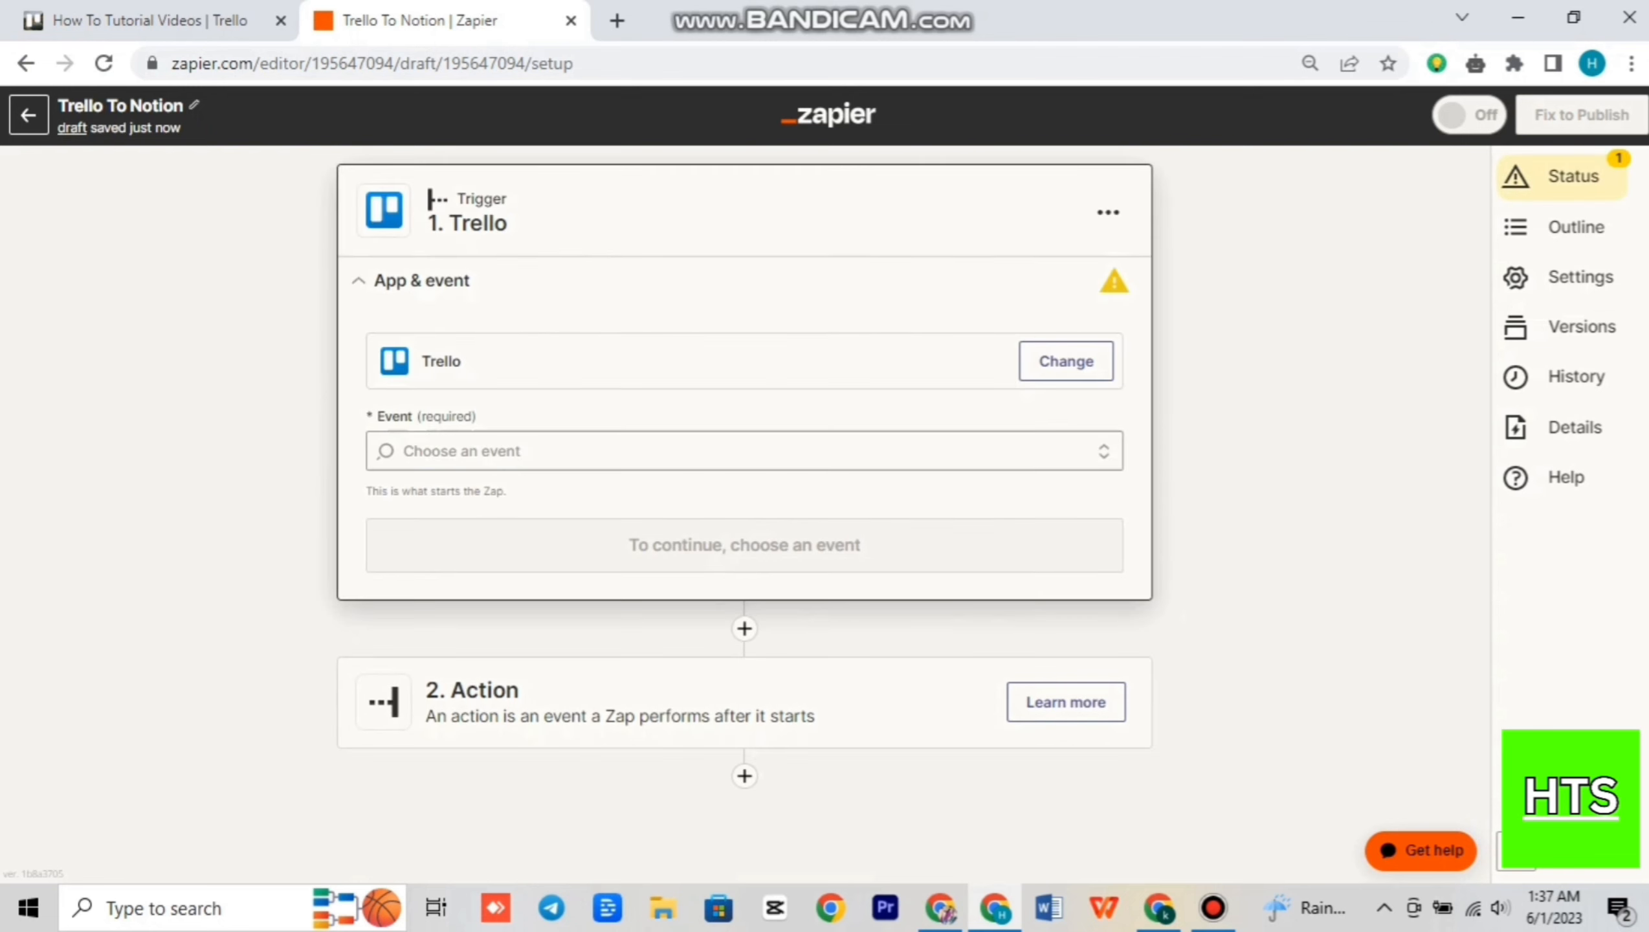
left_click(743, 451)
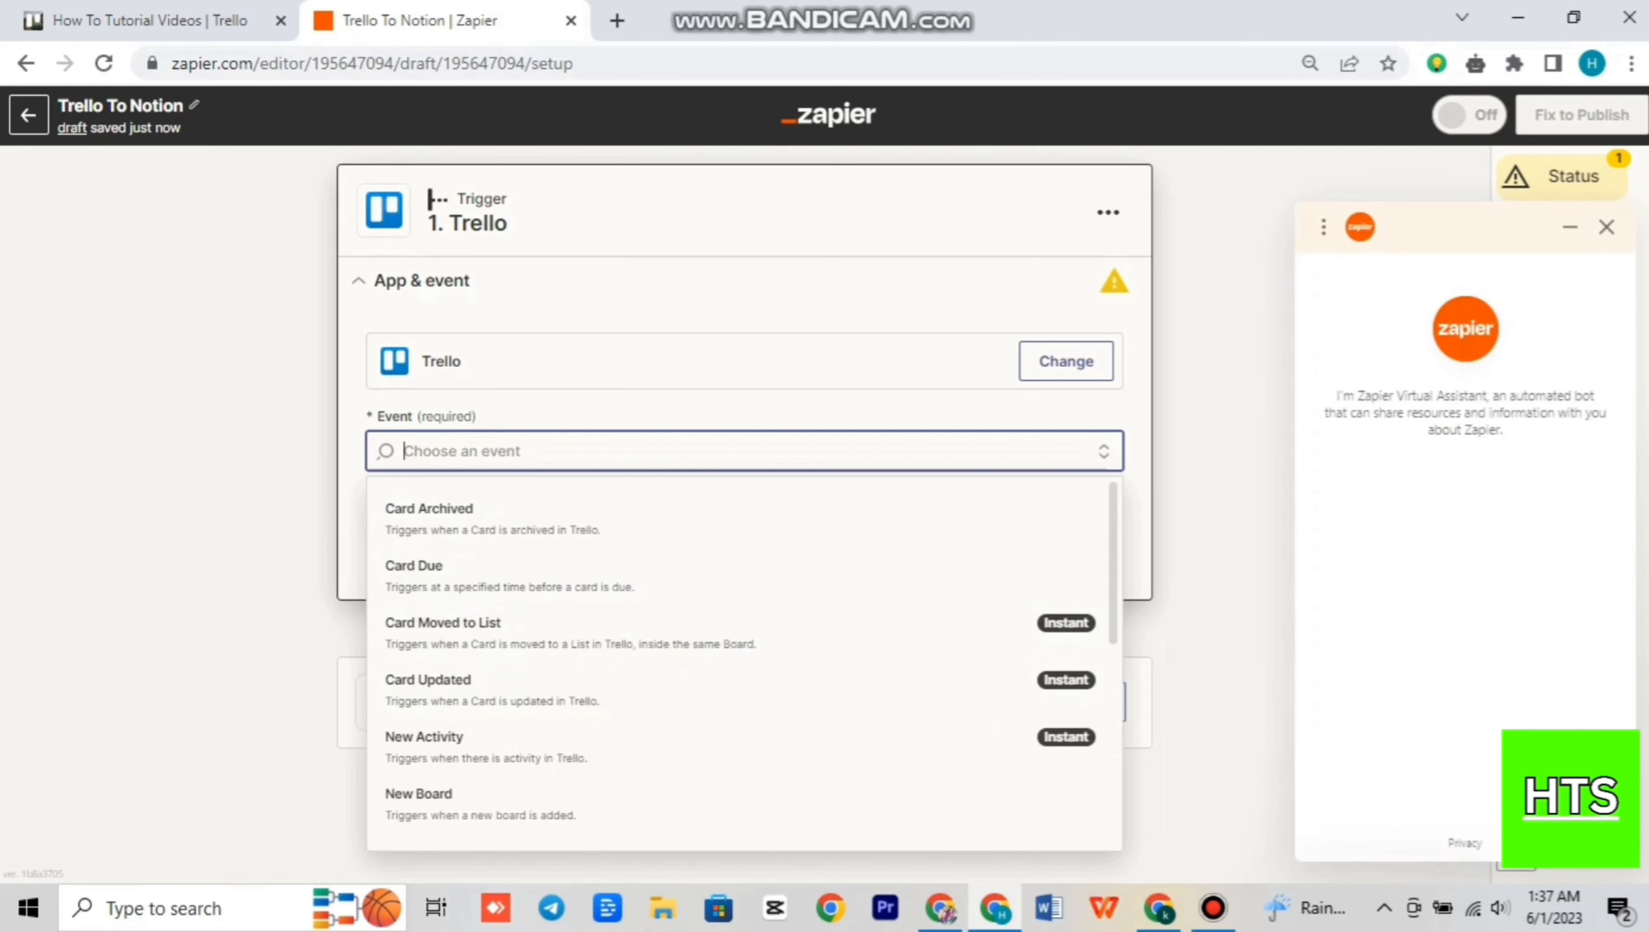
scroll(744, 653, "down", 3)
scroll(601, 595, "up", 3)
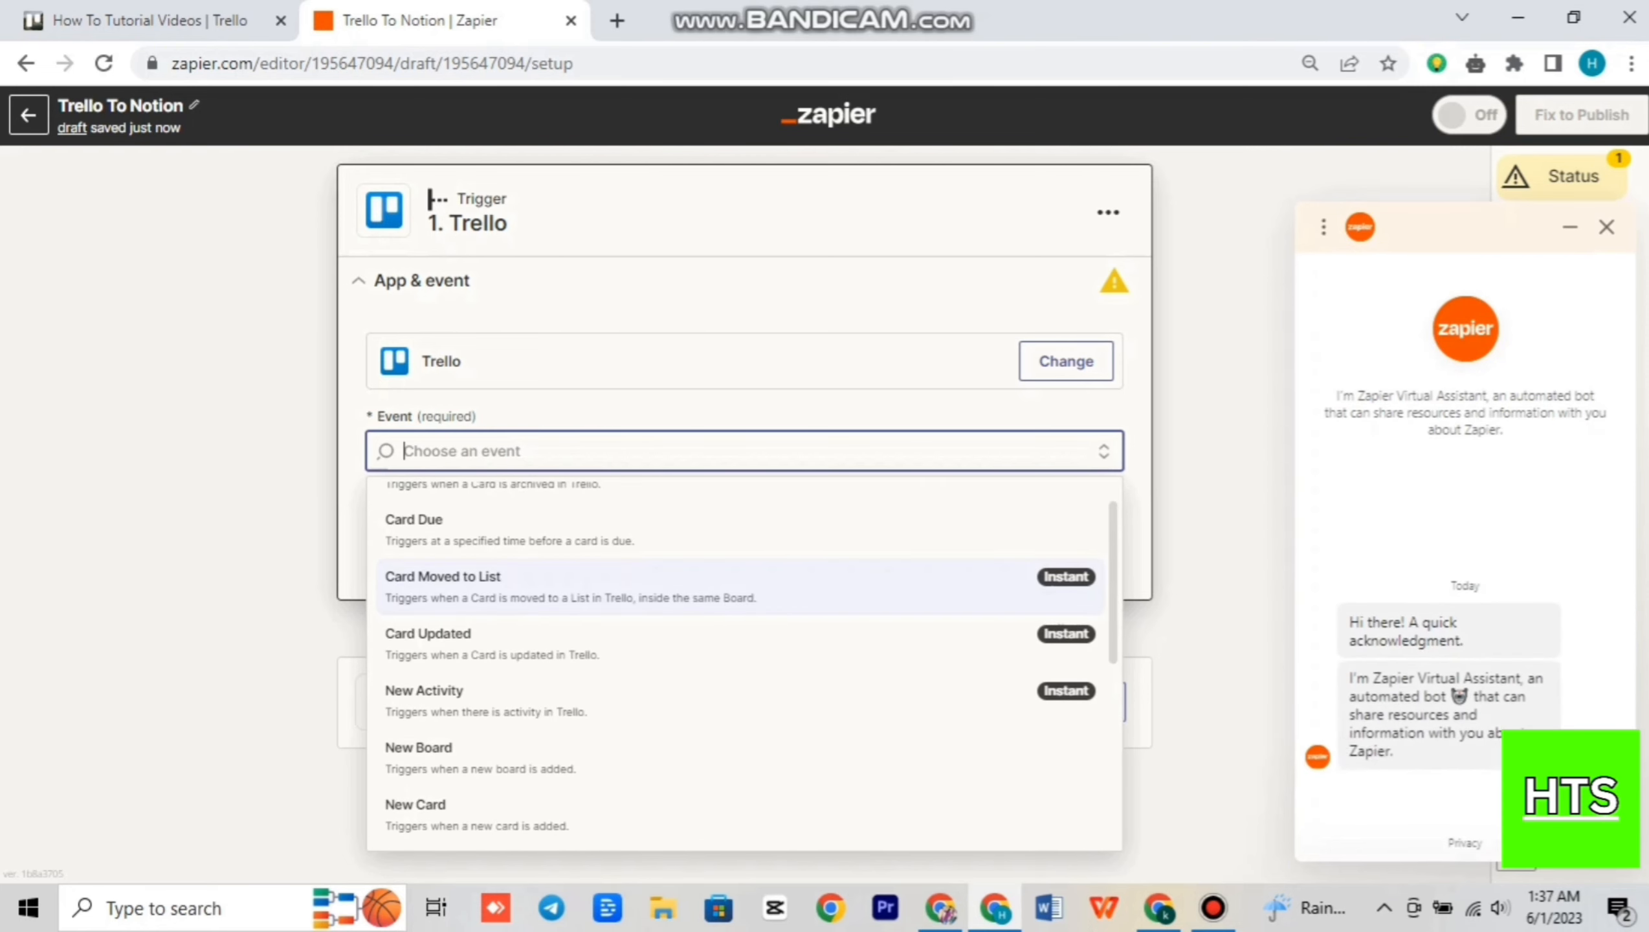
left_click(601, 588)
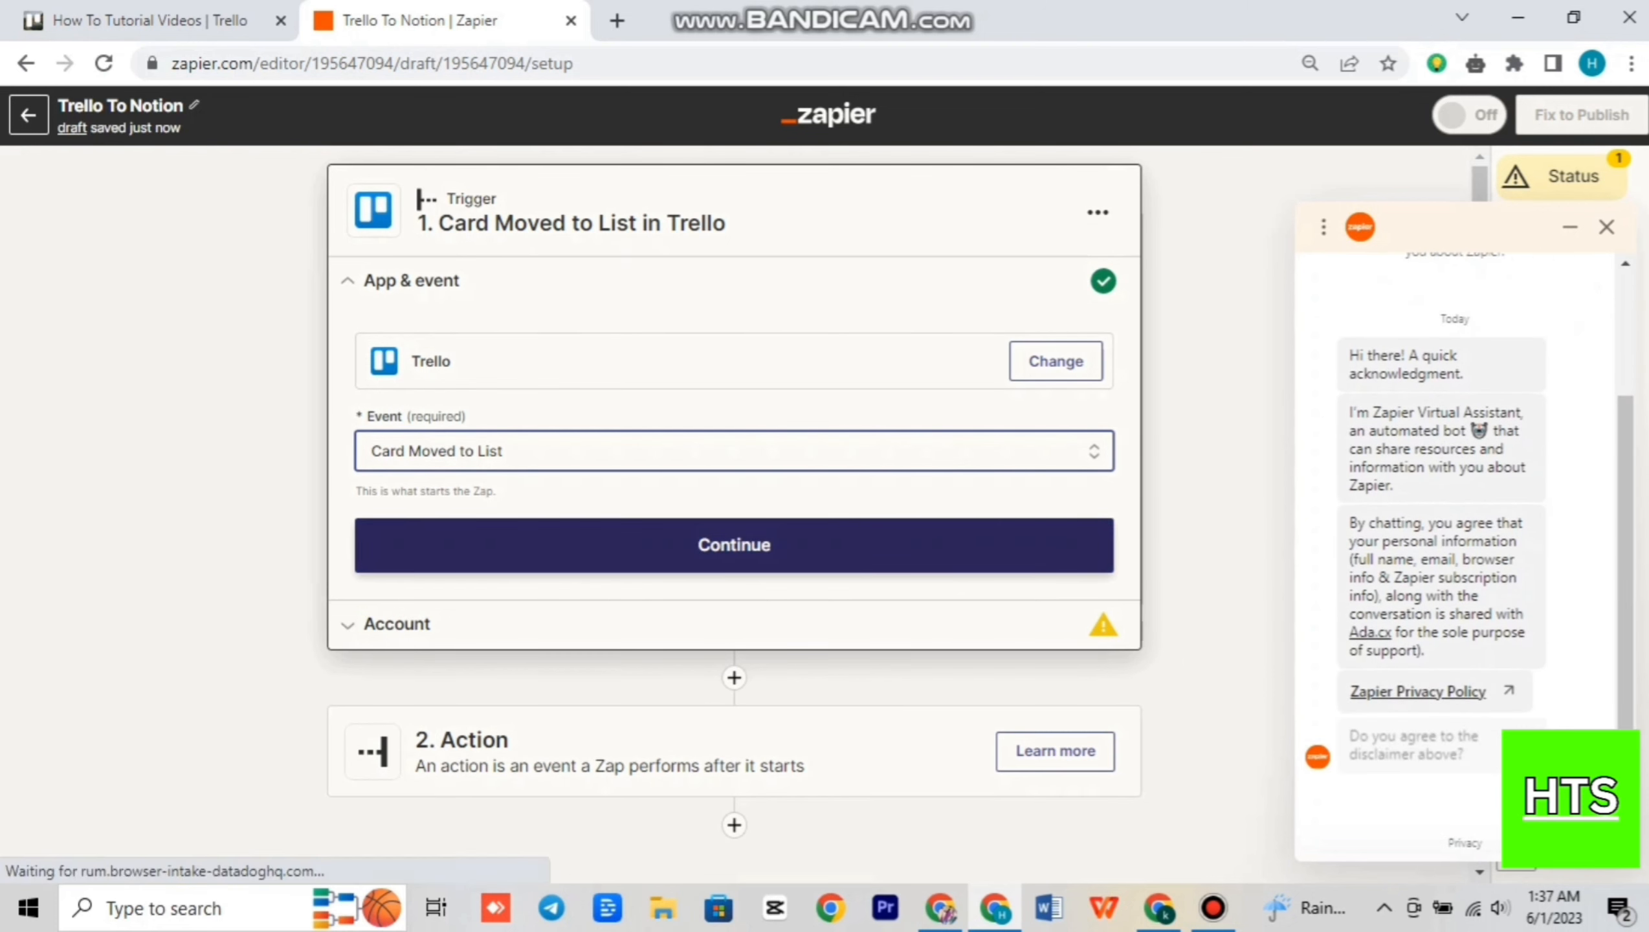
left_click(734, 545)
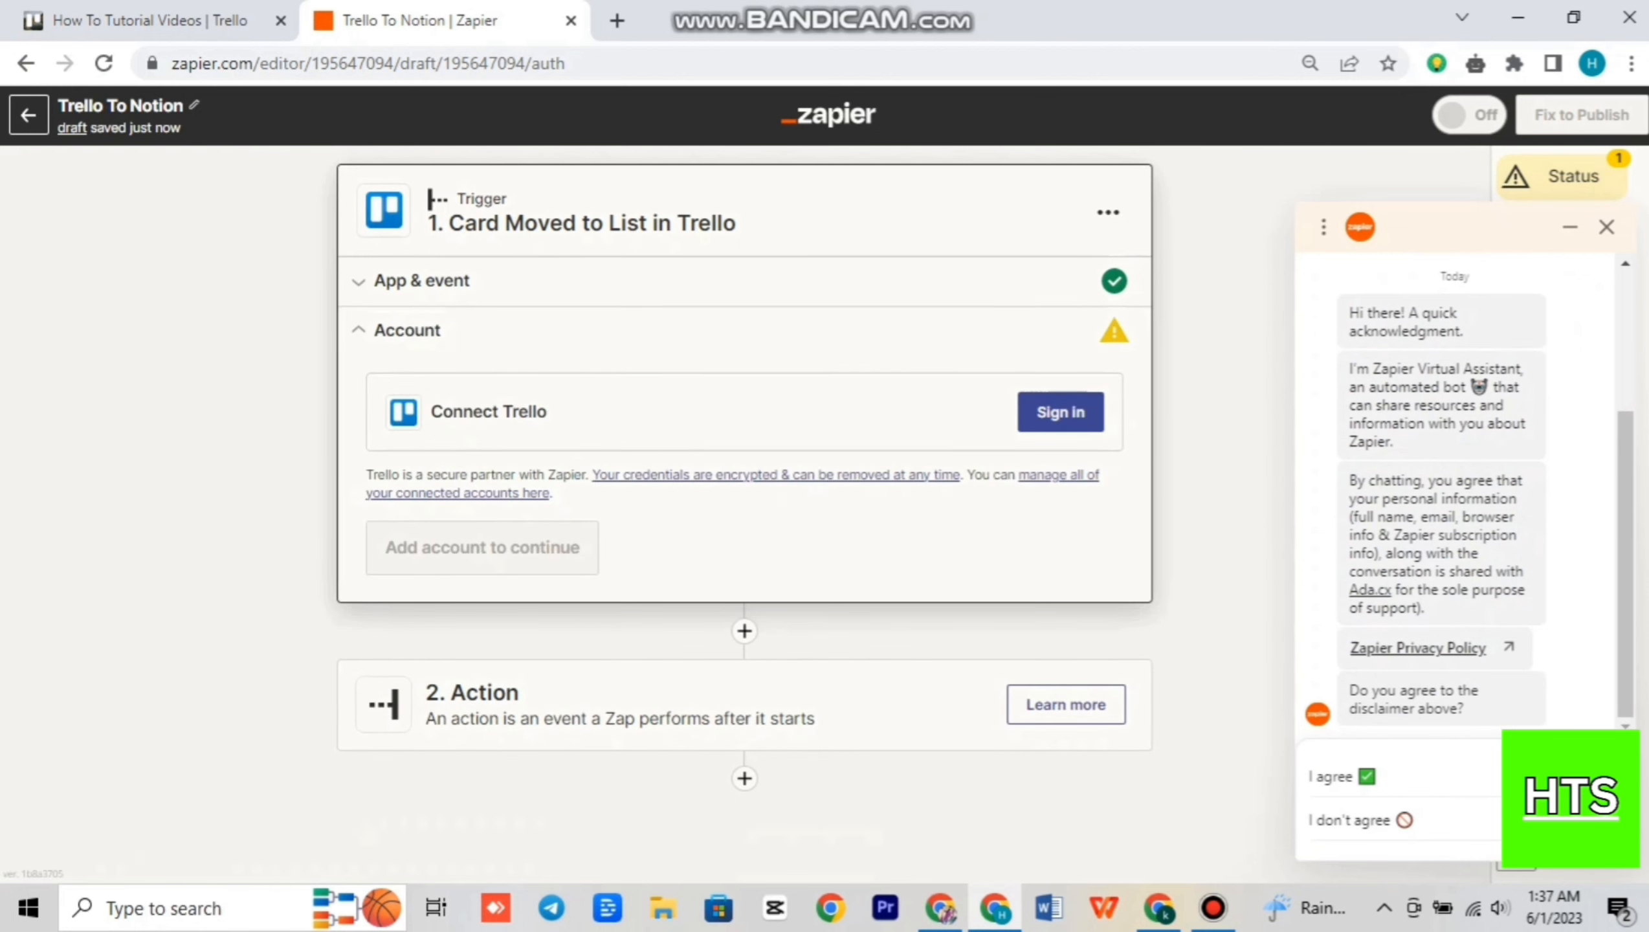
- Connect the Trello account to the trigger by allowing Zapier access, and continue to the trigger settings
left_click(1060, 411)
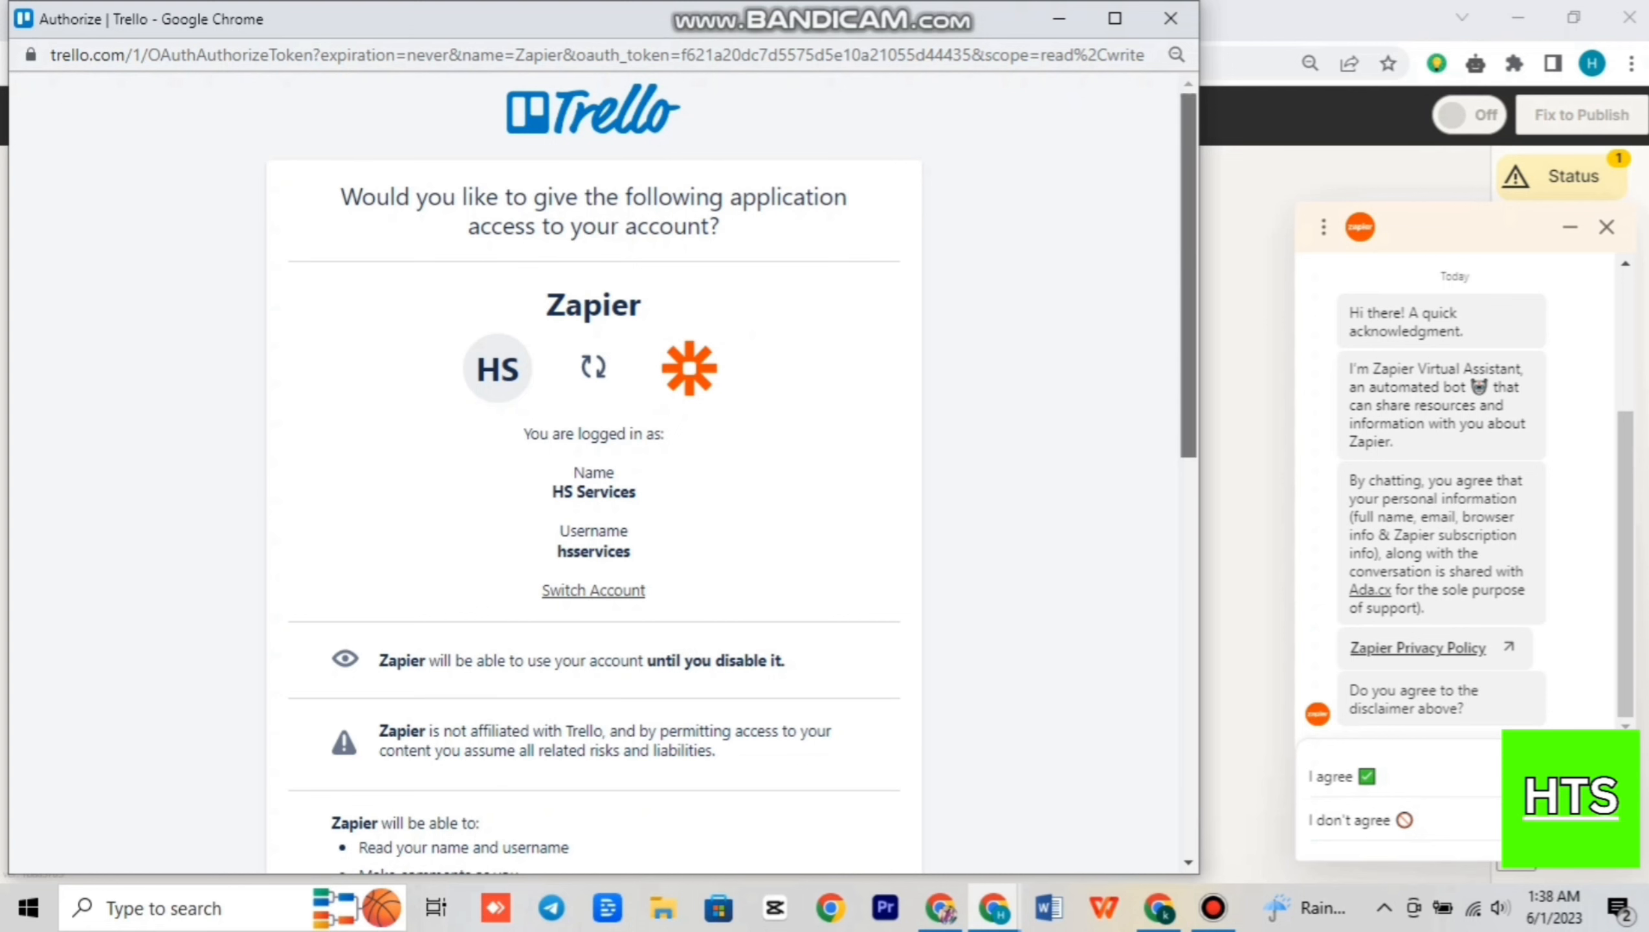
scroll(594, 474, "down", 10)
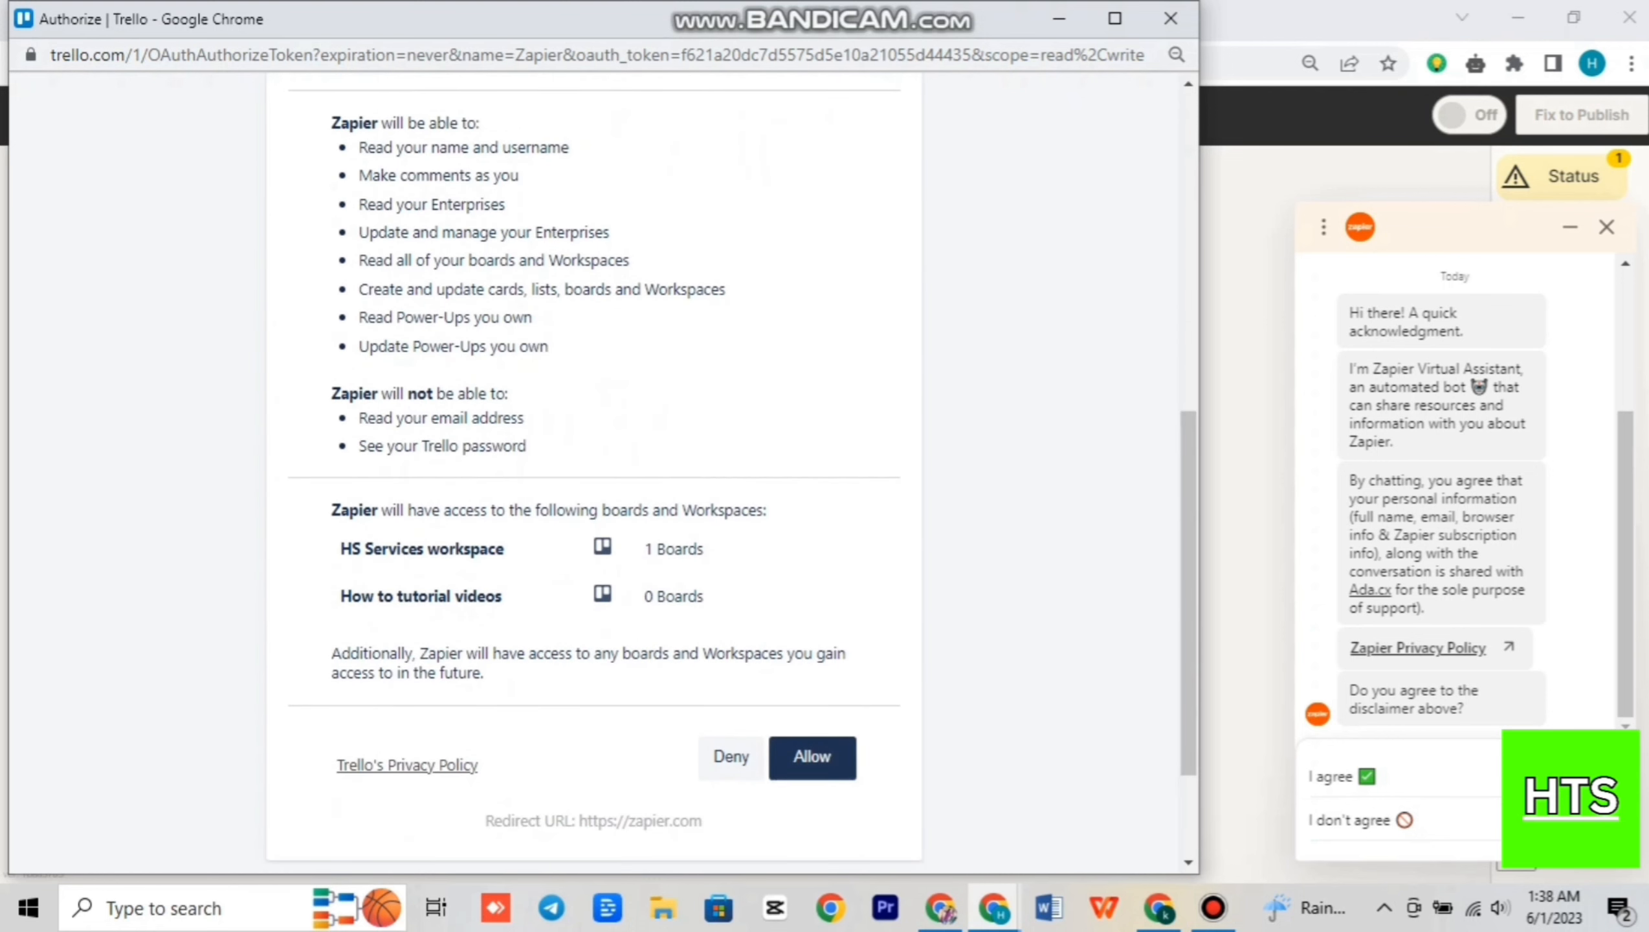
left_click(812, 757)
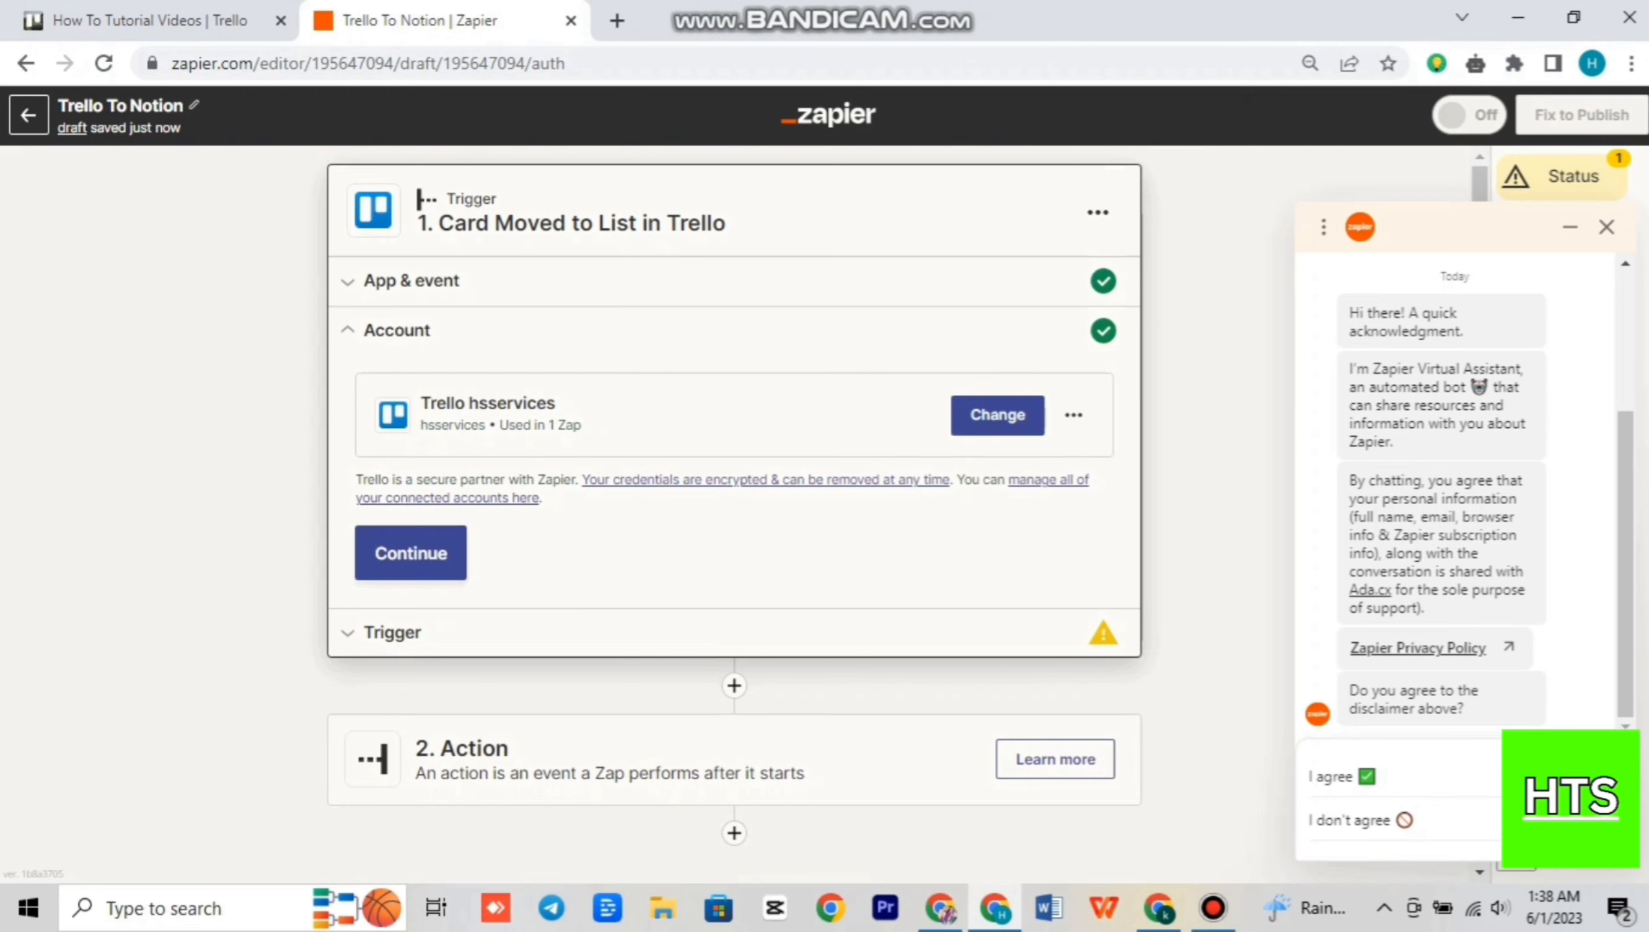
left_click(411, 552)
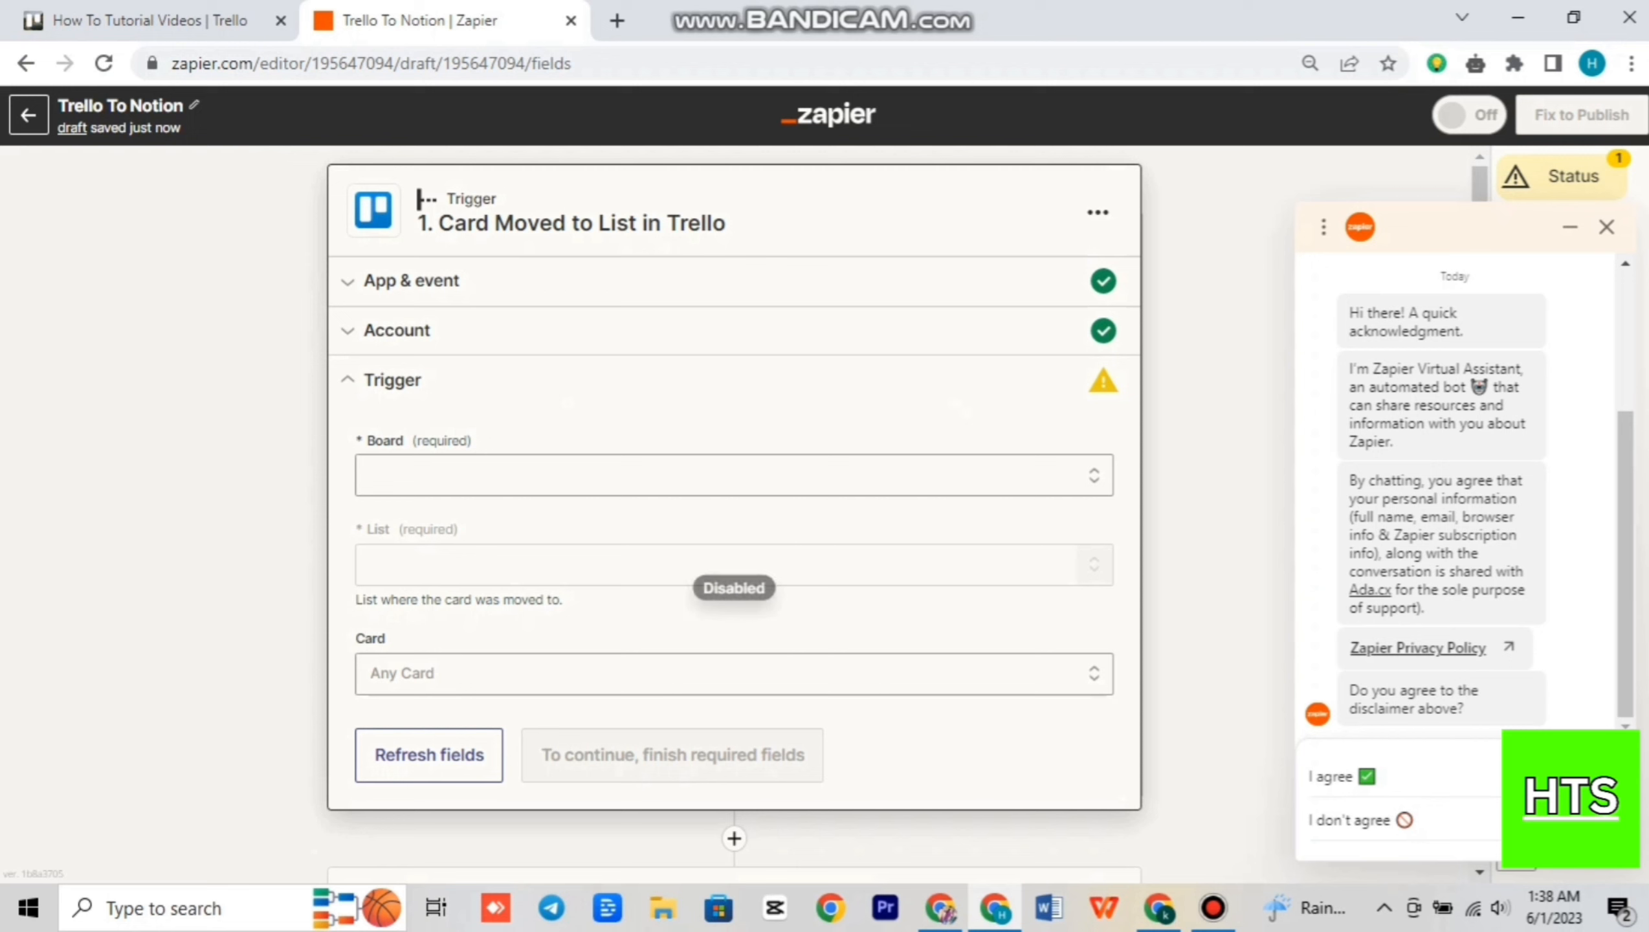
- Set the trigger's board to How To Tutorial Videos, list to Done and card to "Uploaded on trello done"
left_click(717, 475)
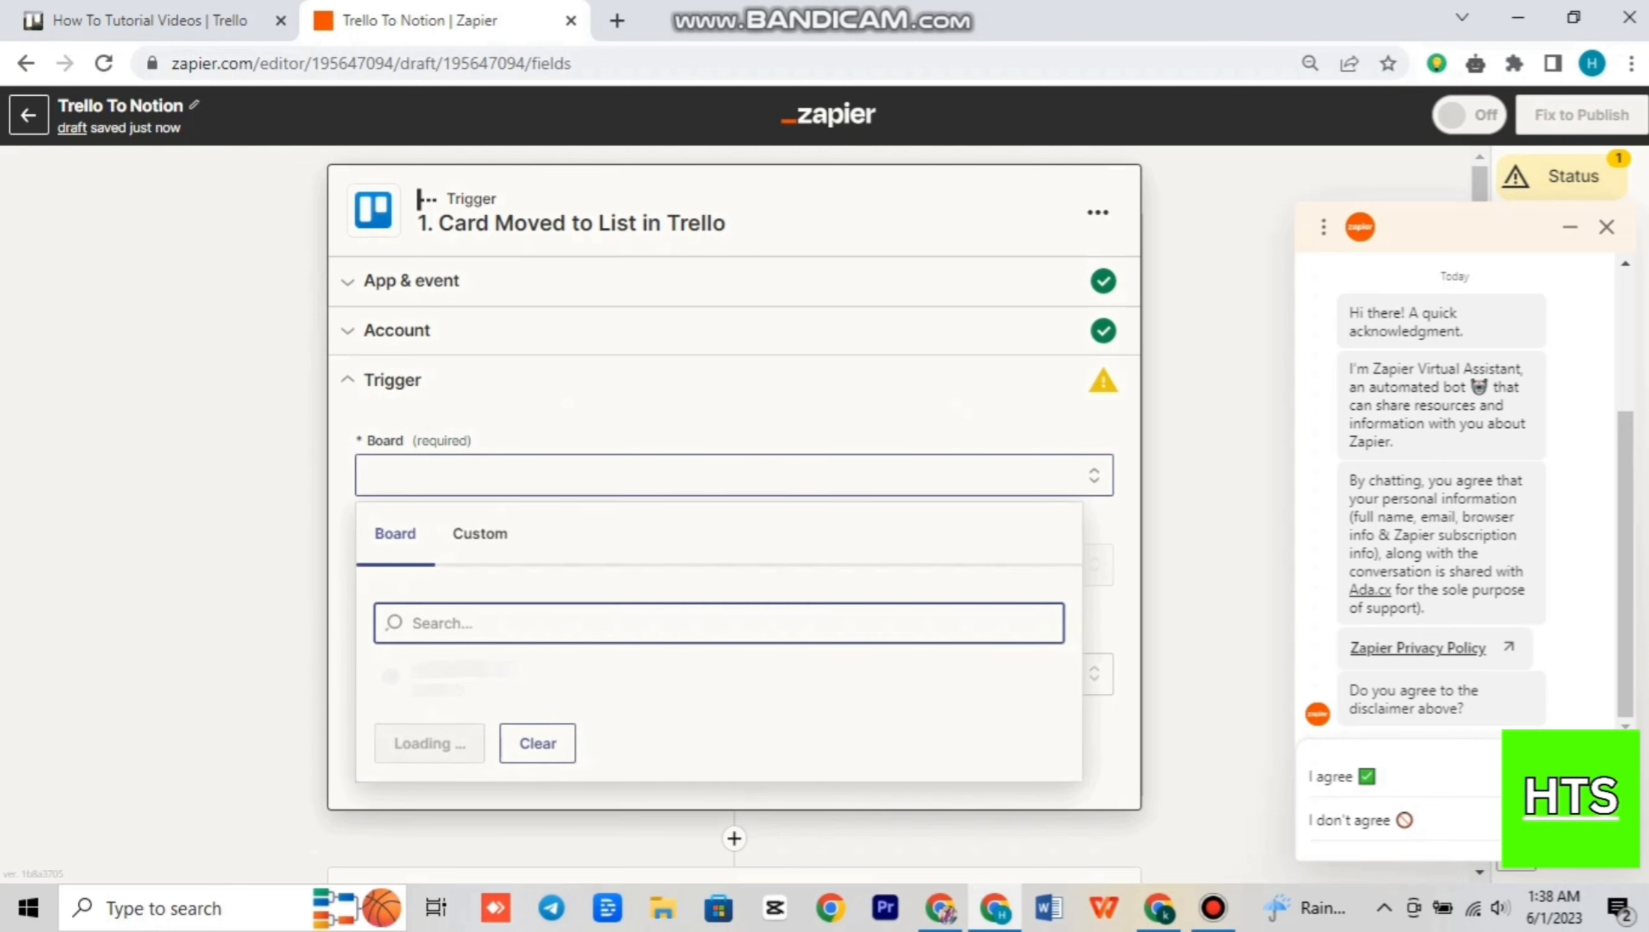
left_click(718, 682)
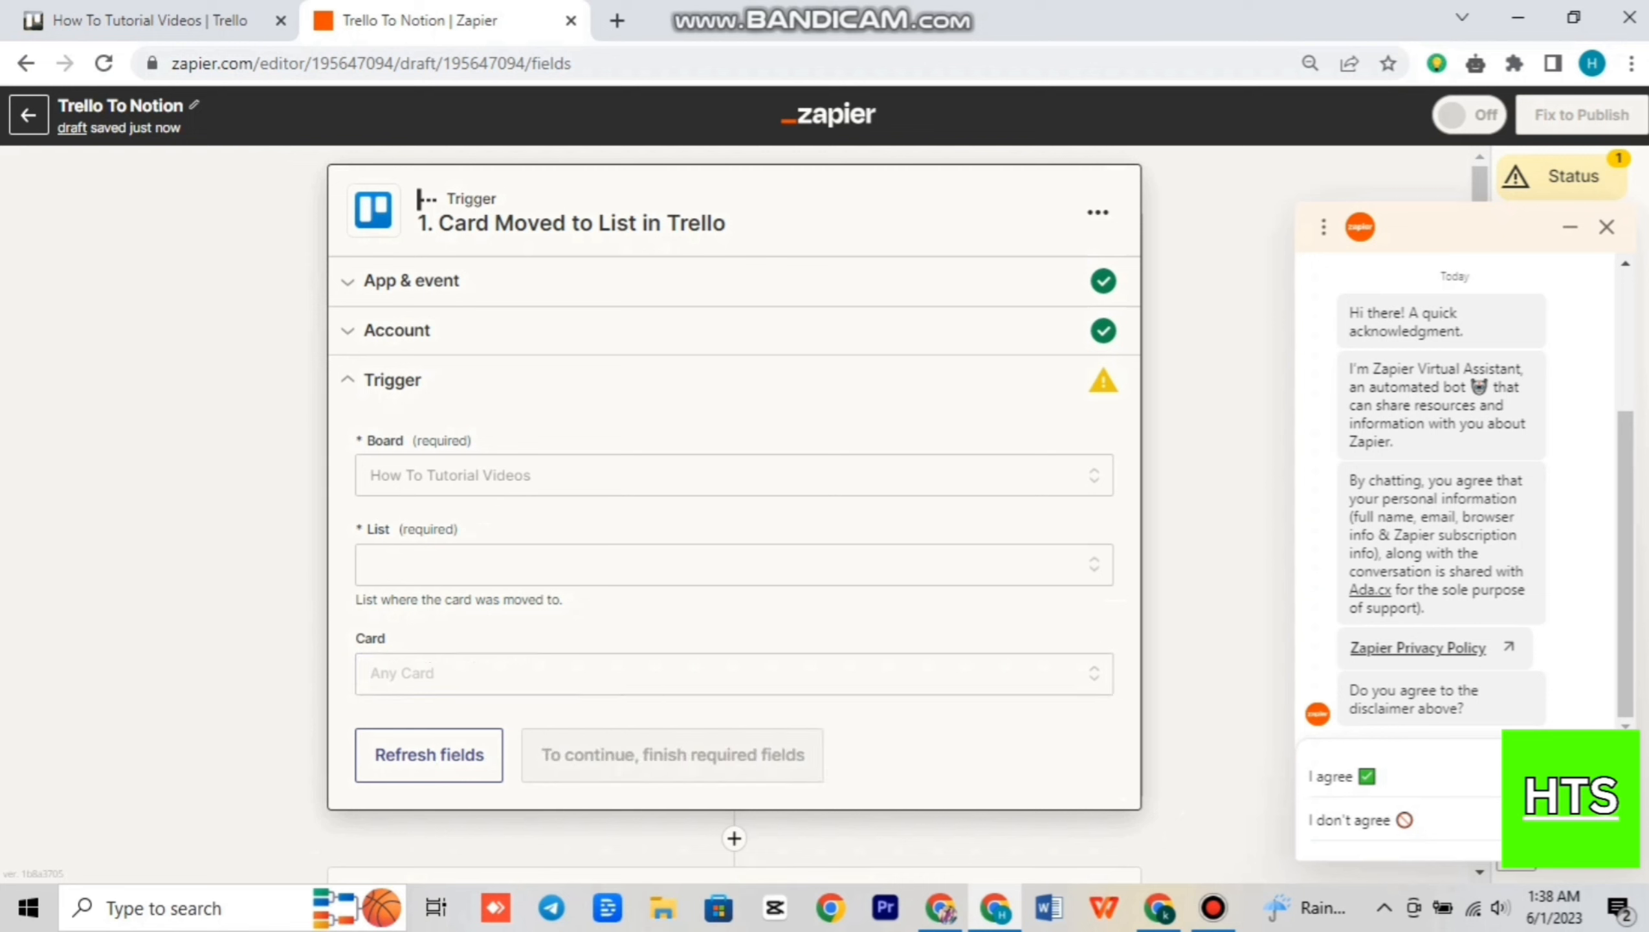
left_click(733, 565)
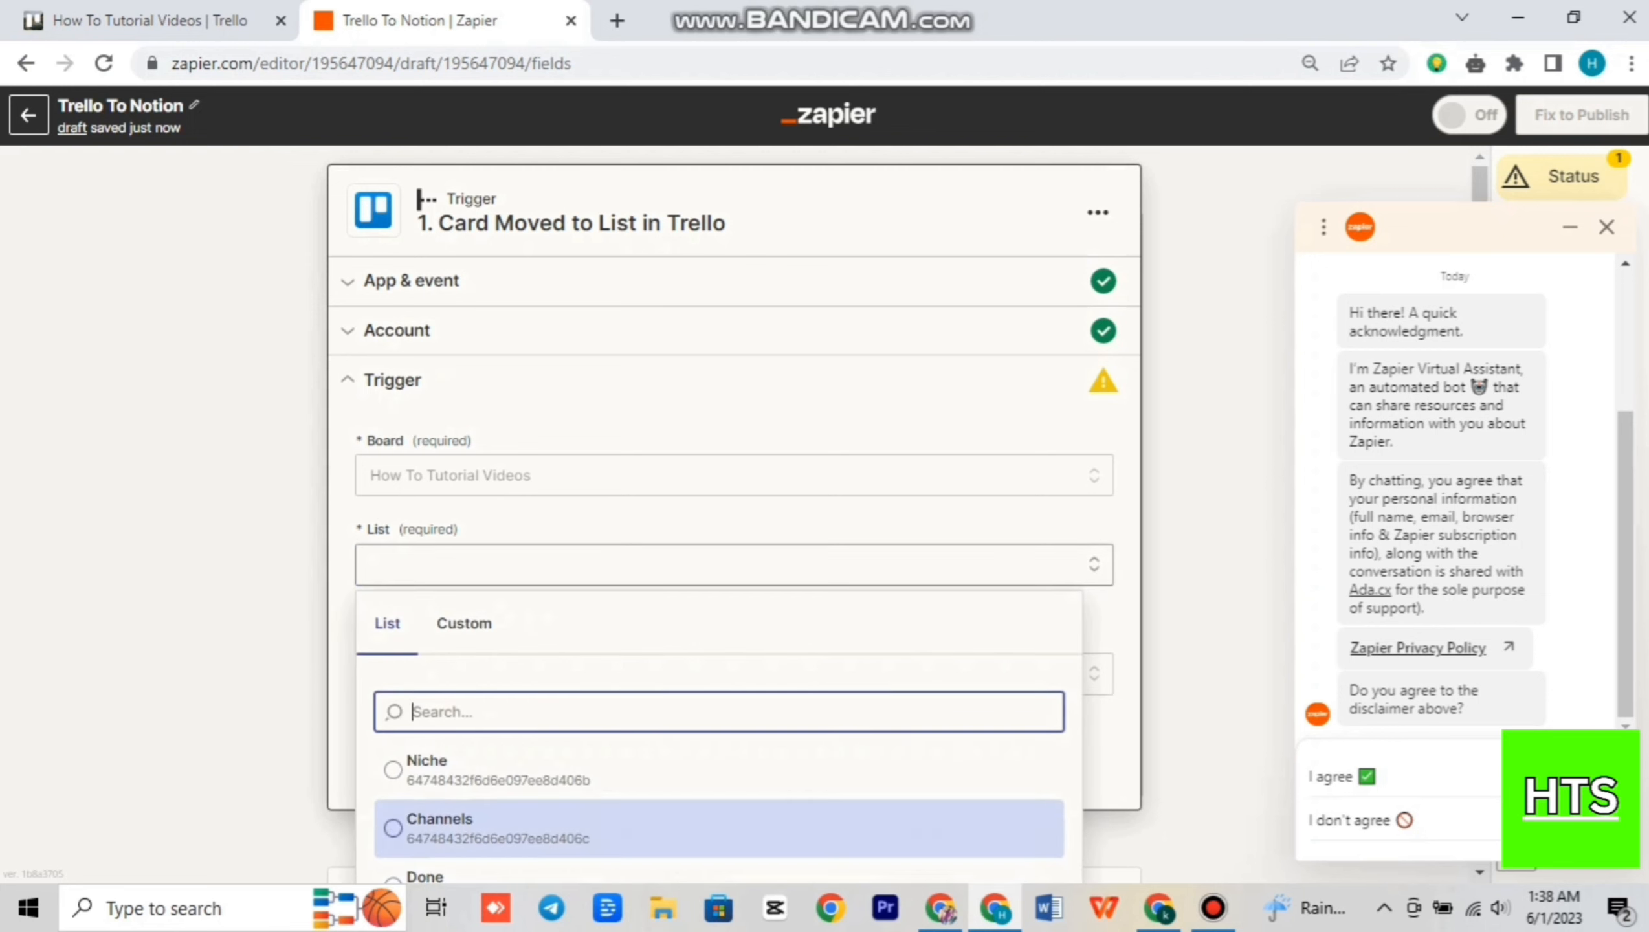
left_click(719, 872)
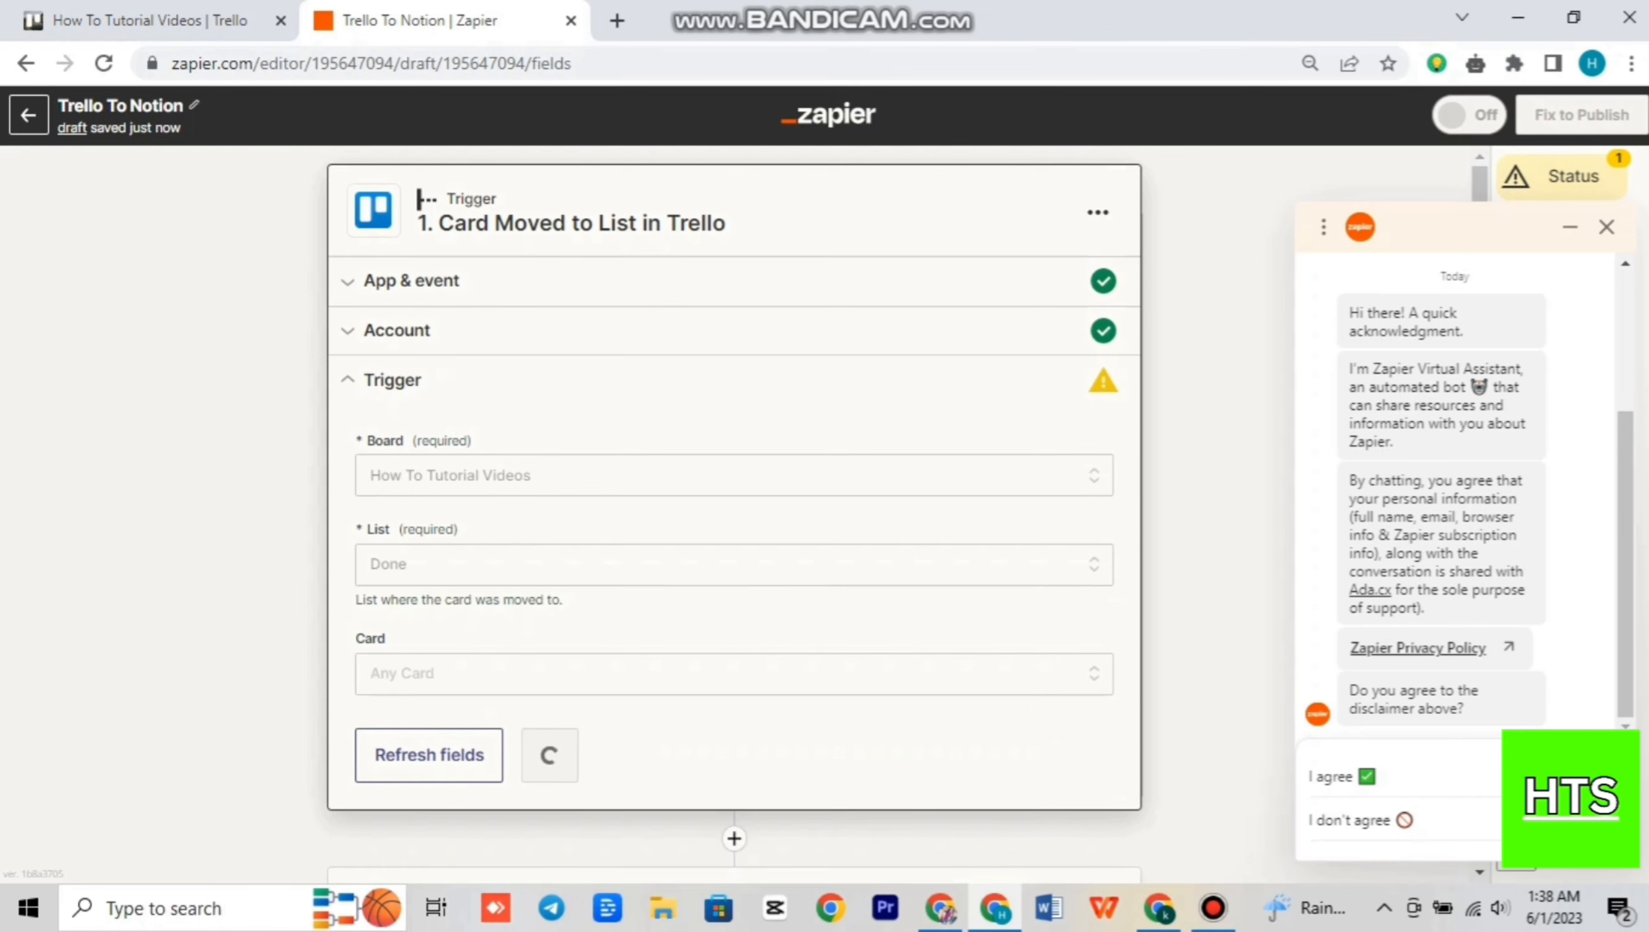
left_click(734, 674)
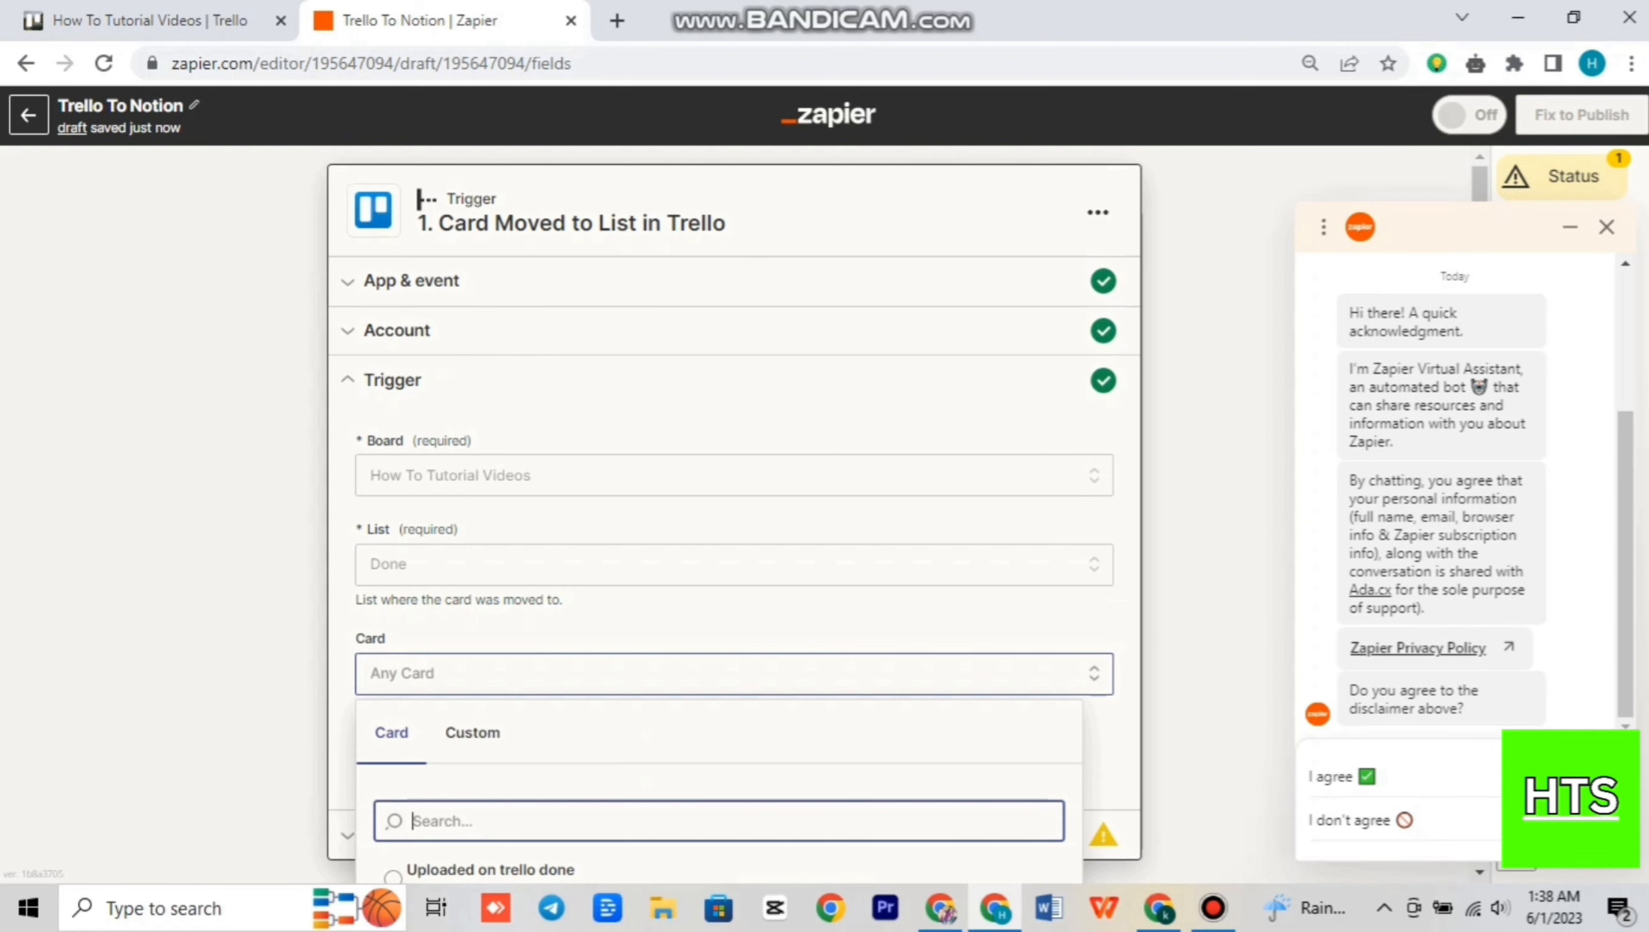
key("ctrl+minus")
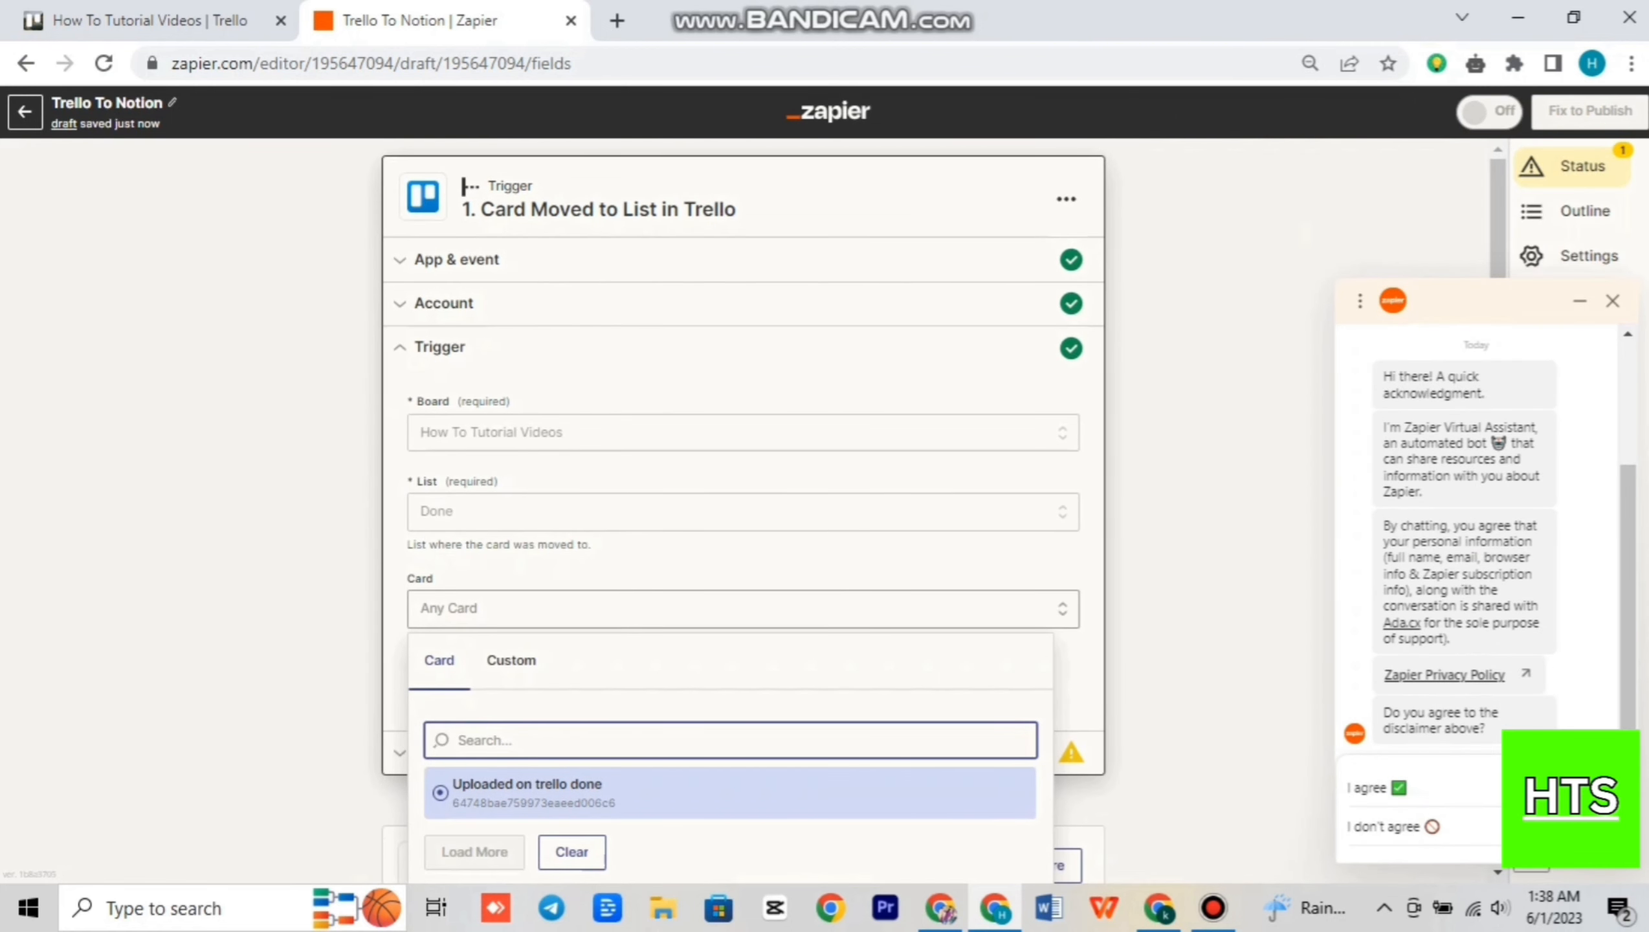
key("Return")
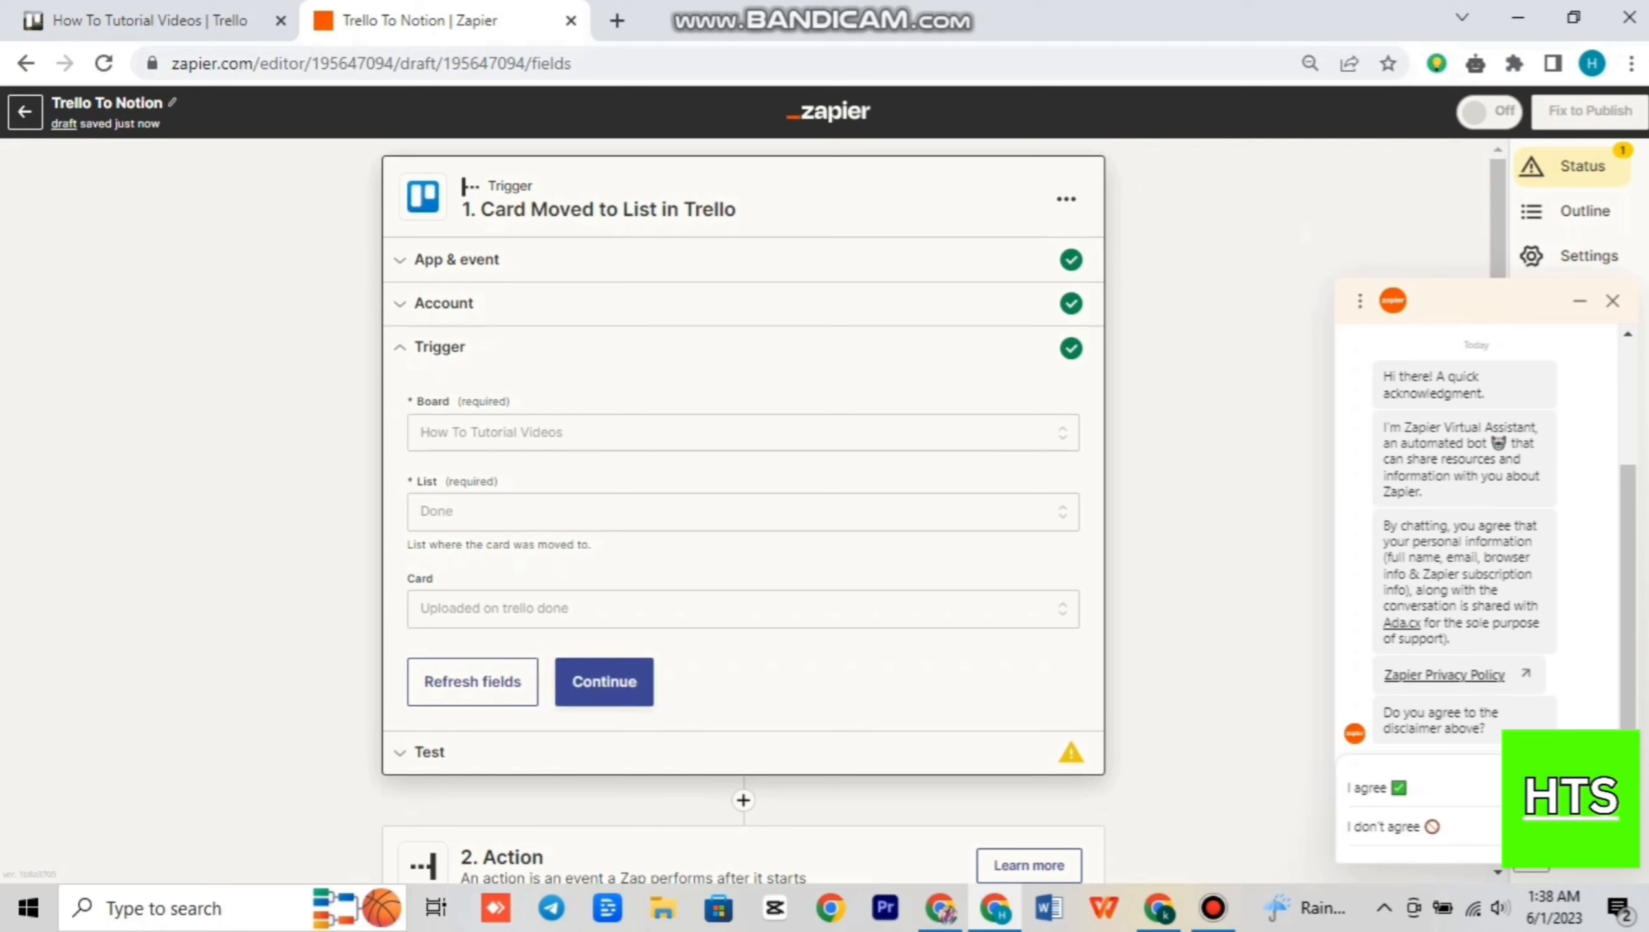
left_click(604, 681)
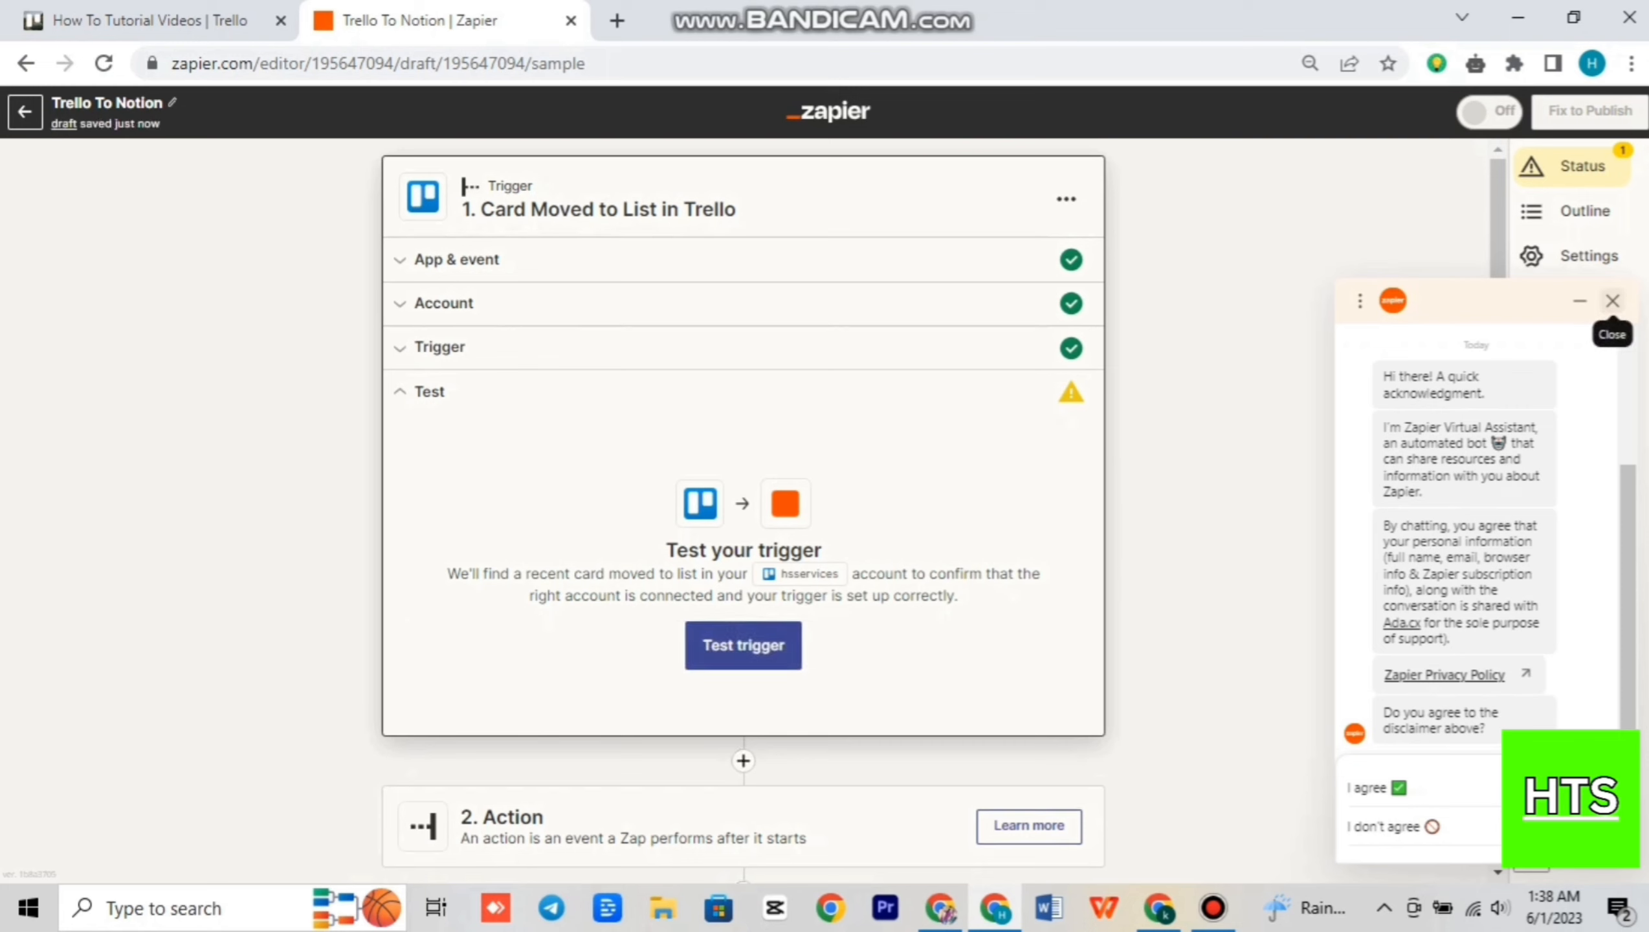
- Dismiss the assistant chat, try the trigger test once, and skip testing the trigger
left_click(1611, 301)
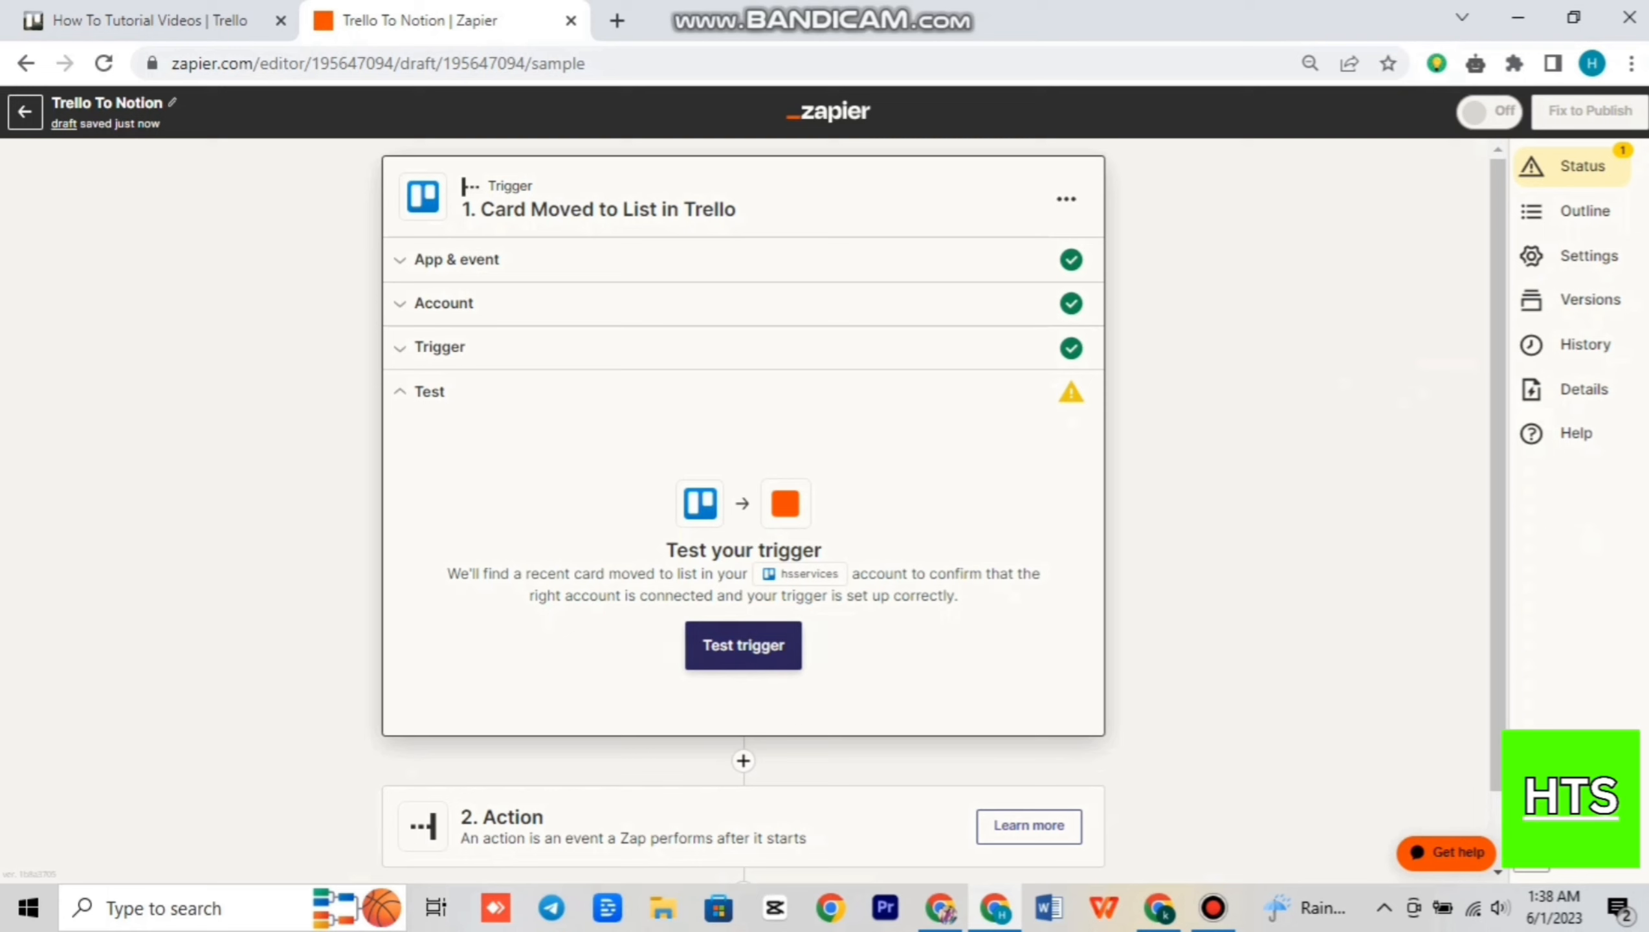
left_click(743, 645)
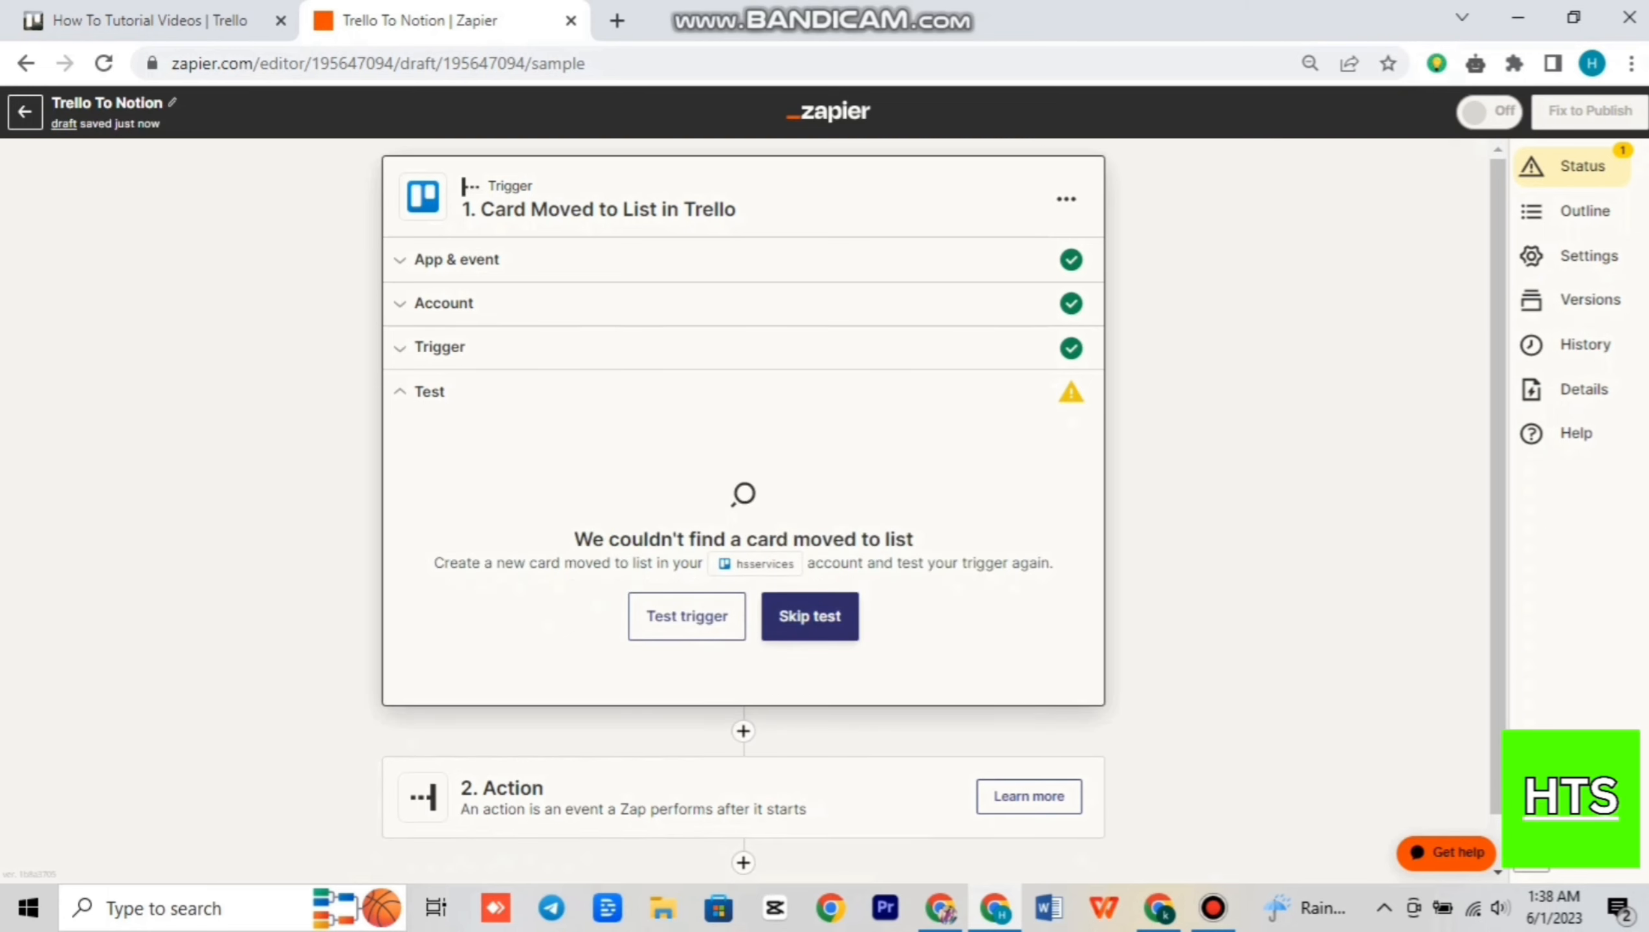
left_click(809, 616)
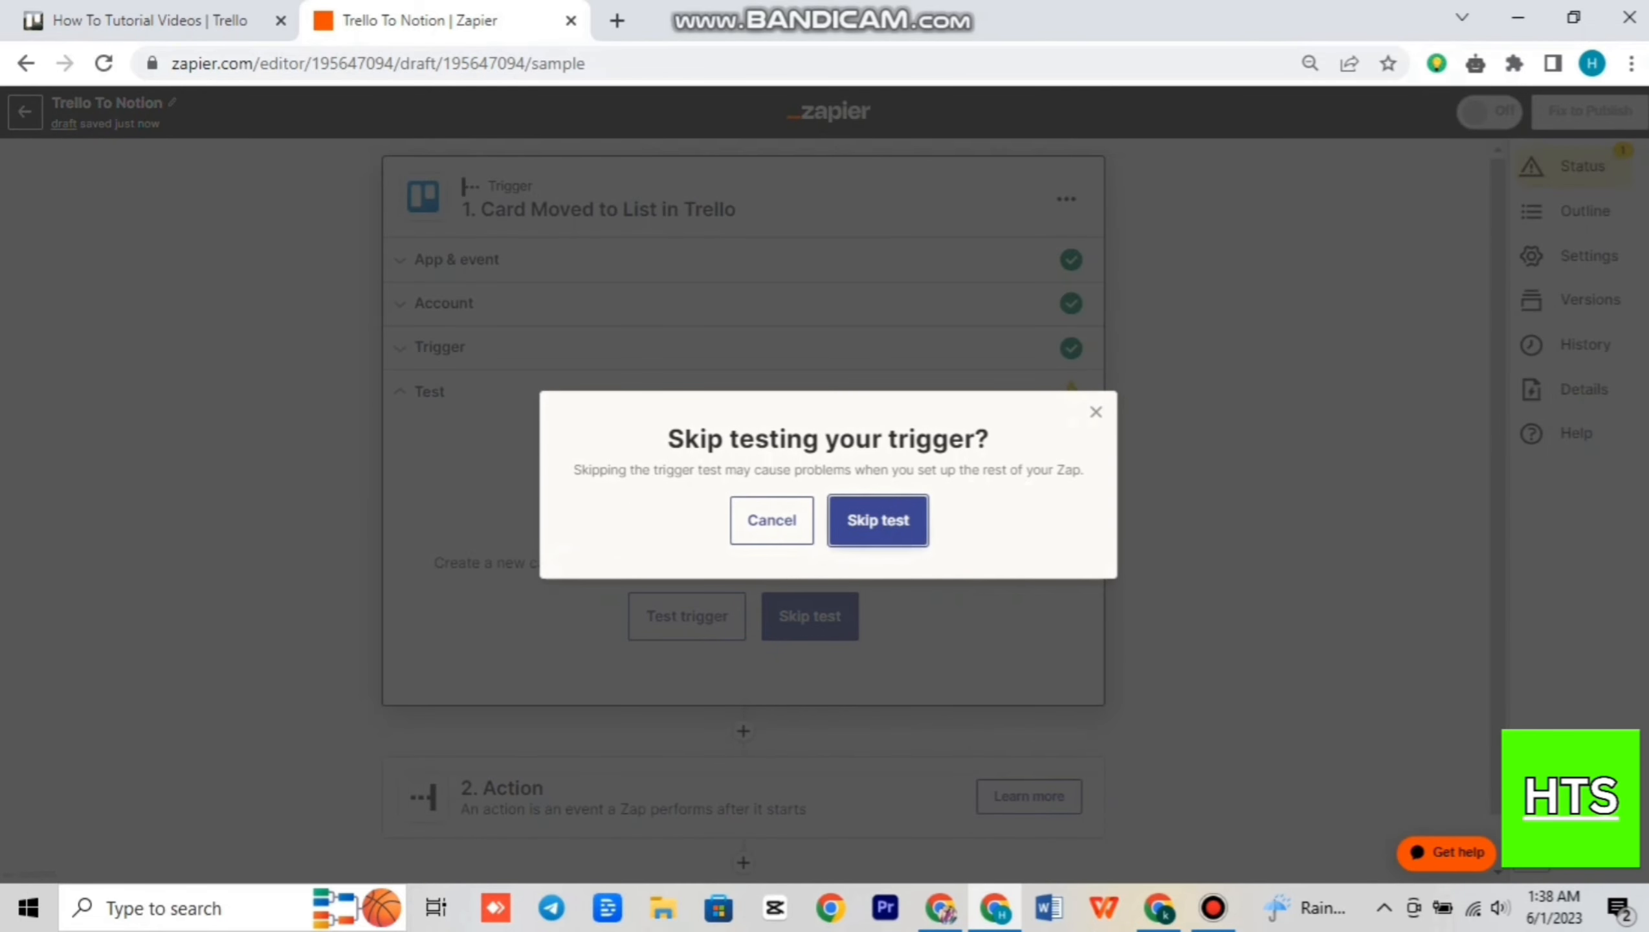
left_click(878, 521)
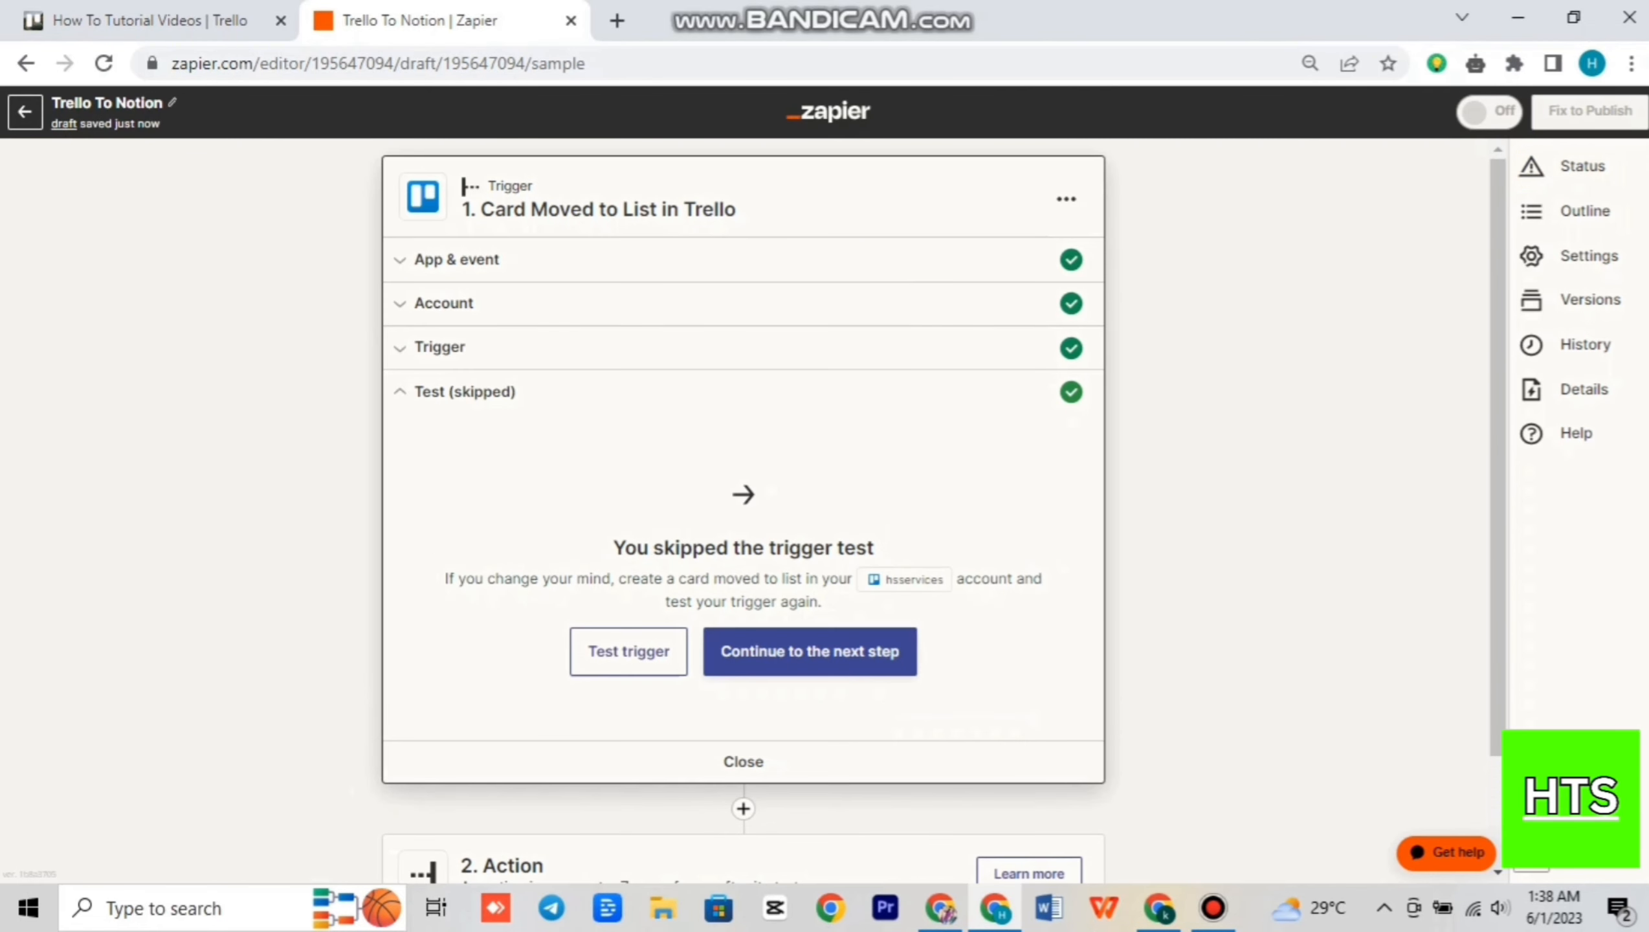
- Set Notion as the Zap's action app with Update Database Item as the event, and continue to the account settings
left_click(810, 650)
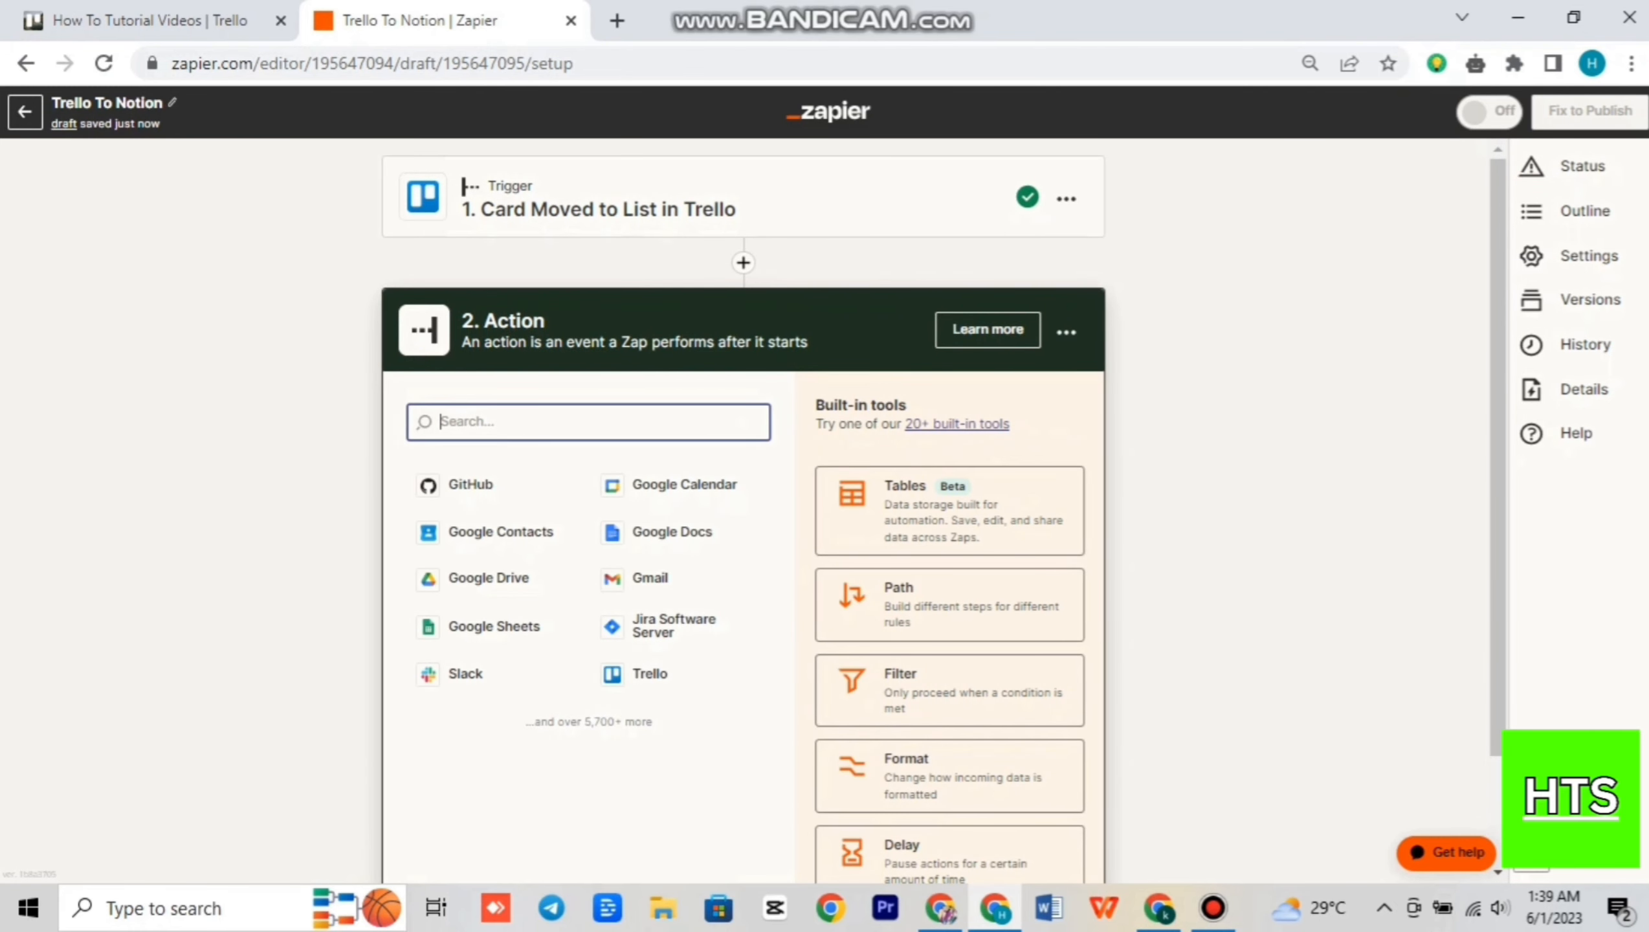
type("n")
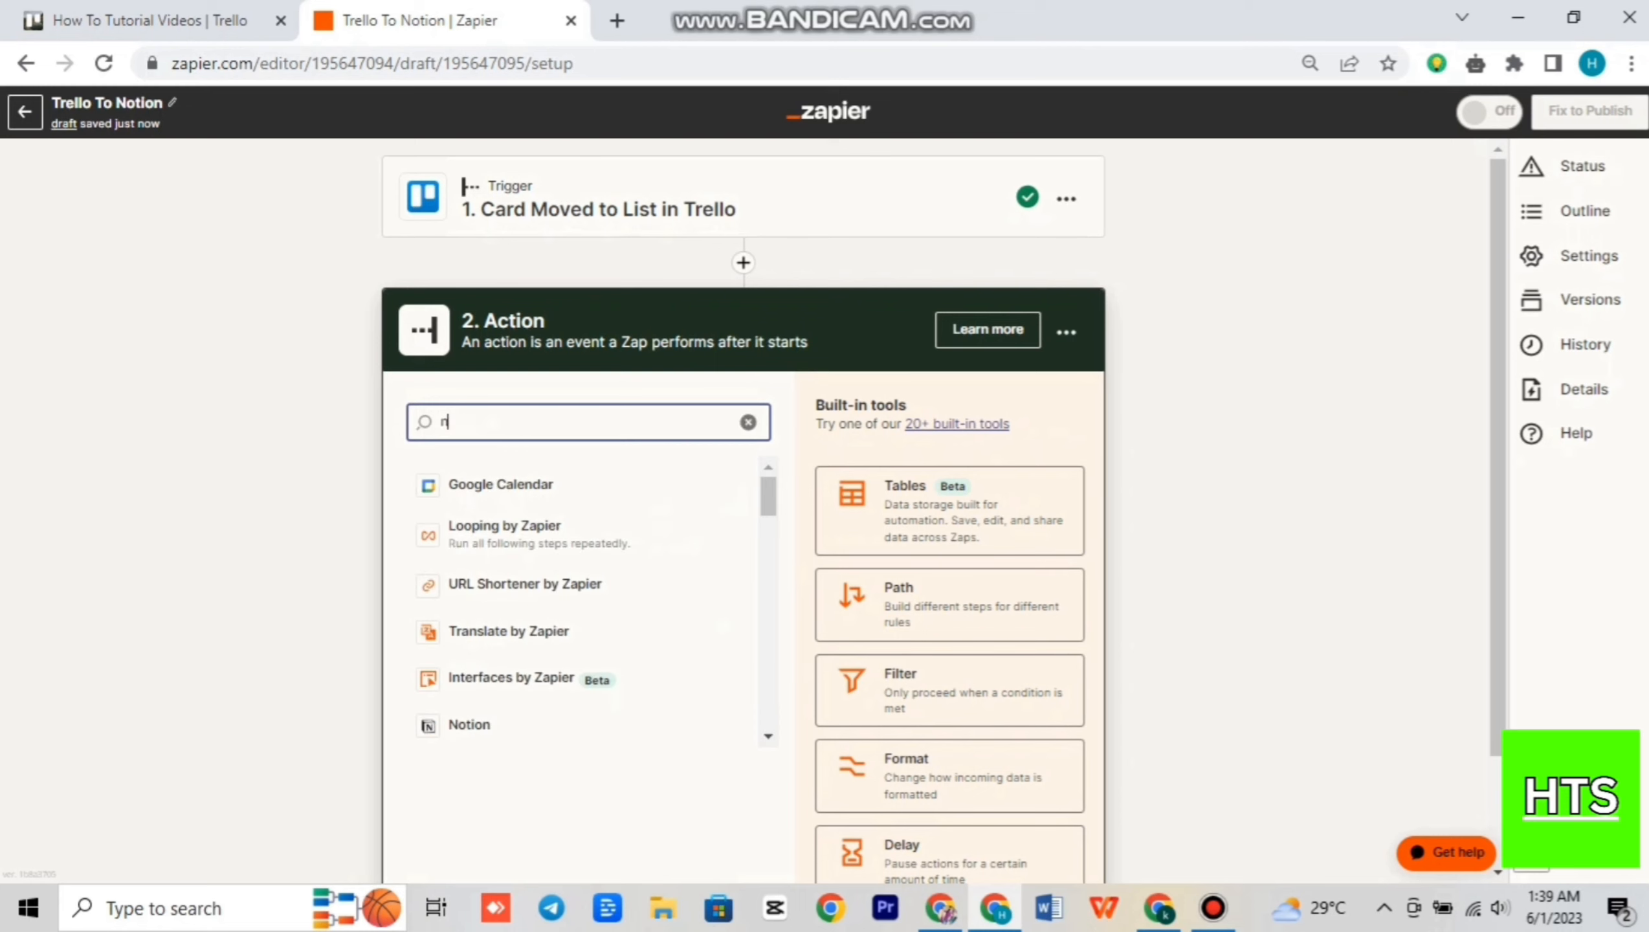
type("tot")
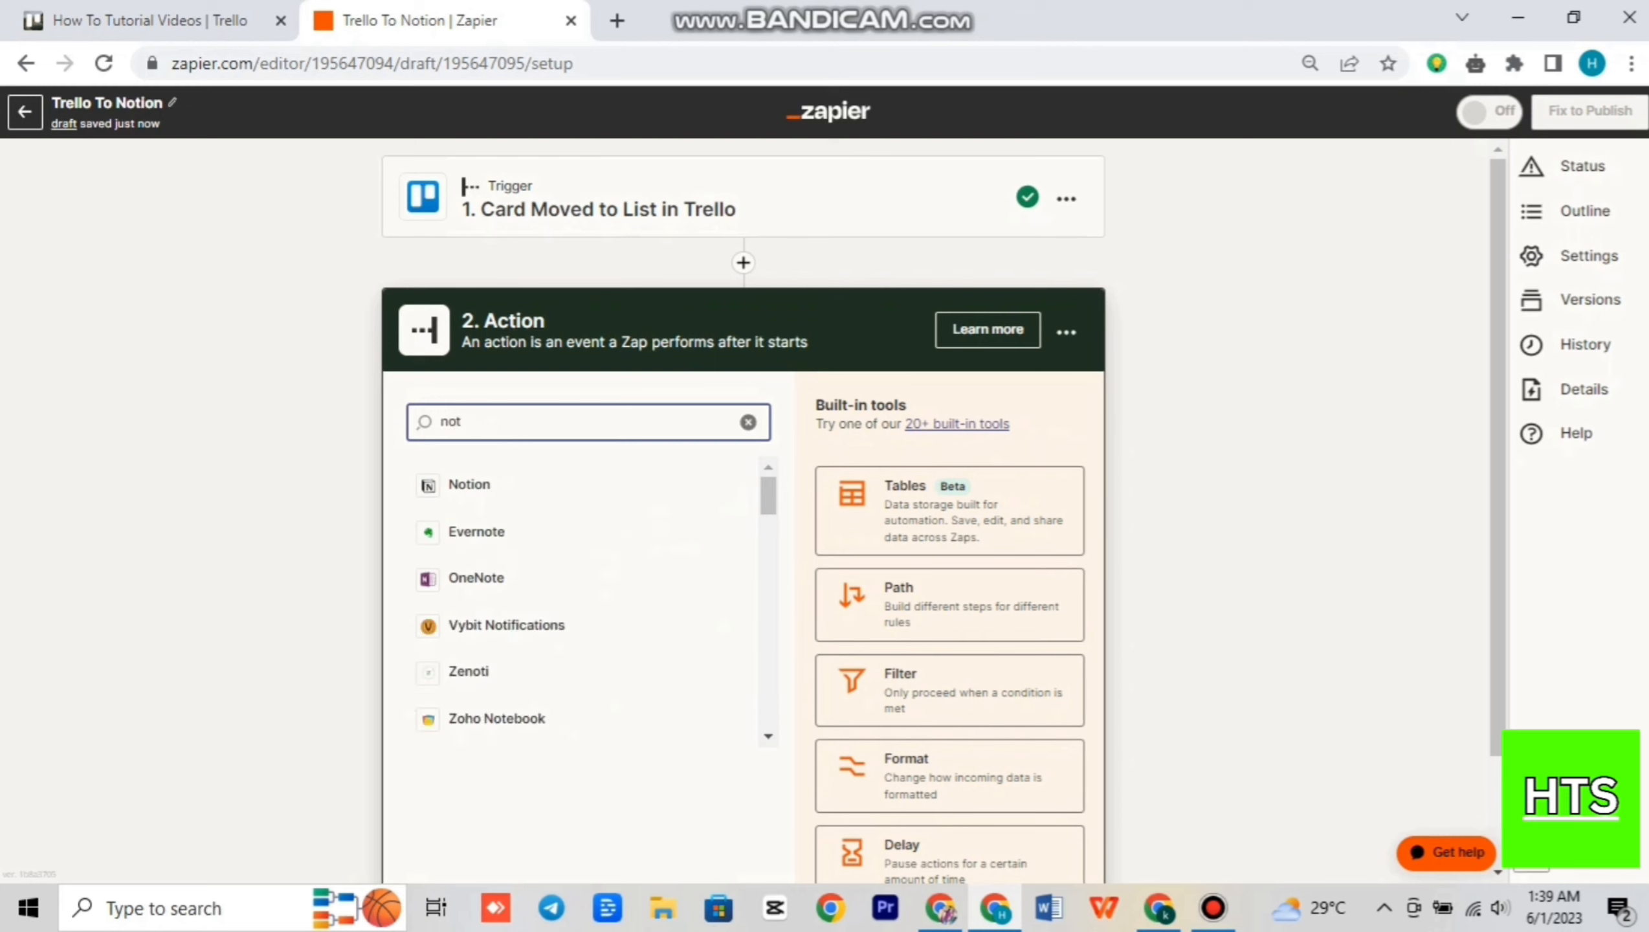
left_click(470, 485)
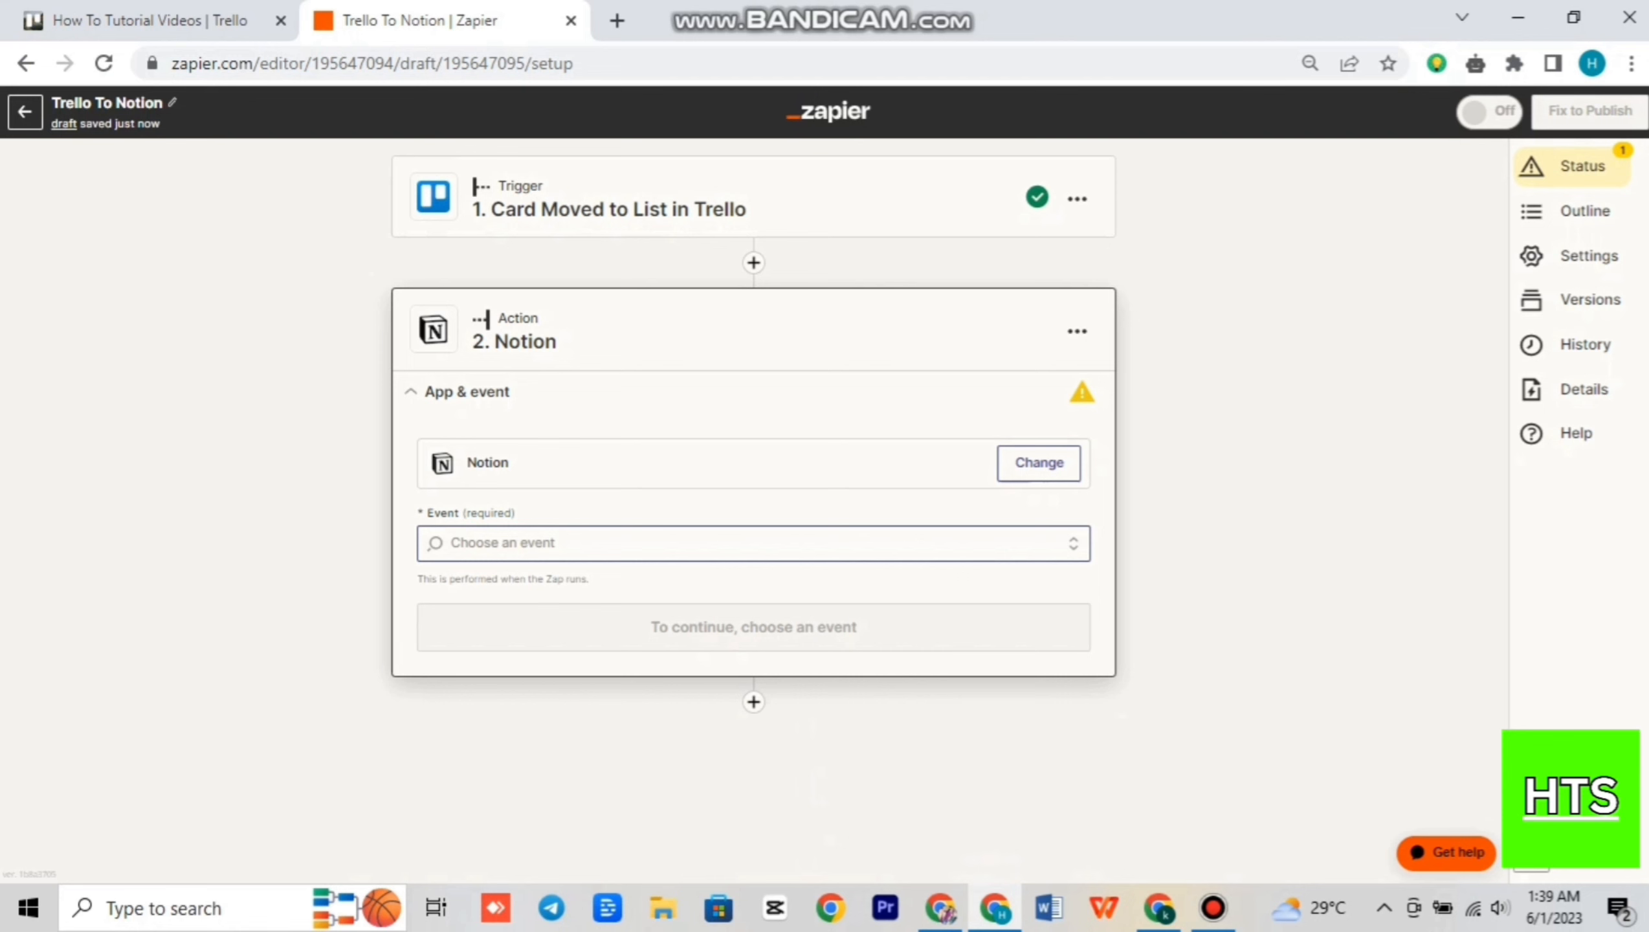
left_click(753, 543)
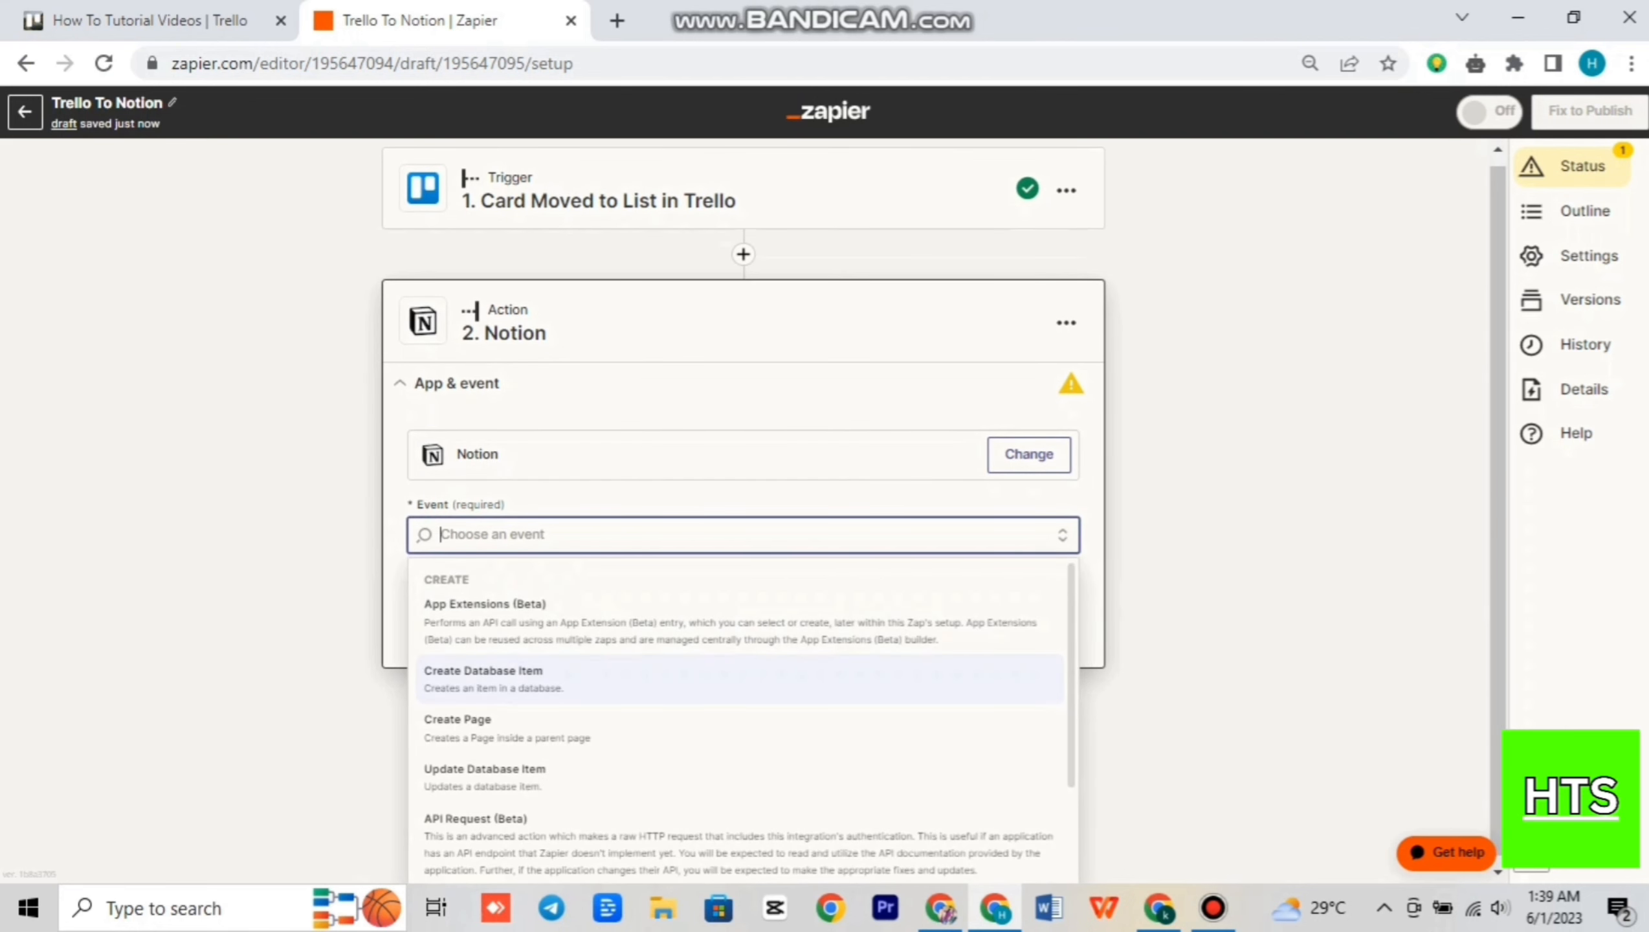
left_click(485, 776)
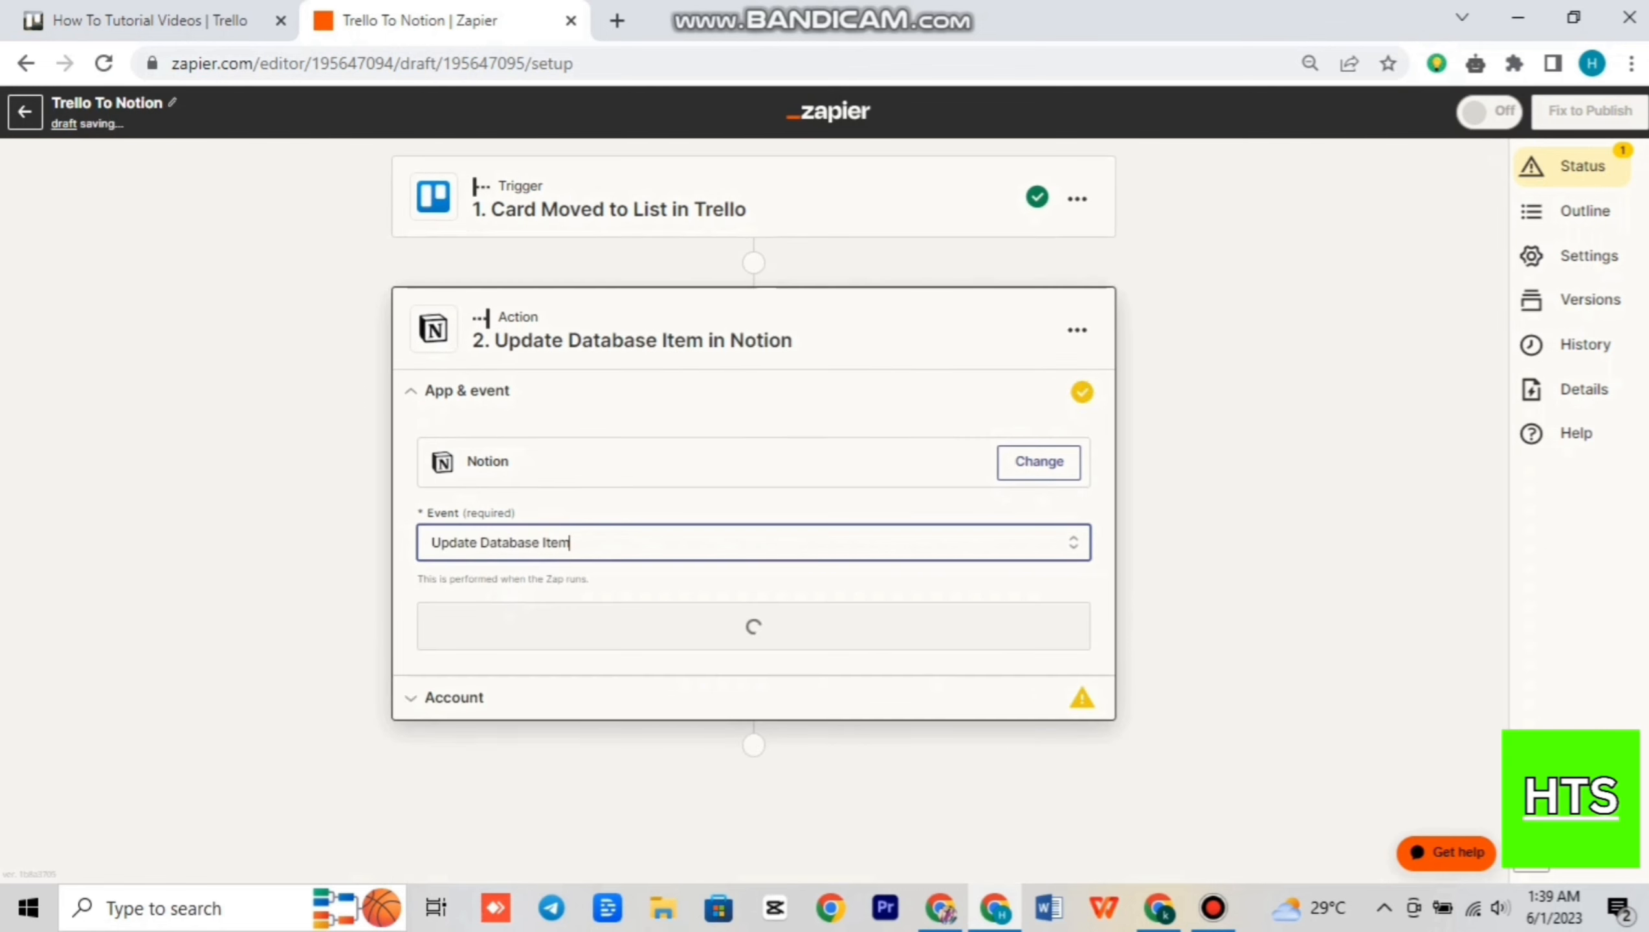
left_click(754, 627)
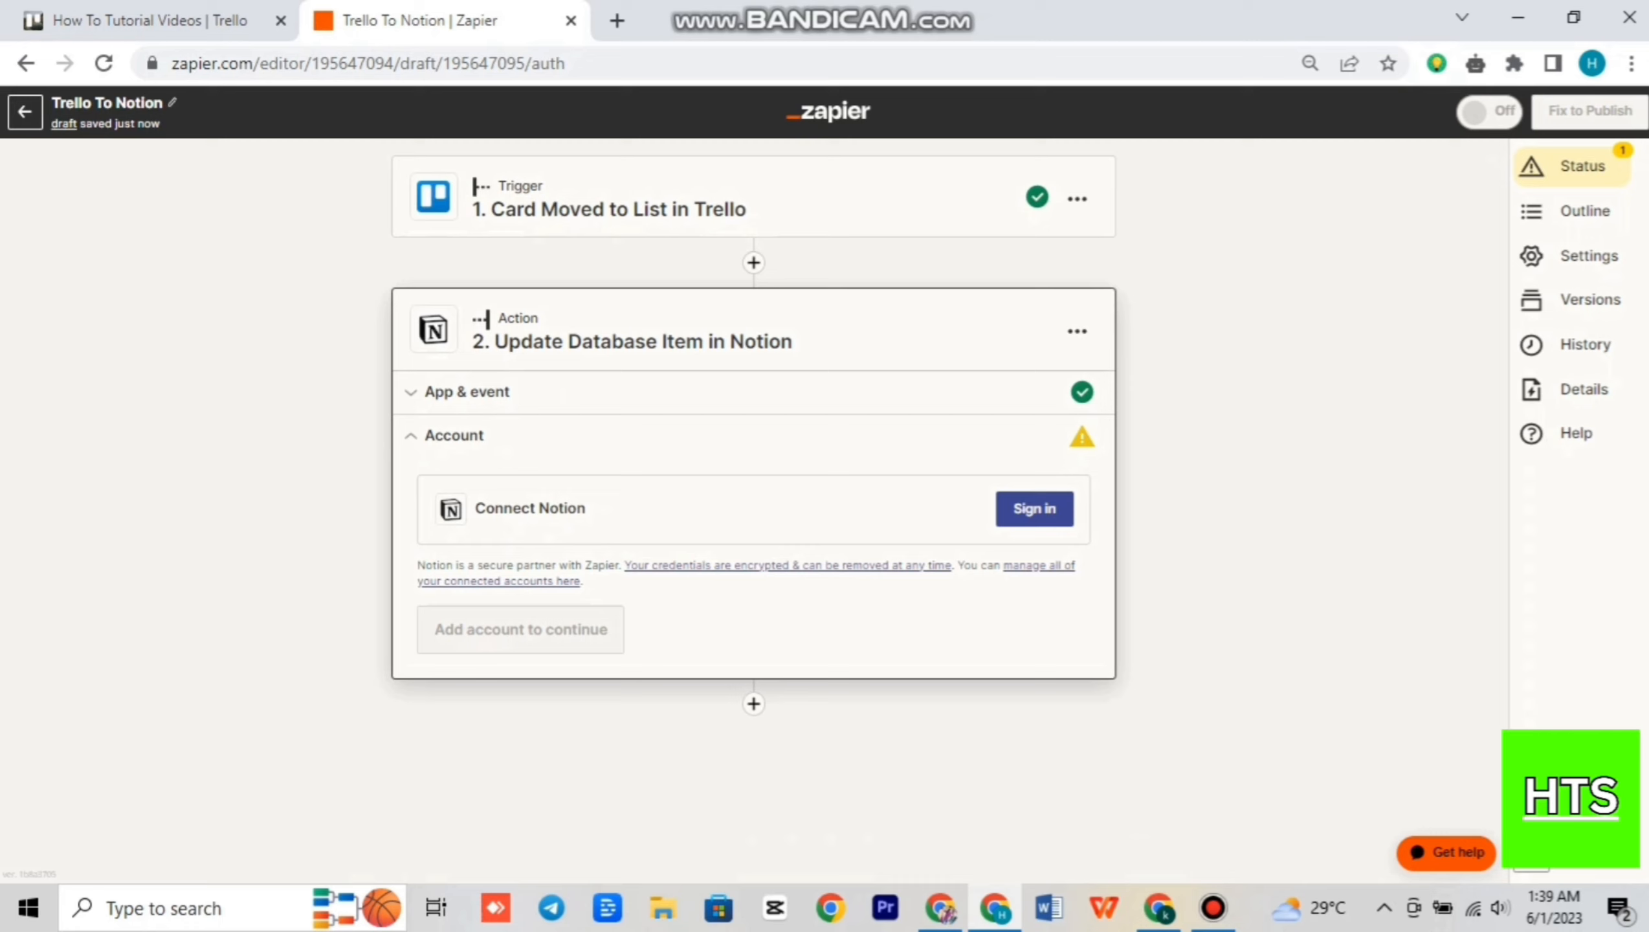
- Connect the Notion account, allowing Zapier access to all How To Video Tutorials pages, and continue to the action settings
left_click_drag(587, 508, 486, 508)
left_click(485, 509)
left_click(1035, 508)
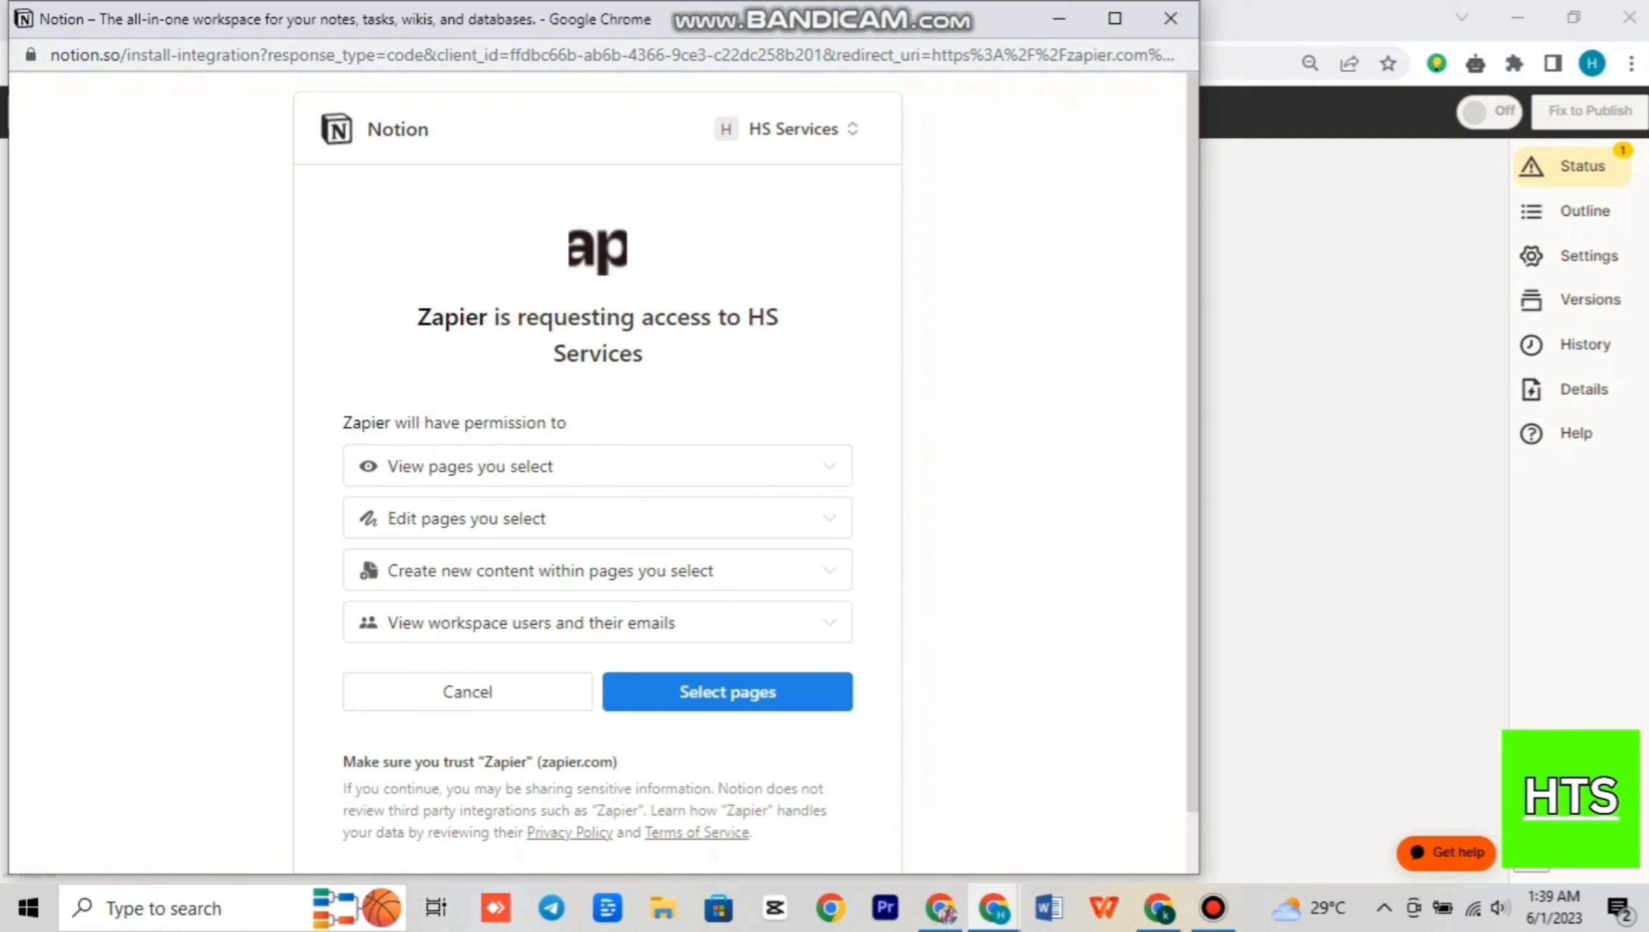
left_click(727, 692)
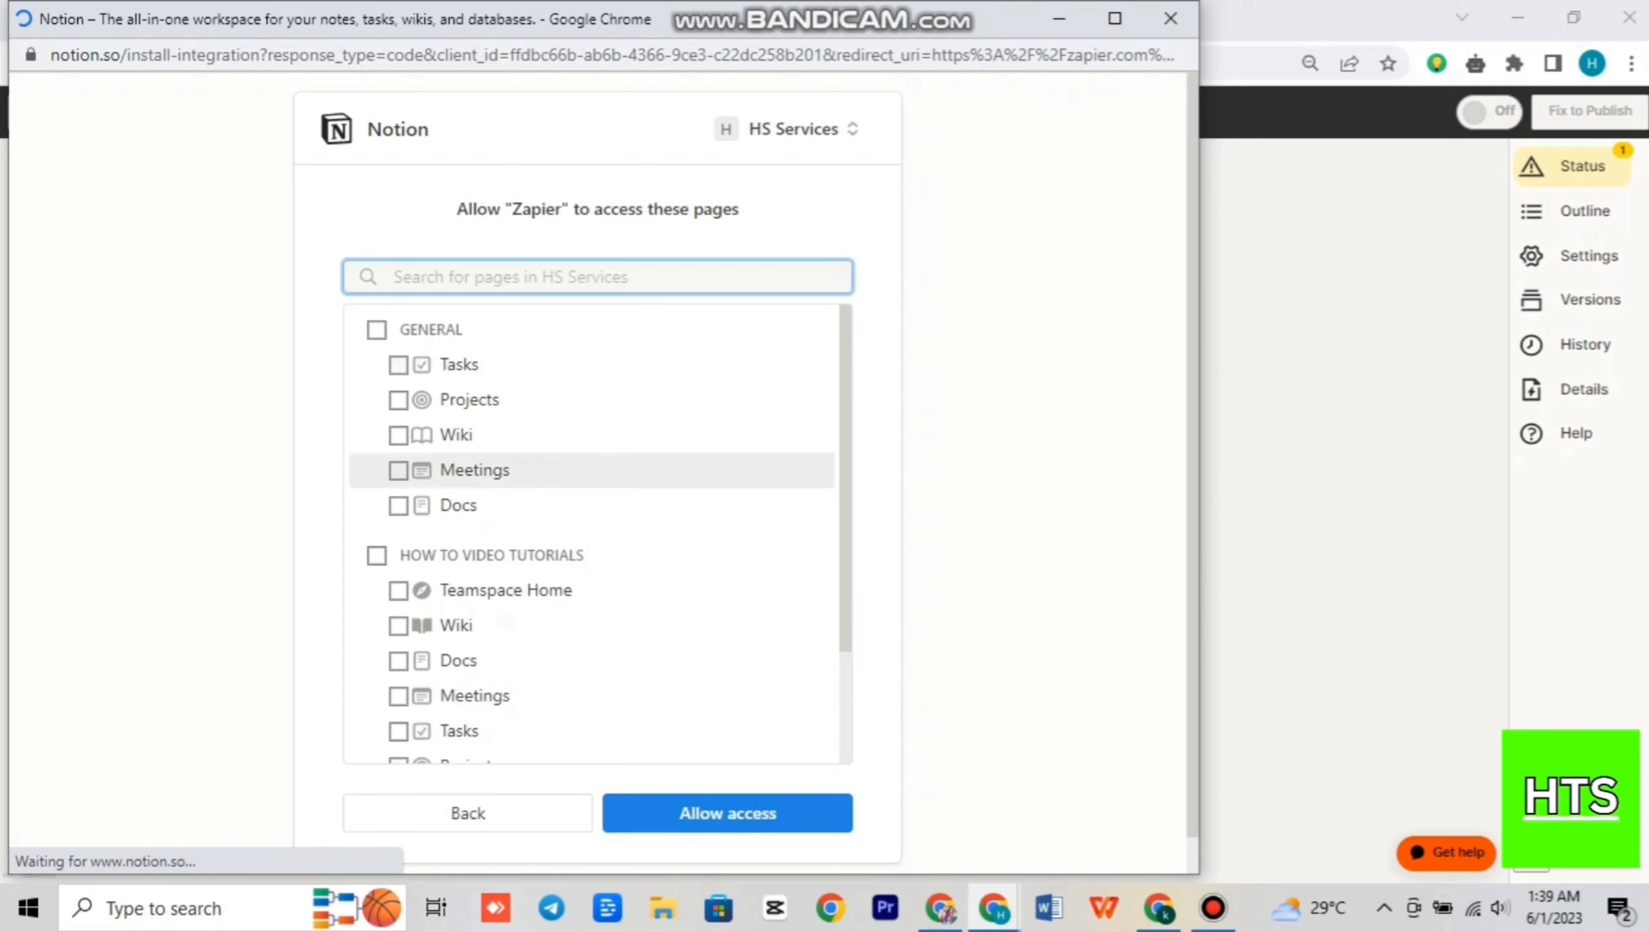
left_click(377, 329)
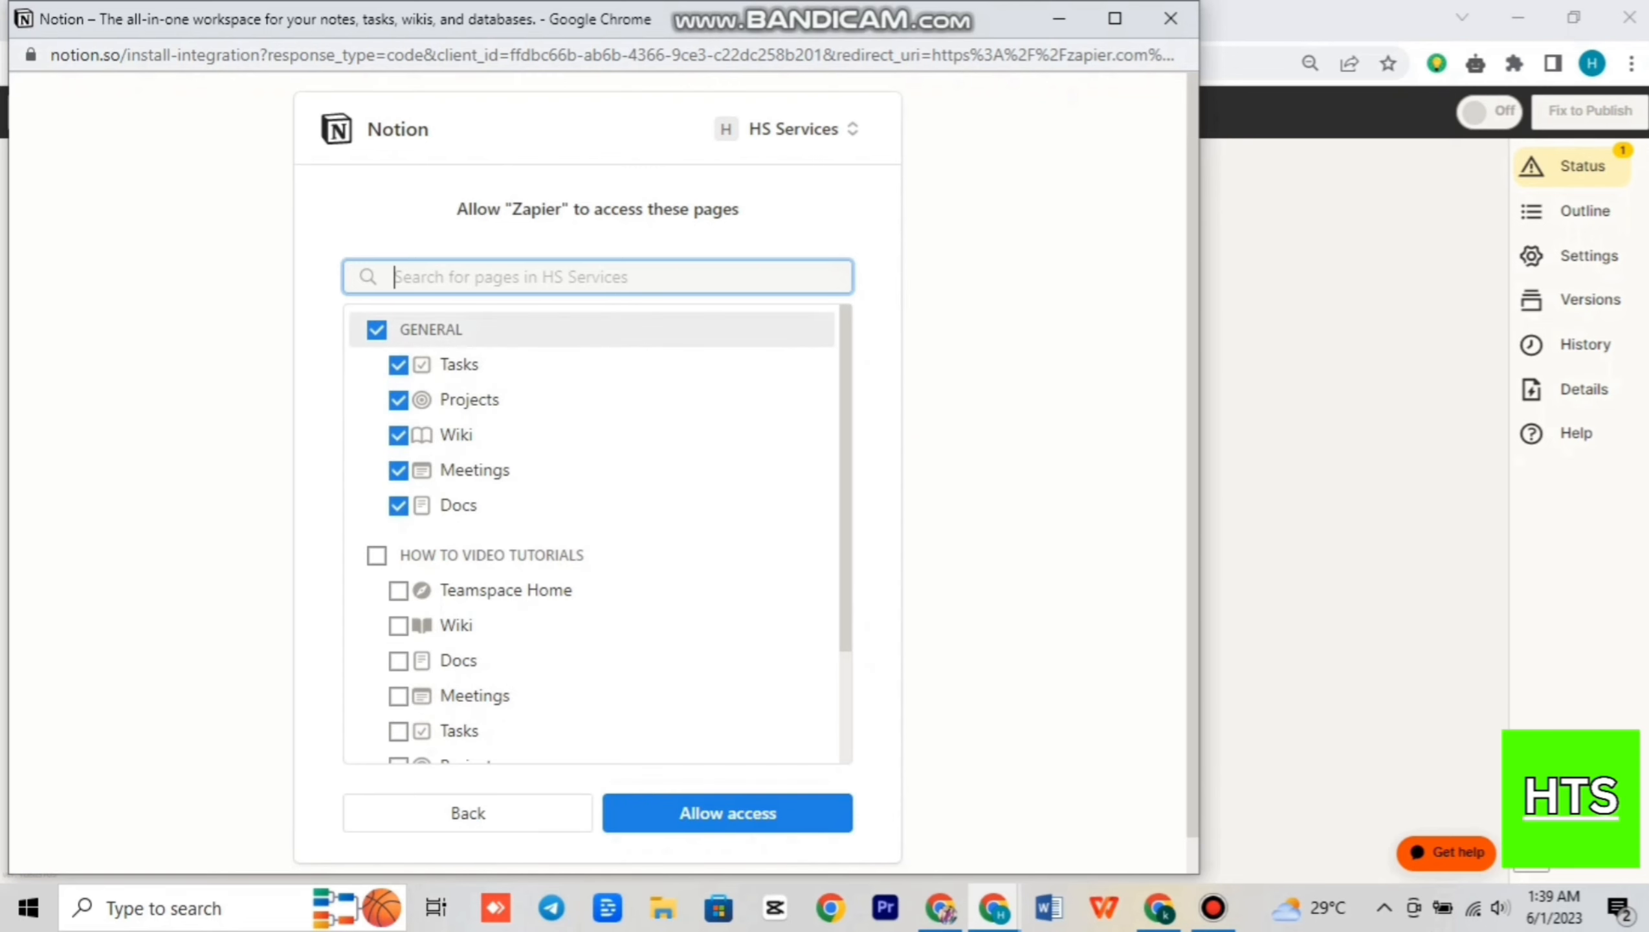
left_click(377, 330)
left_click(377, 555)
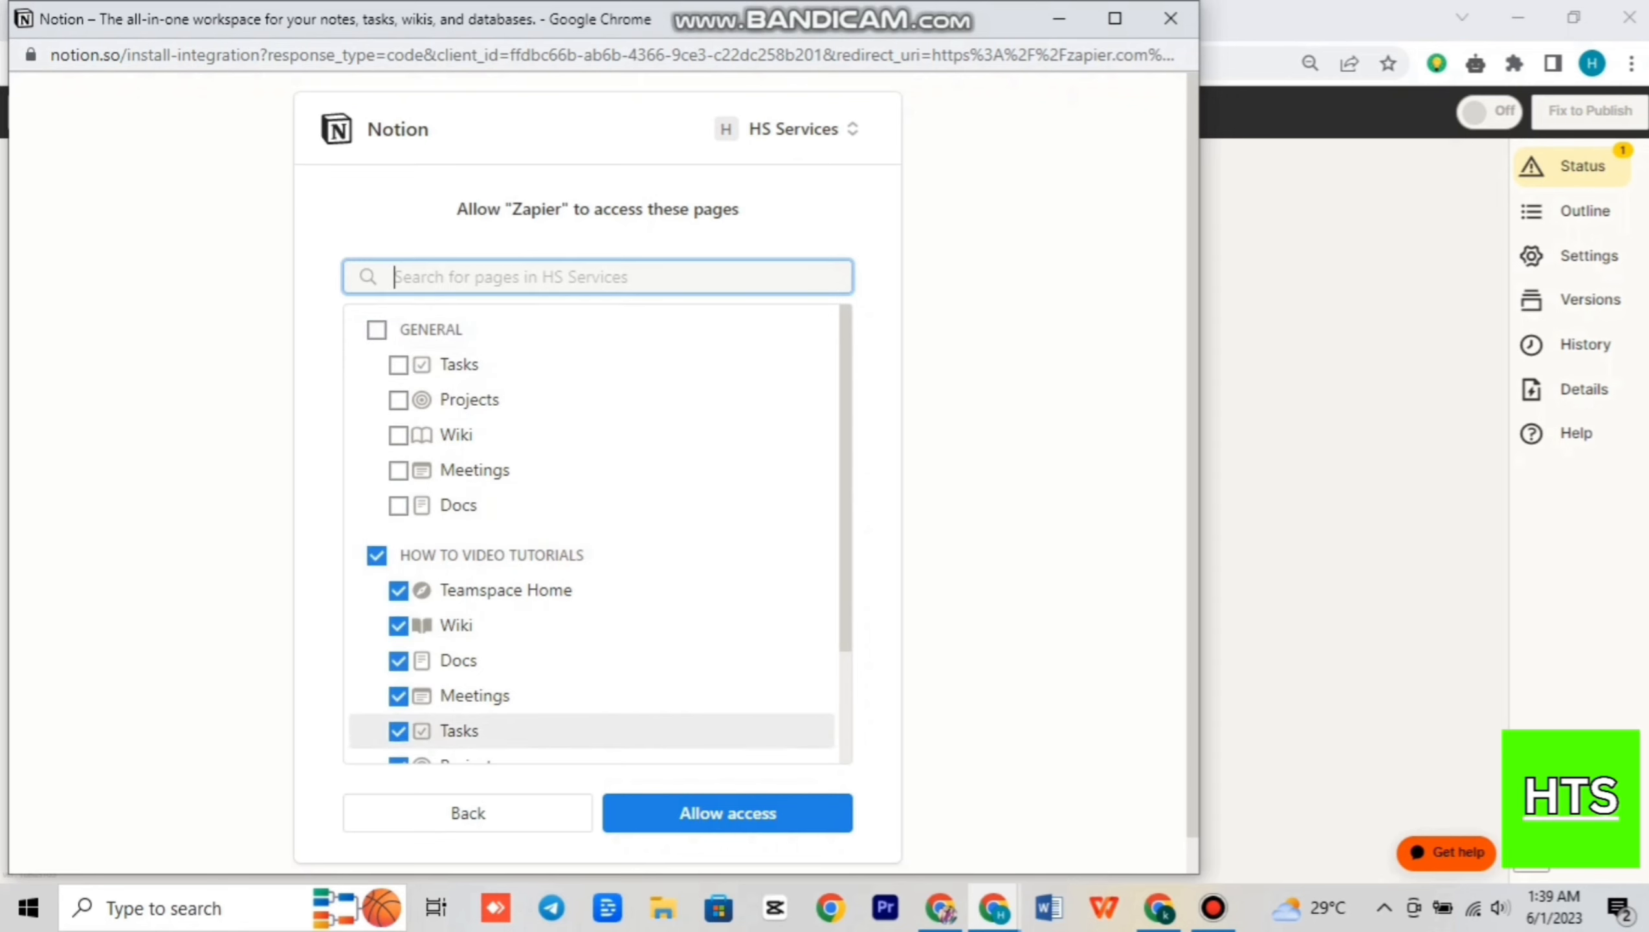
left_click(728, 813)
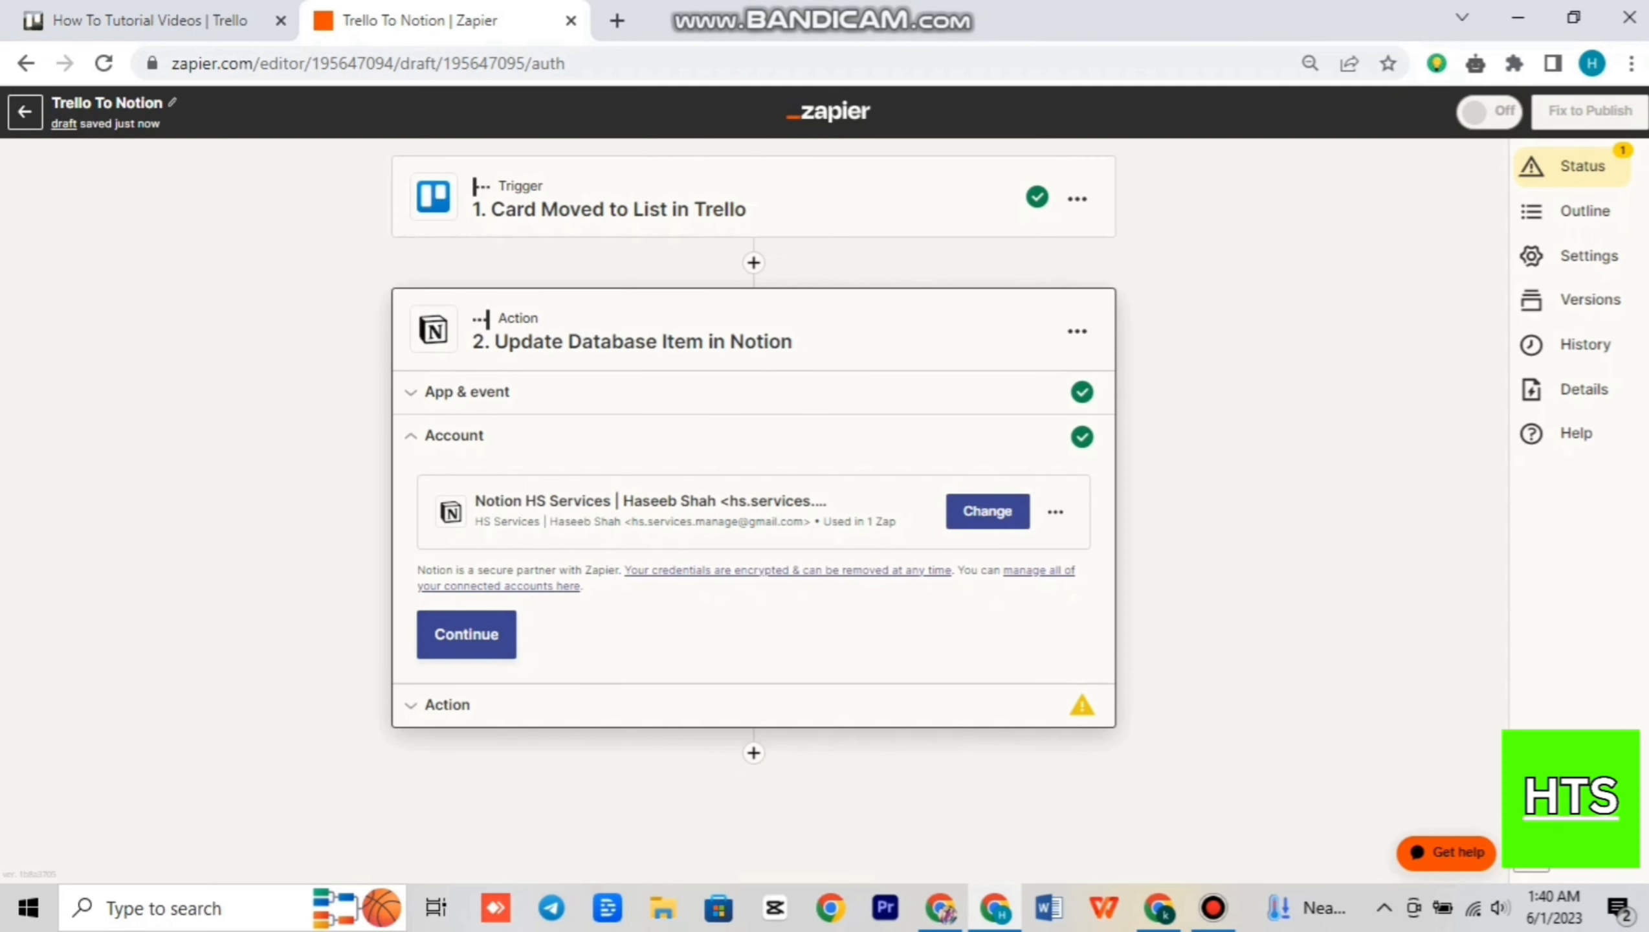
left_click(467, 633)
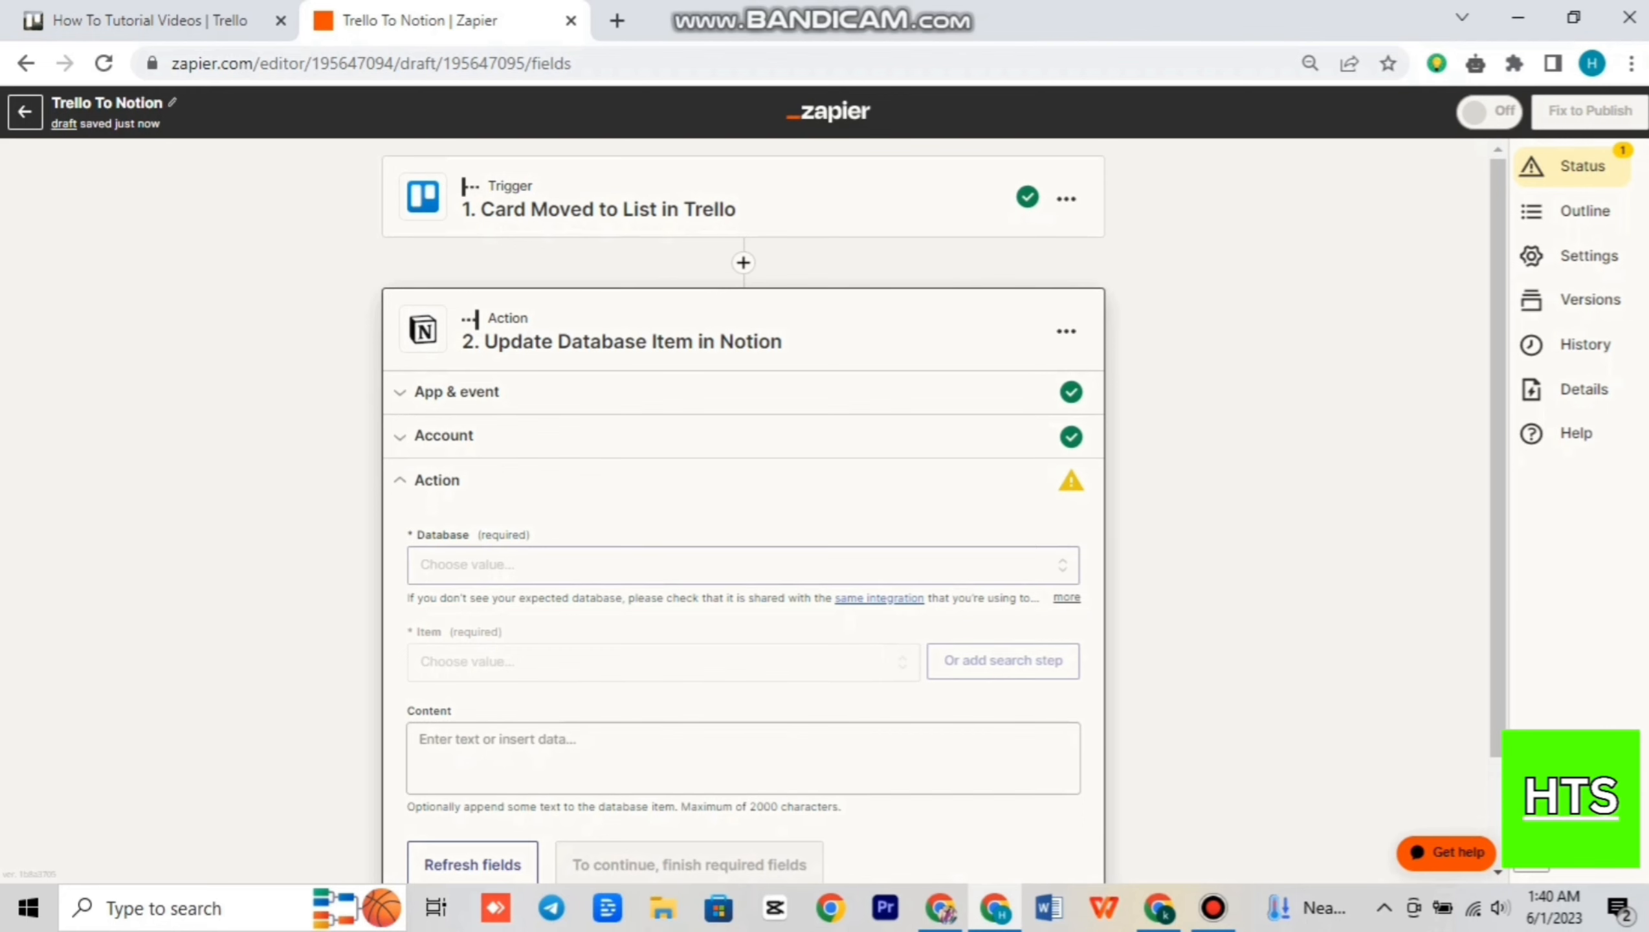
- Set the action's database to Projects and the item to "Sample Project: Performance"
left_click(742, 565)
left_click(653, 748)
scroll(743, 509, "down", 2)
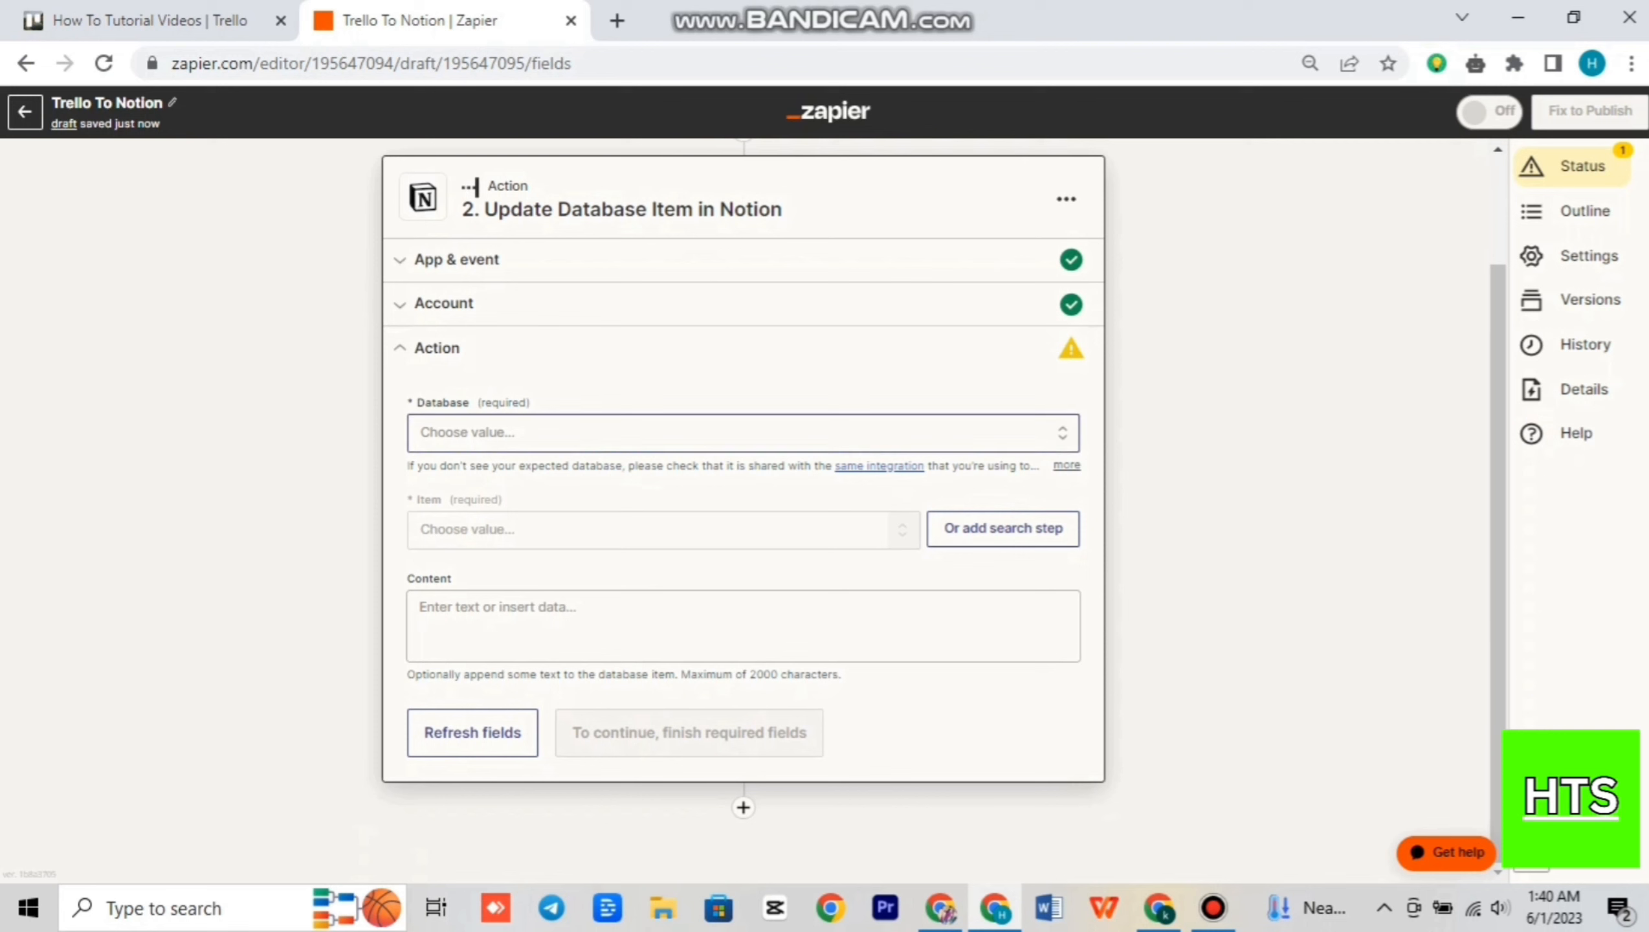
left_click(742, 434)
left_click(587, 616)
left_click(652, 529)
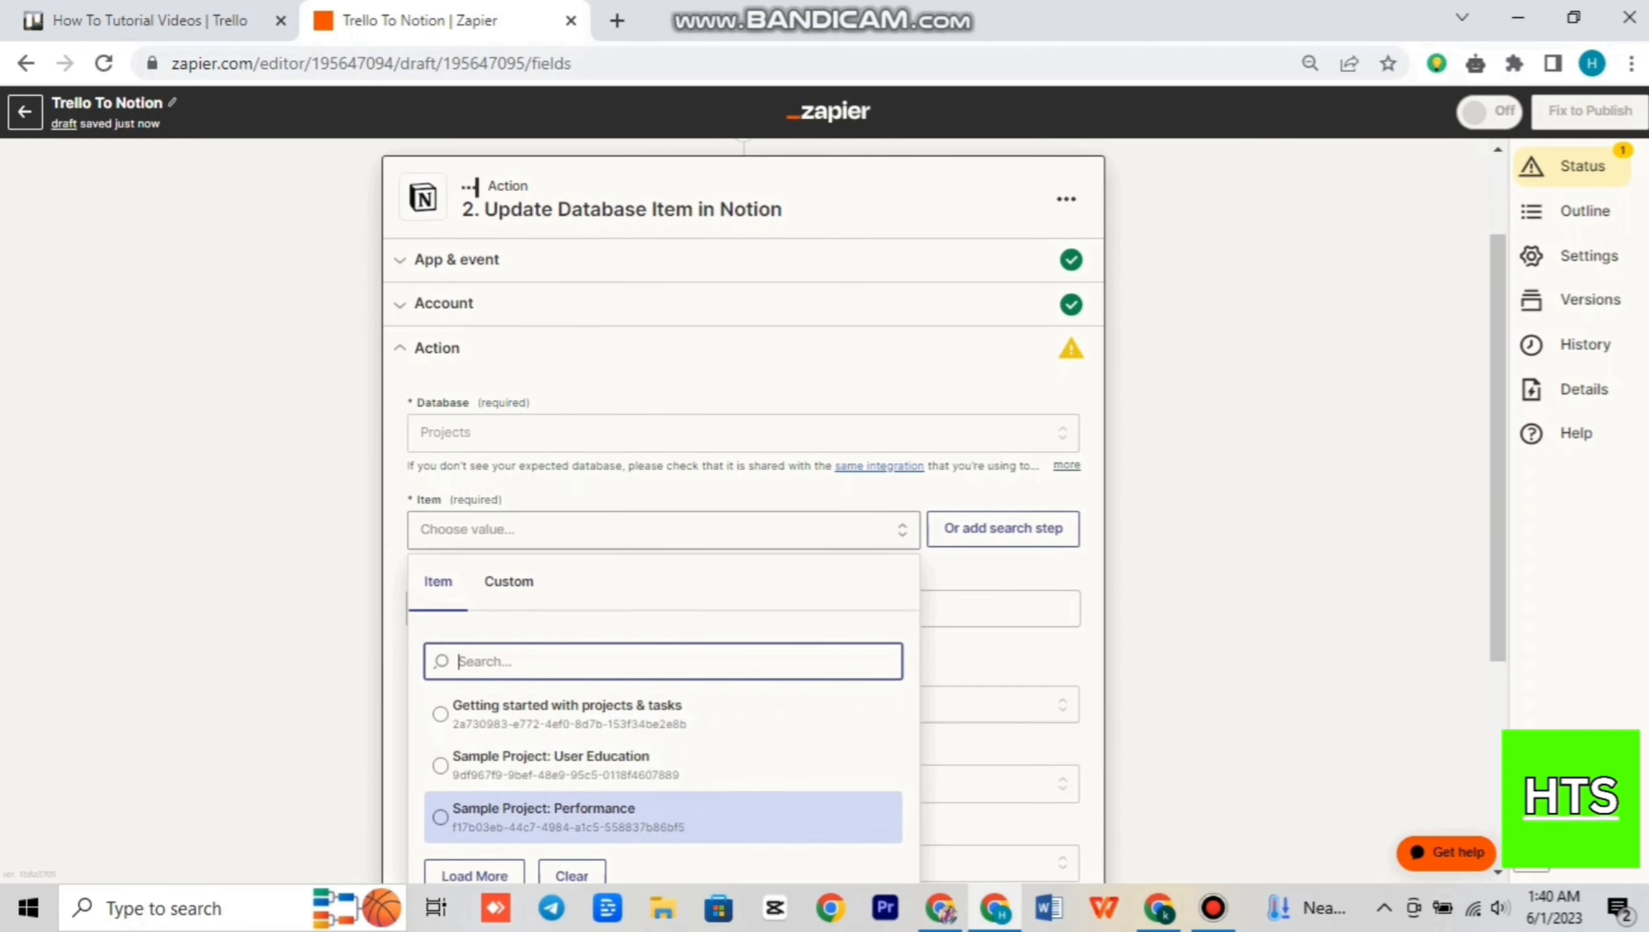
left_click(663, 817)
- Choose the workspace member as the item's owner in the first and second owner entries
left_click(743, 705)
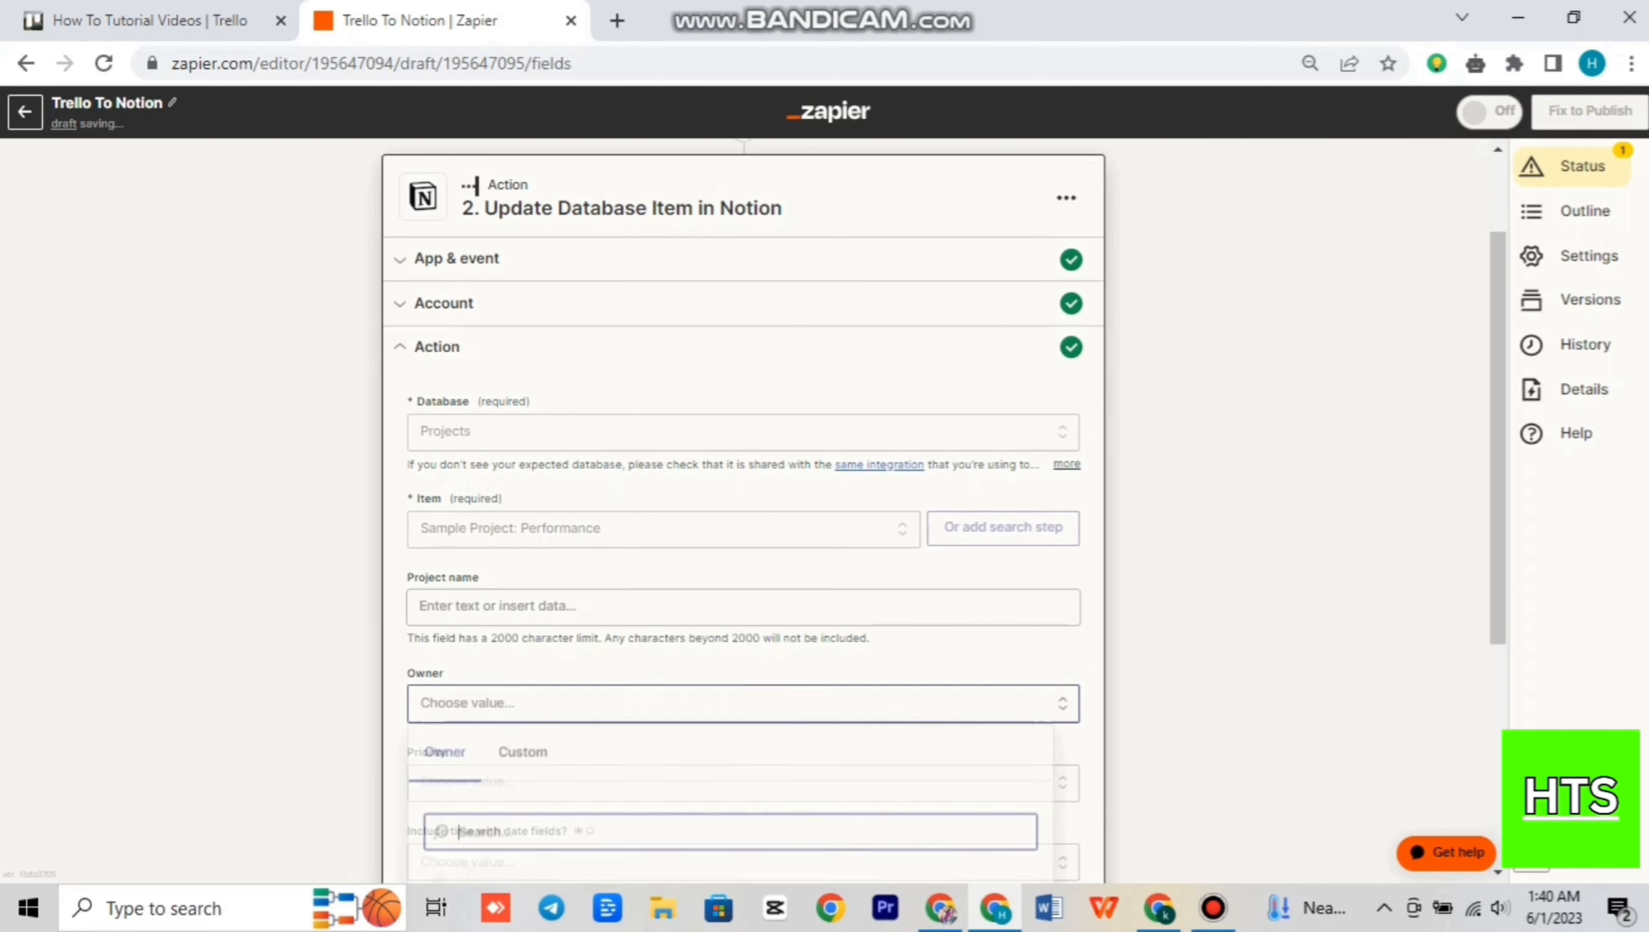
scroll(737, 653, "down", 3)
left_click(567, 616)
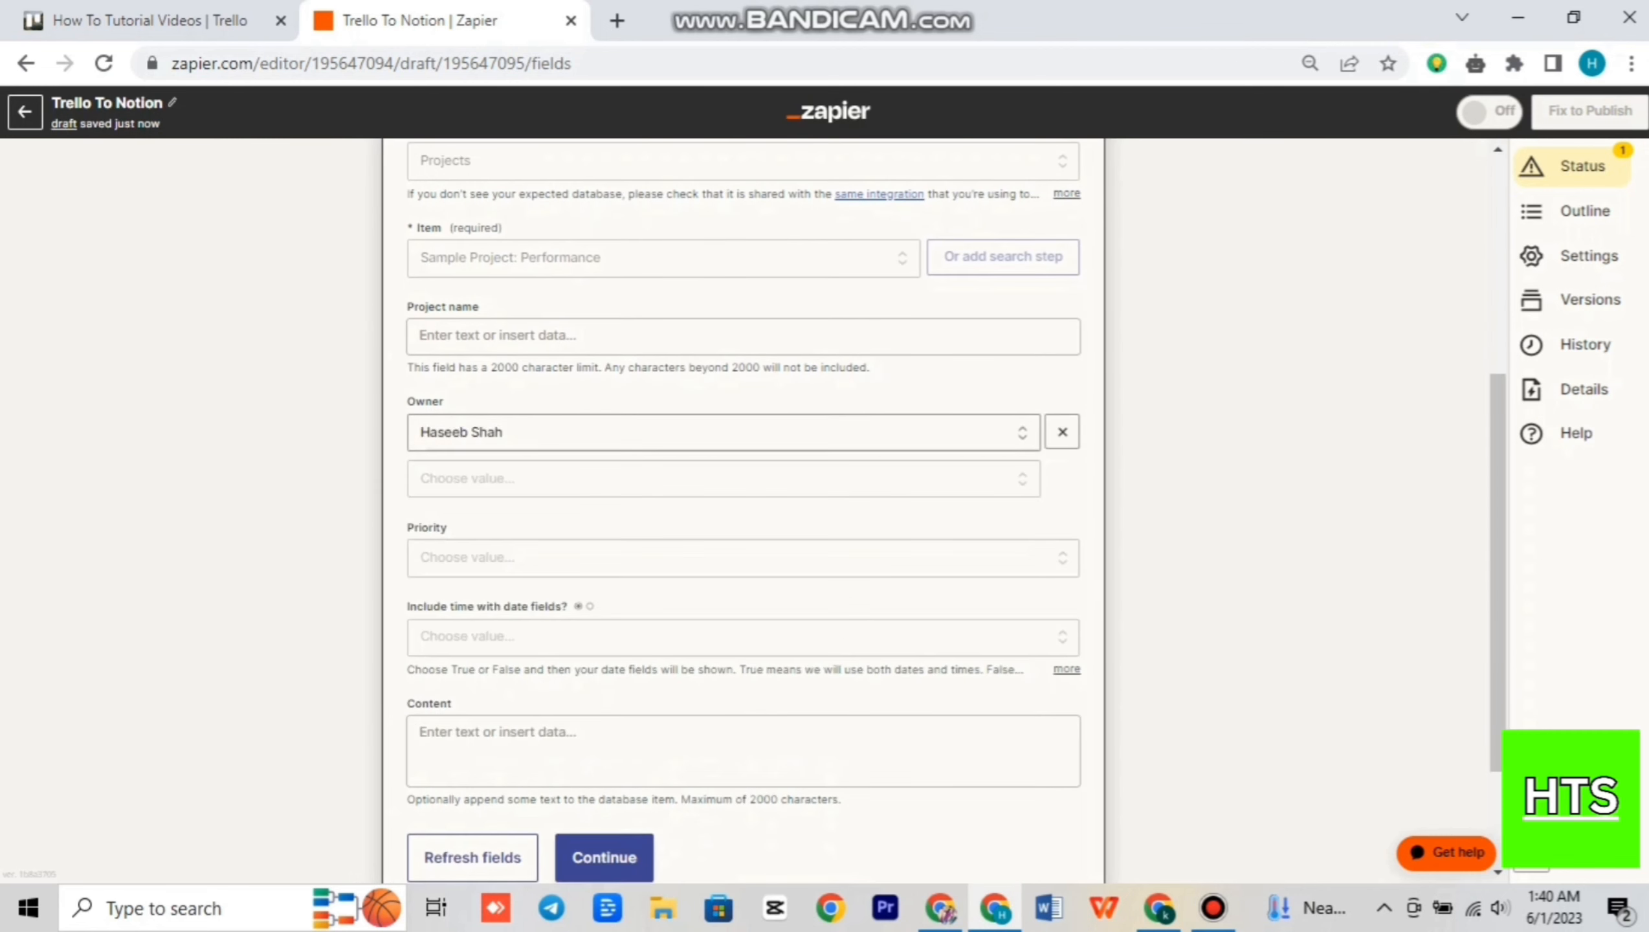
left_click(587, 478)
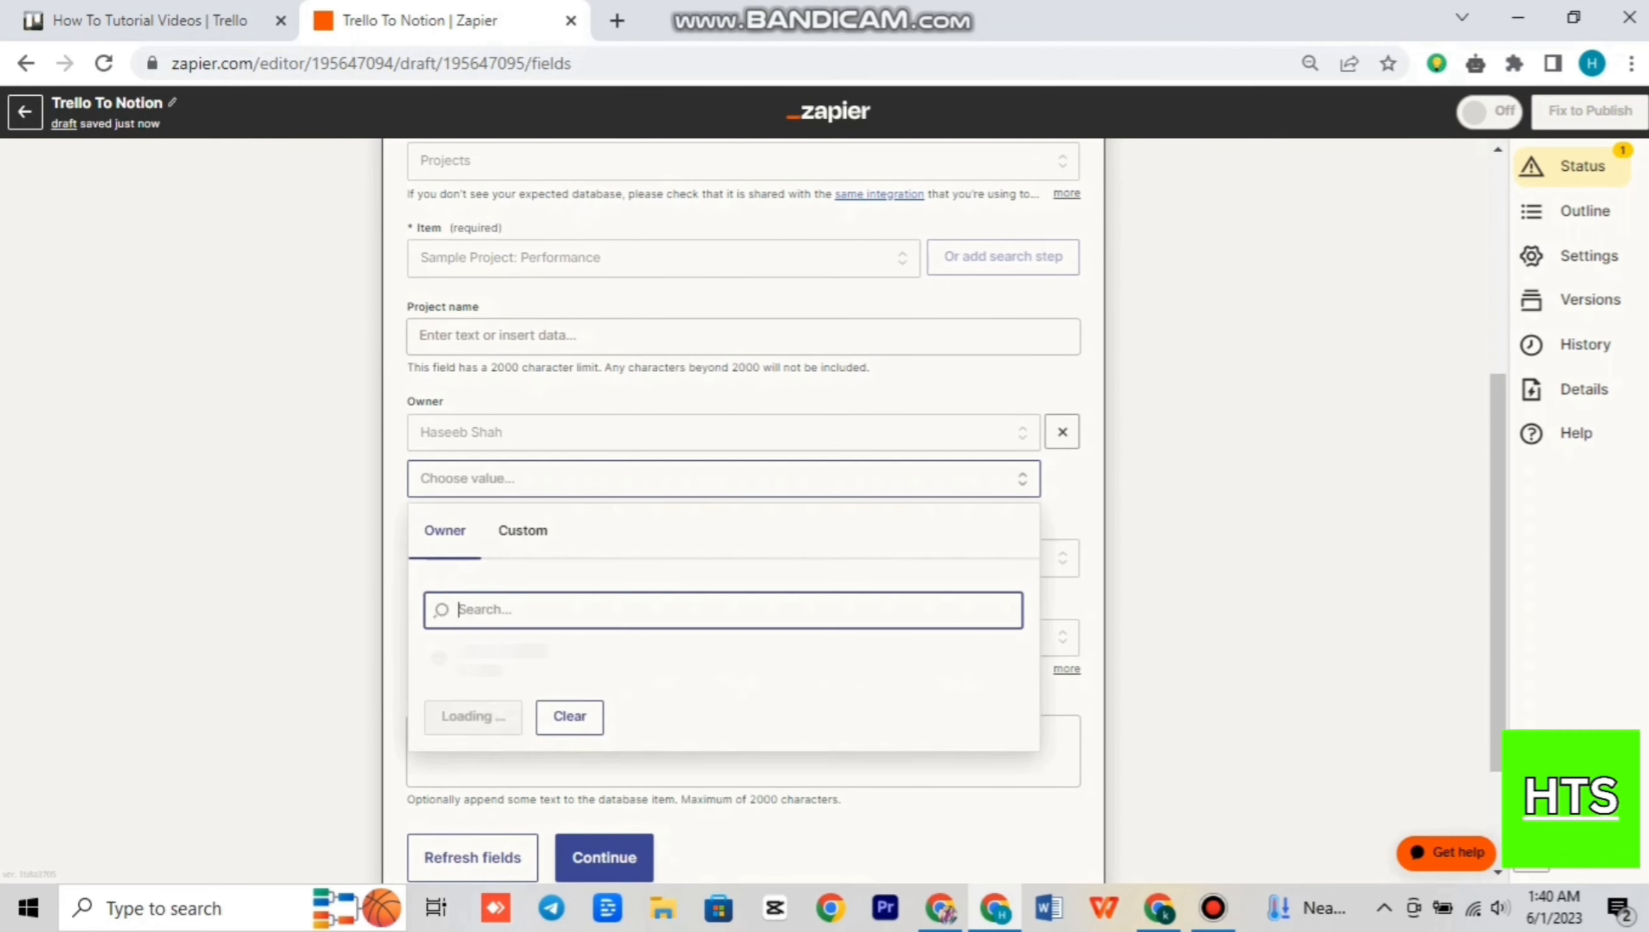
left_click(497, 657)
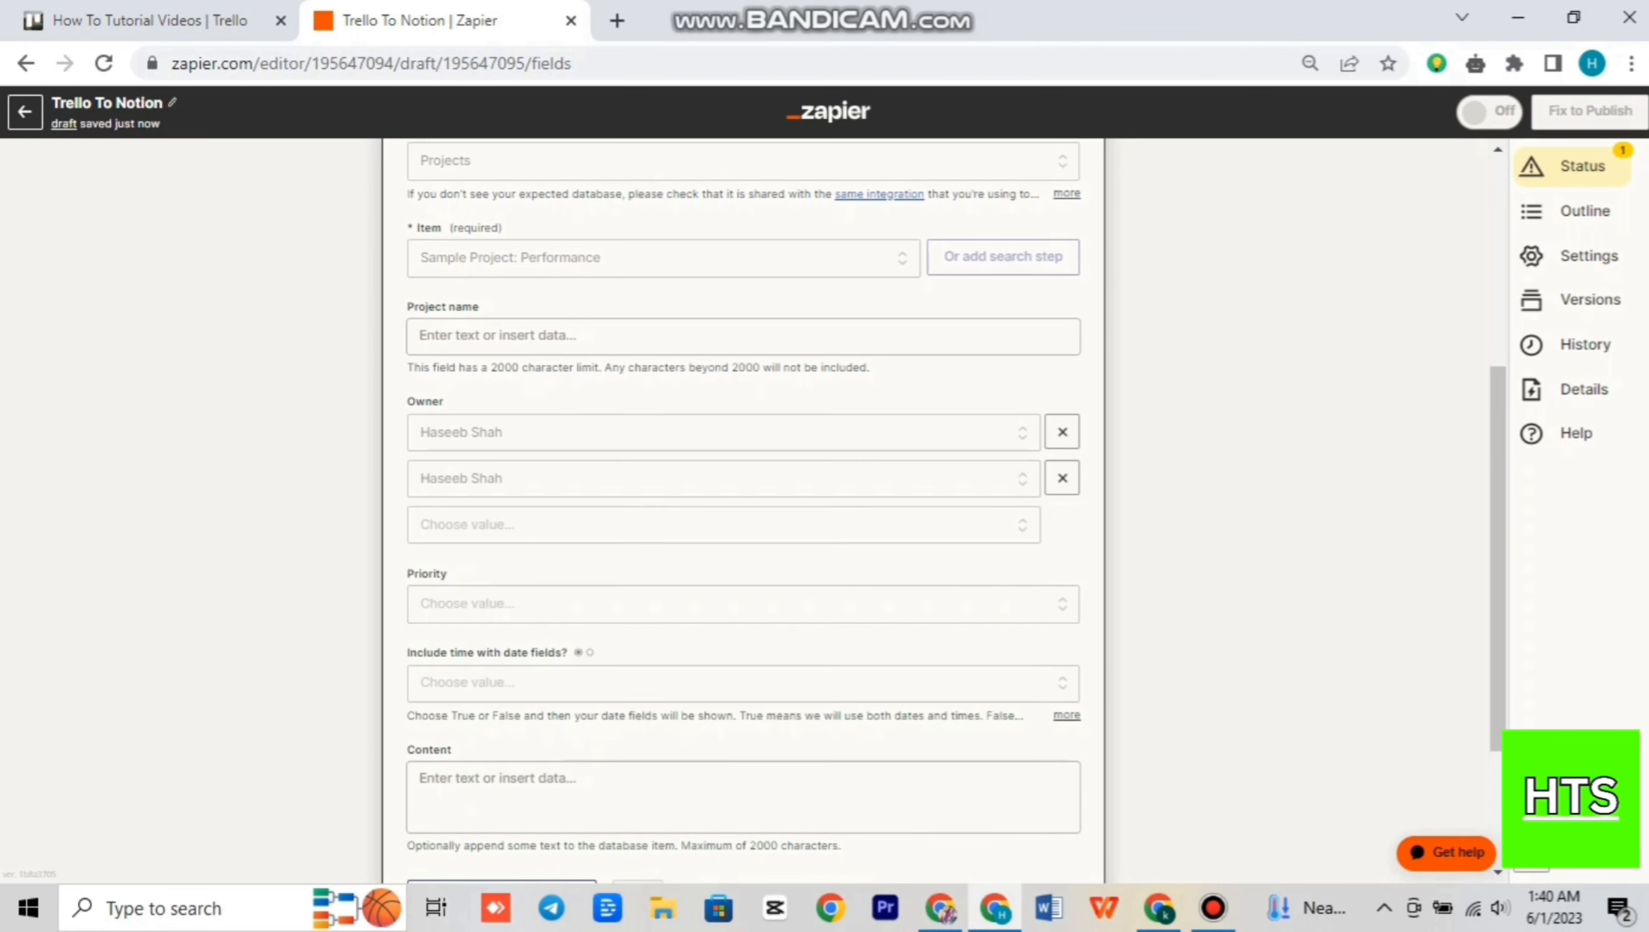
- Set the item's priority to Medium and the option to include time with date fields to True
left_click(561, 604)
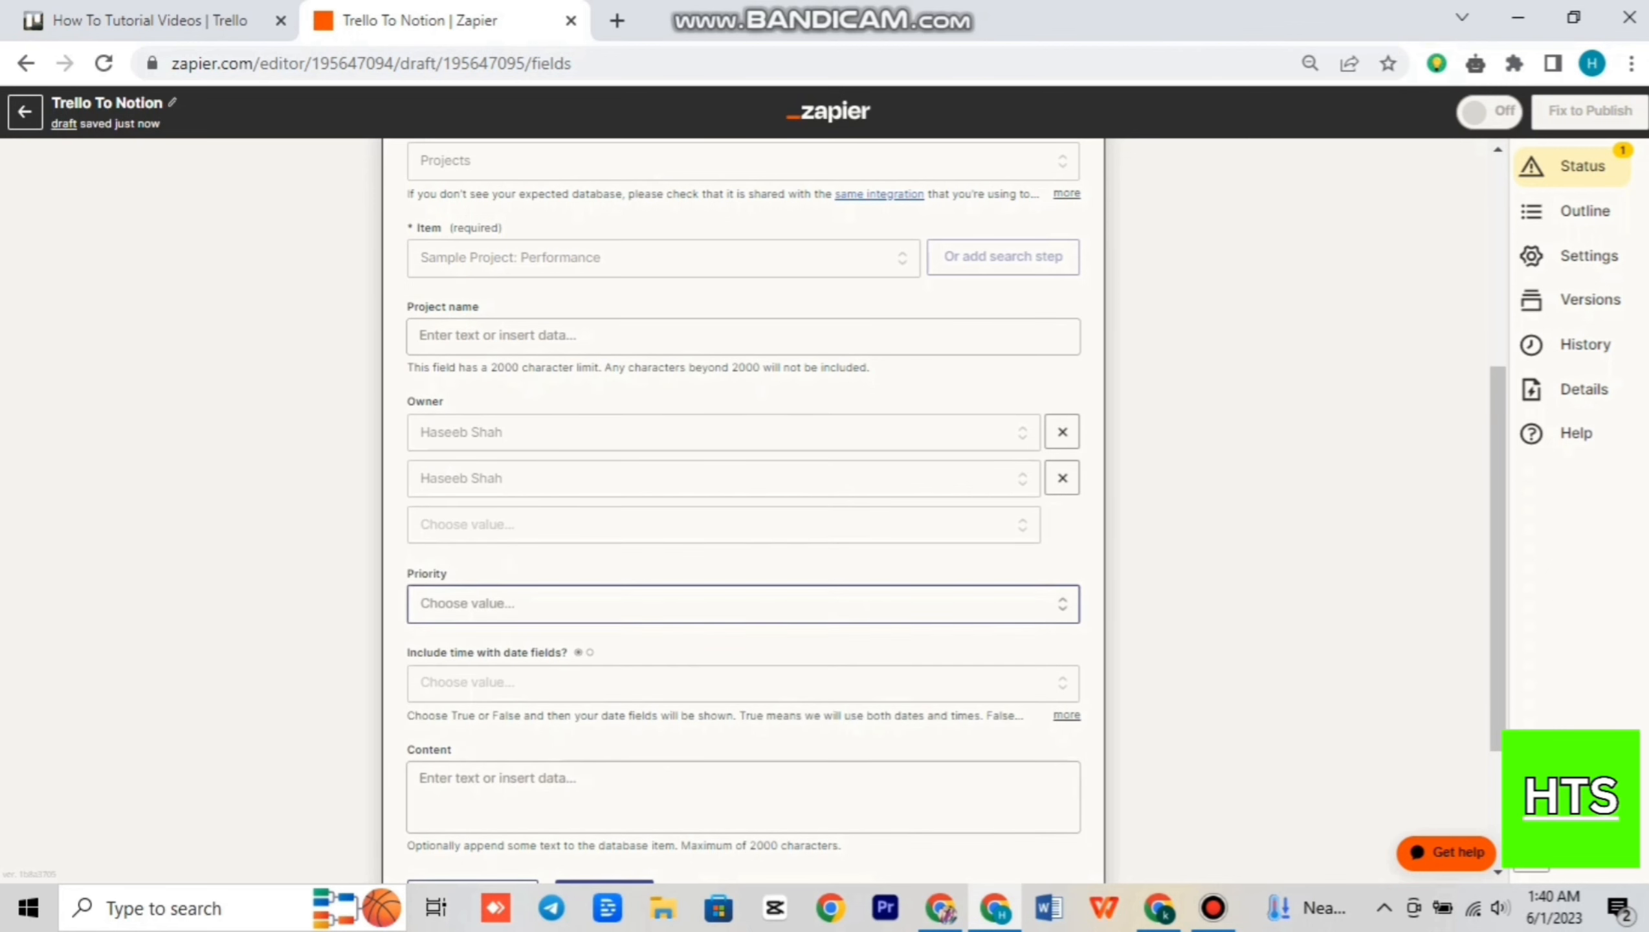
left_click(502, 839)
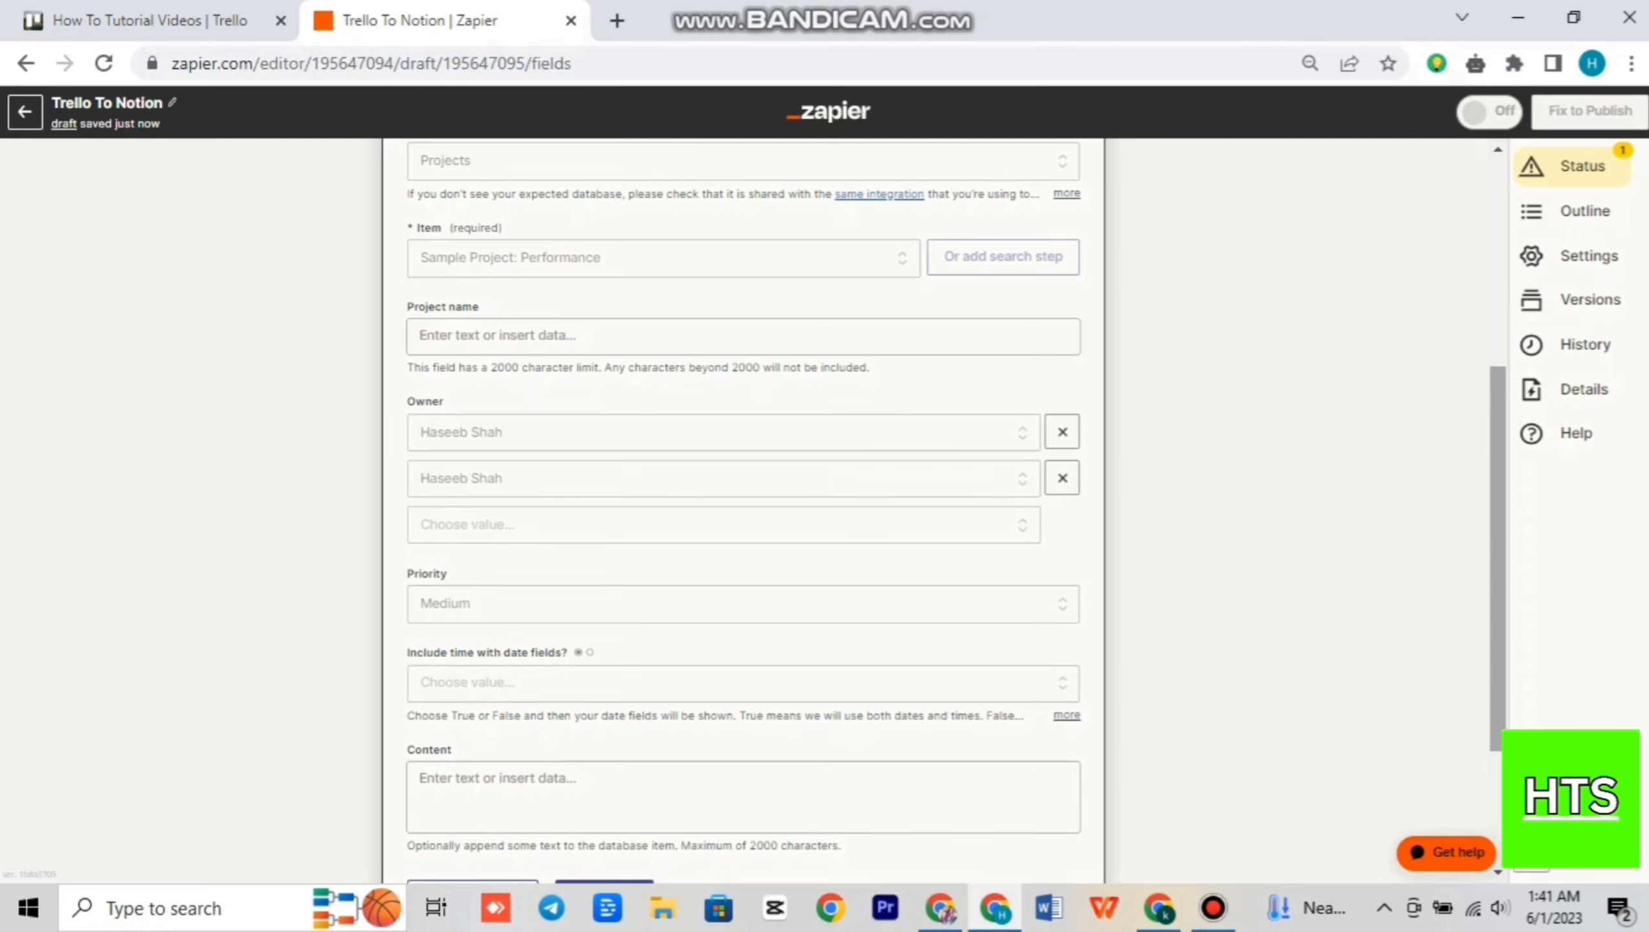
left_click_drag(1497, 574, 1497, 689)
left_click(652, 467)
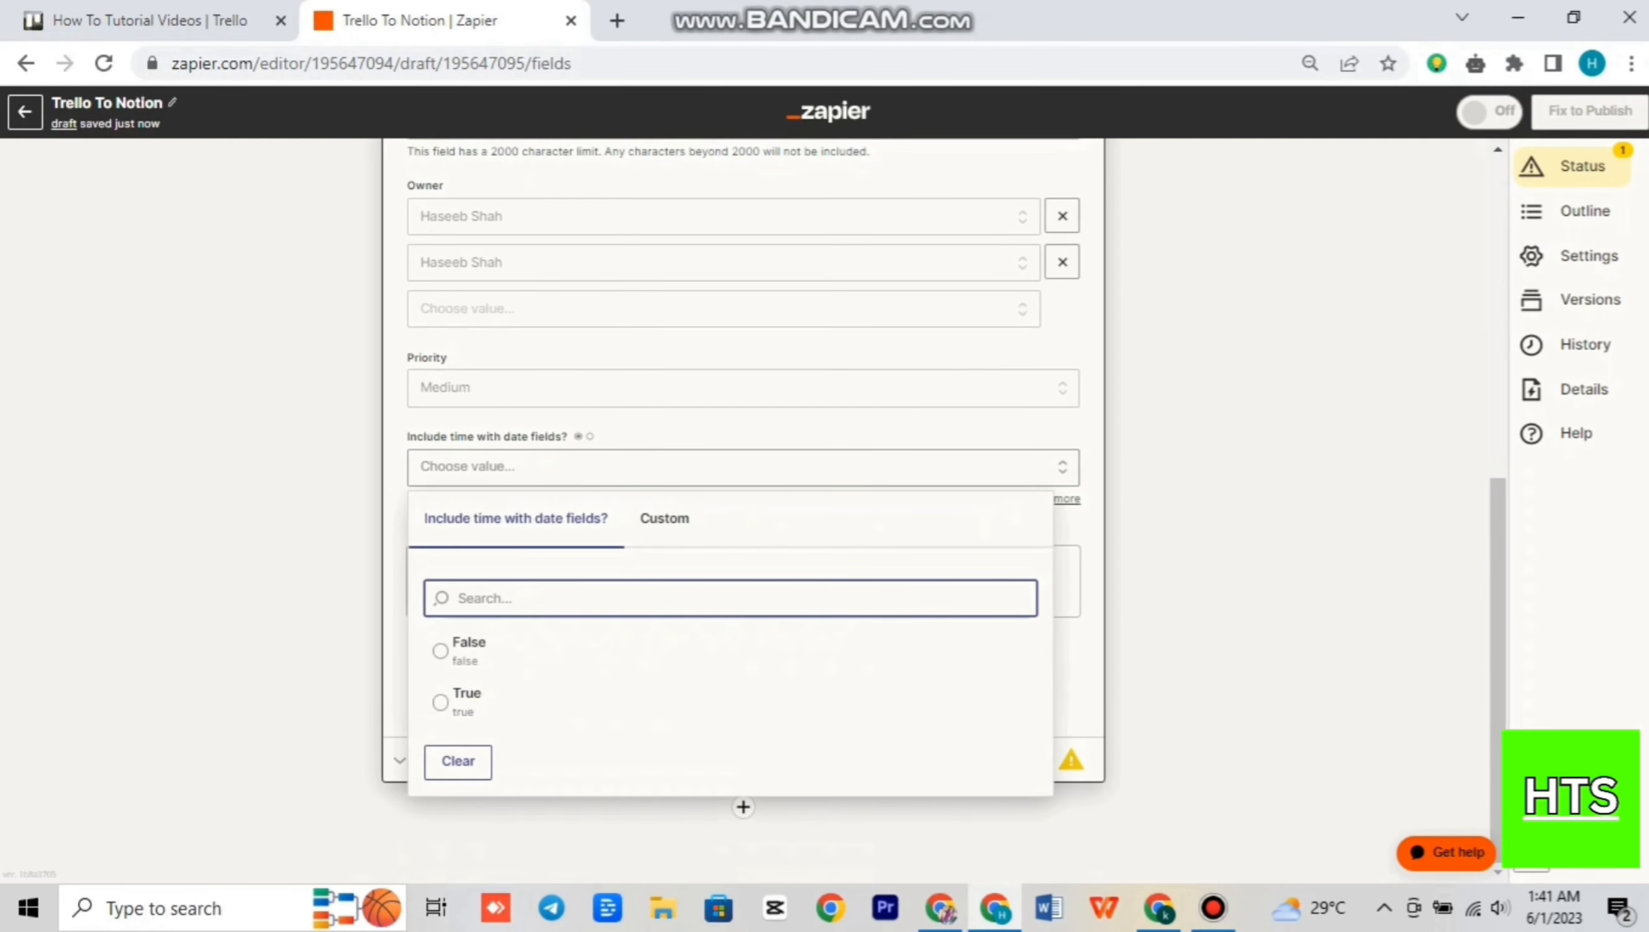
key("Return")
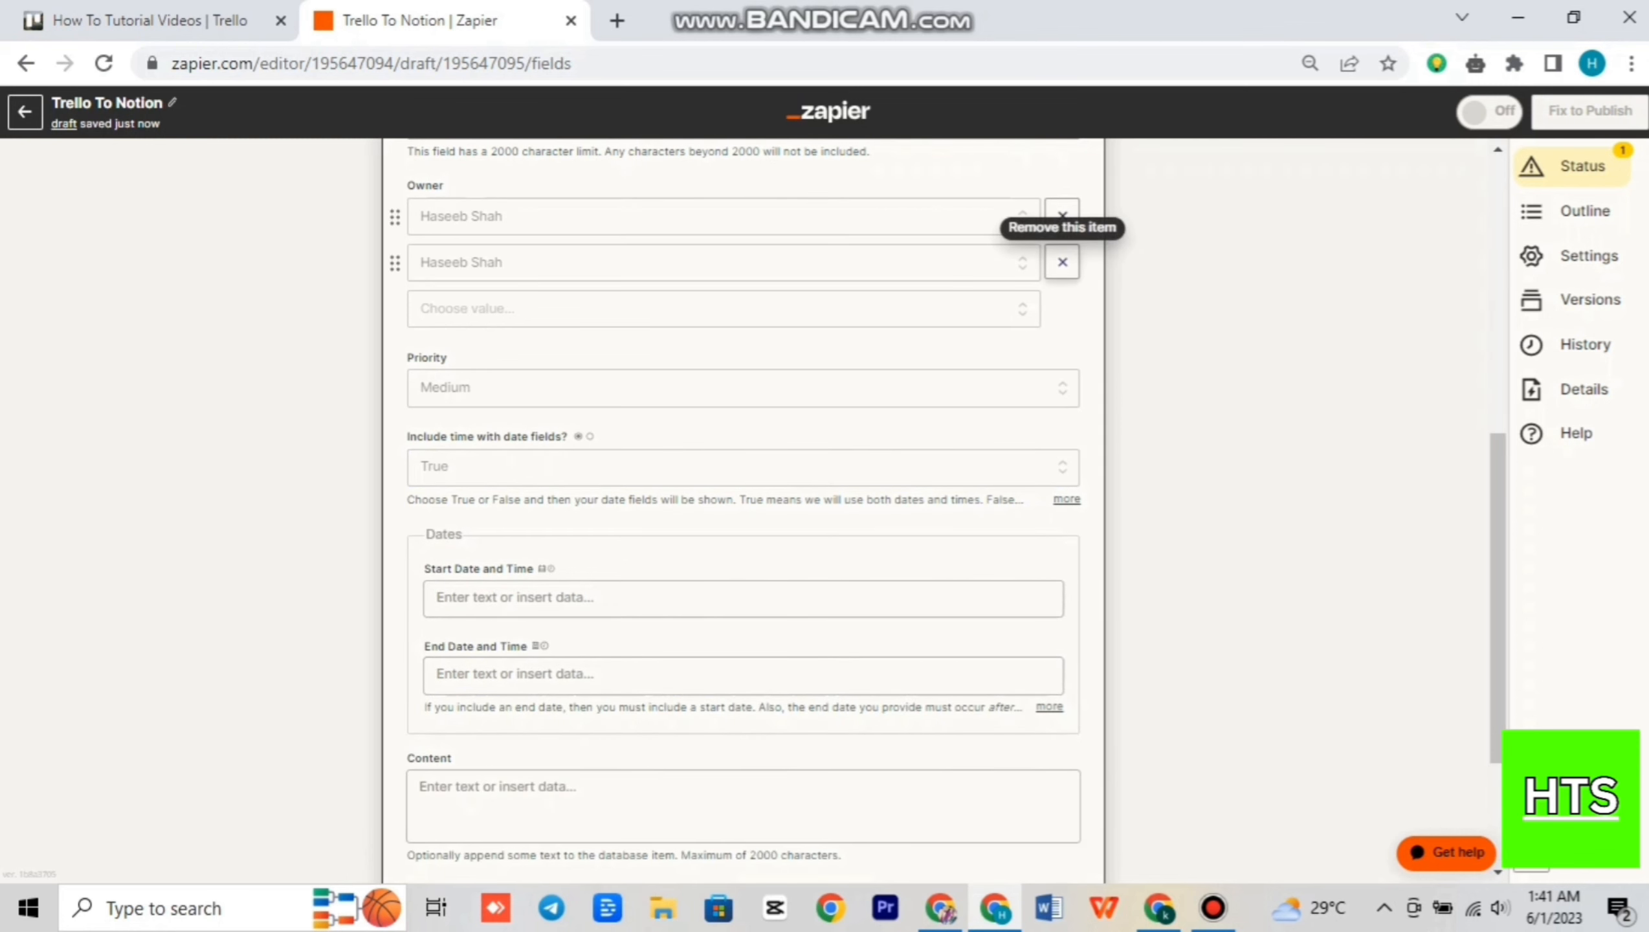
- Remove the duplicate second owner entry and continue to the action test
left_click(1062, 261)
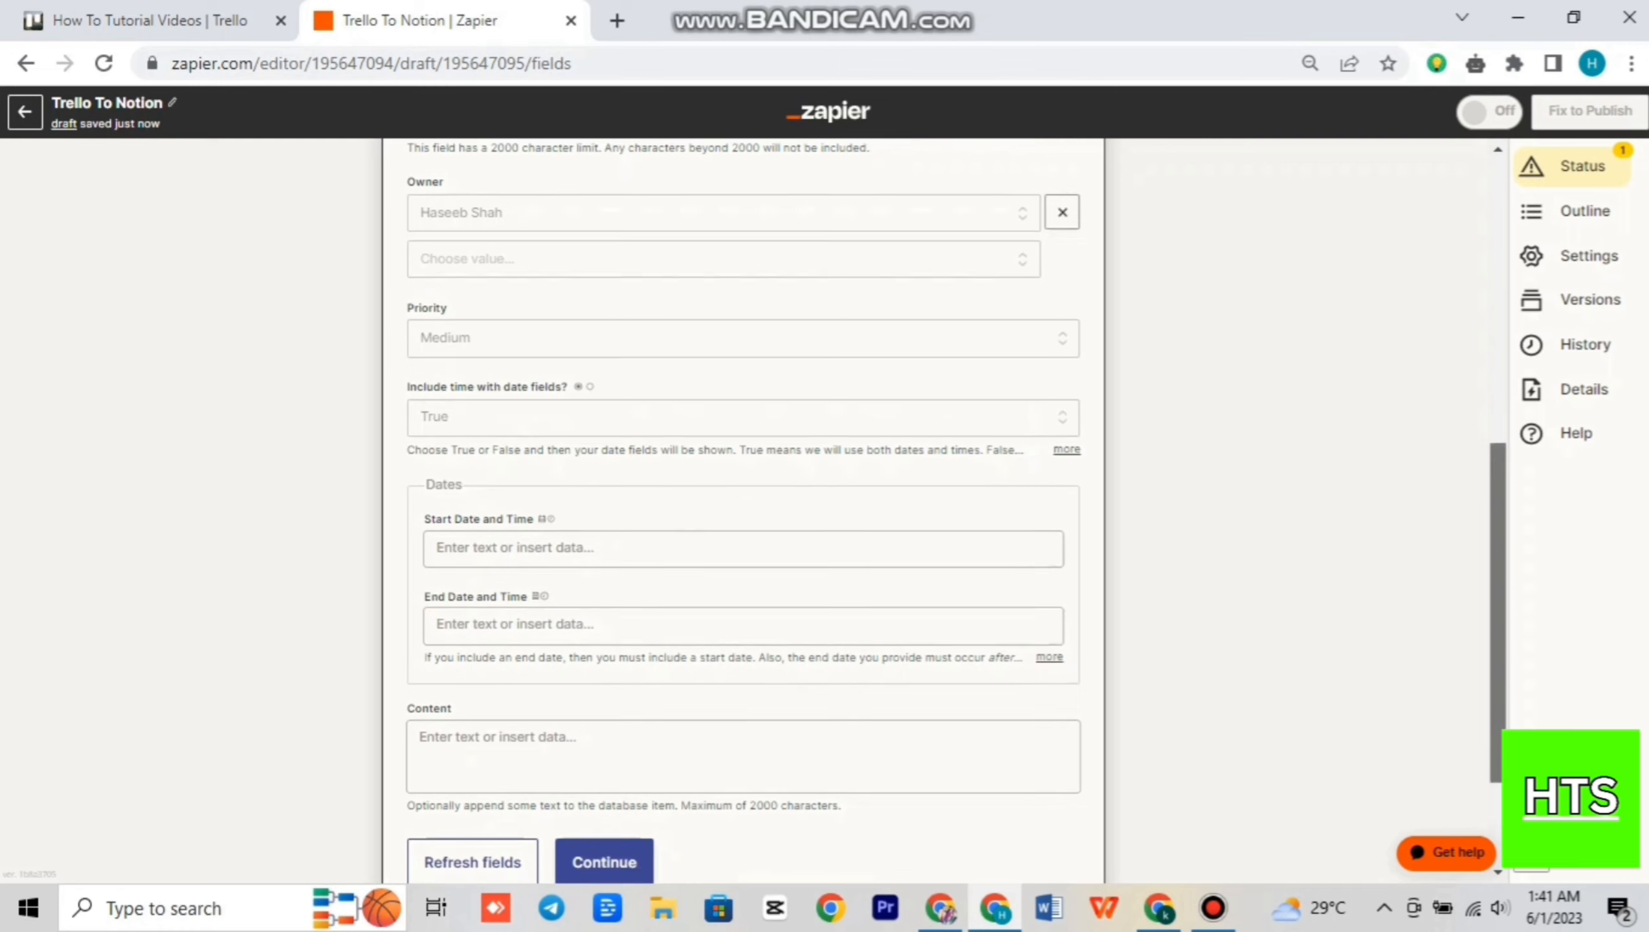
scroll(744, 509, "down", 3)
left_click(604, 687)
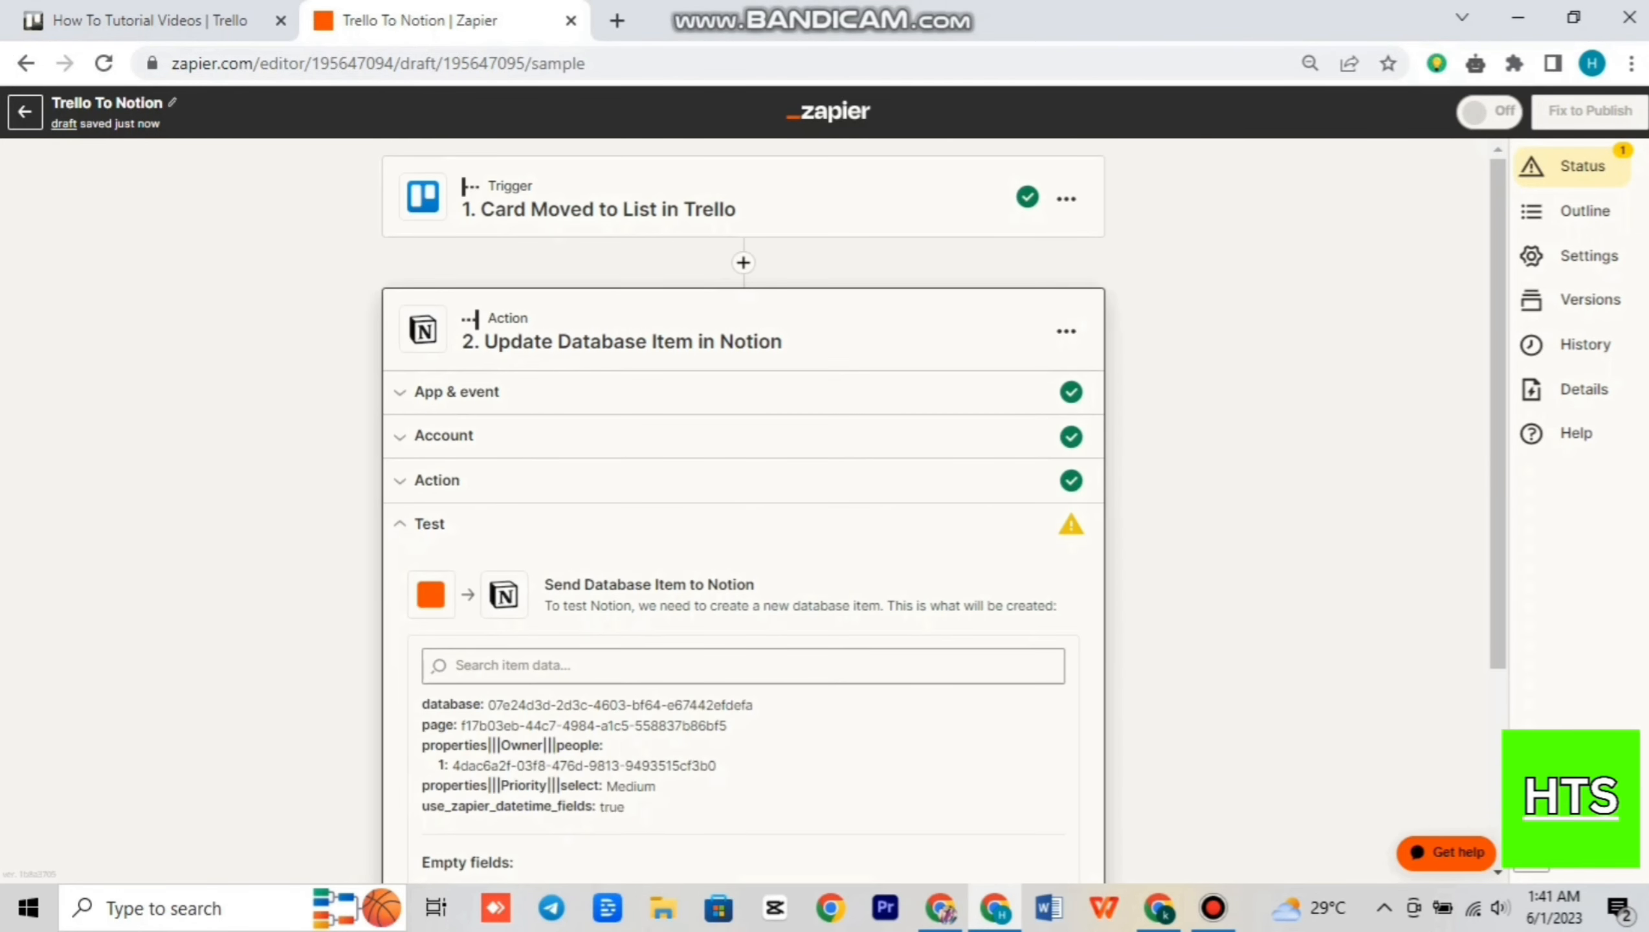
- Review the database item data for Notion and run the action test
left_click_drag(1498, 417, 1497, 601)
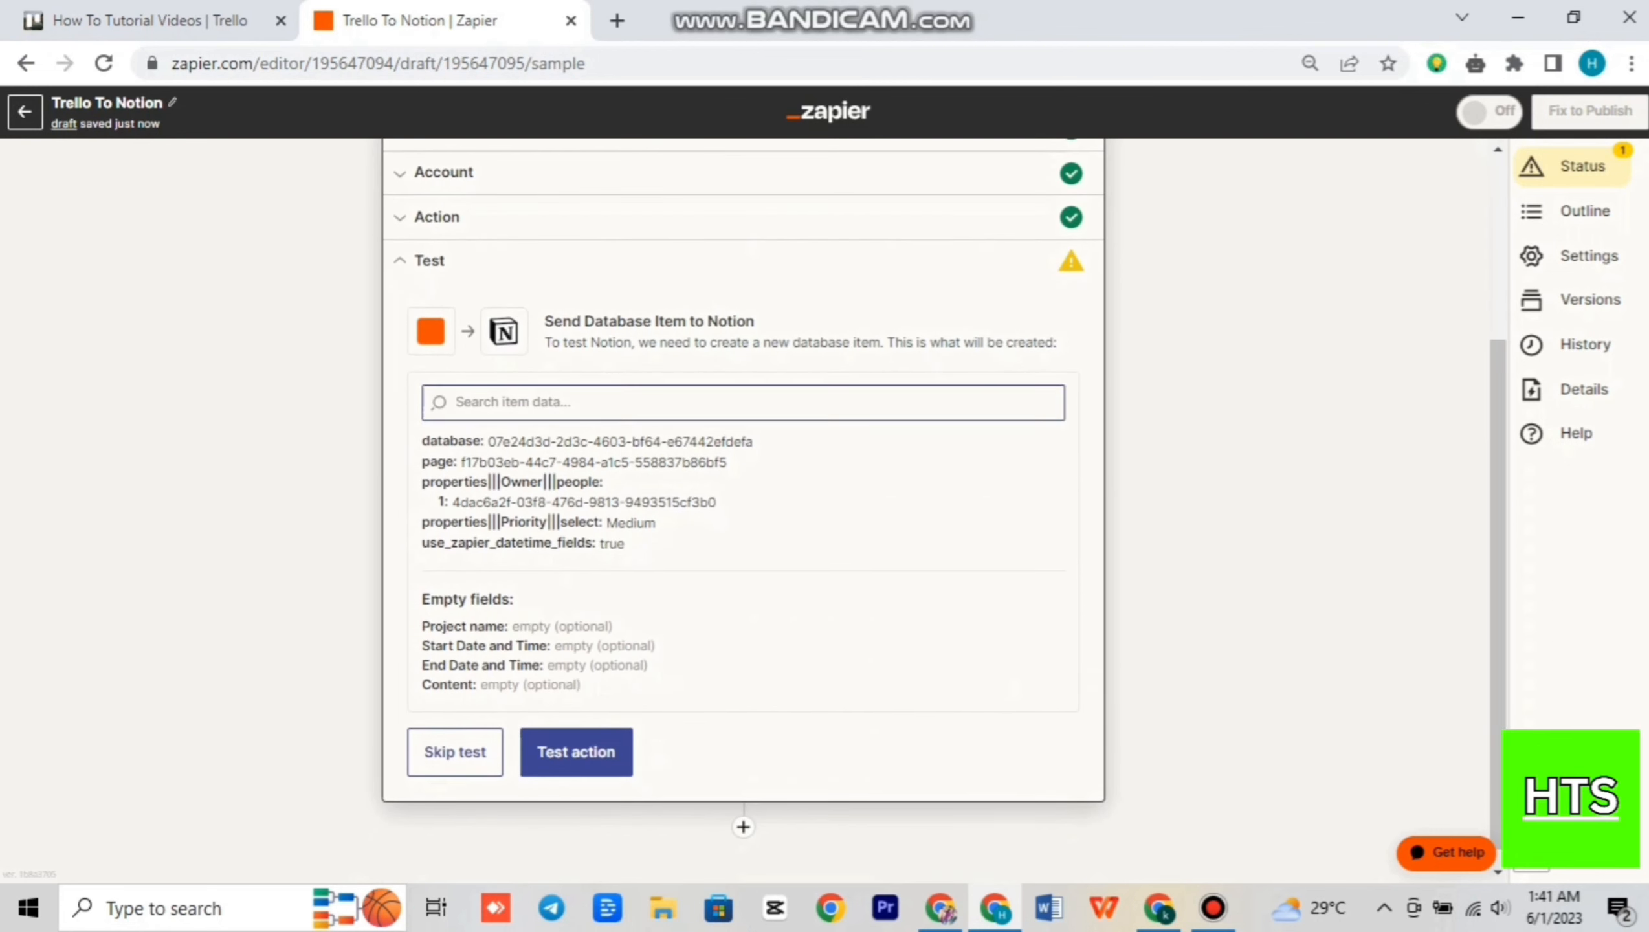
left_click_drag(757, 323, 553, 322)
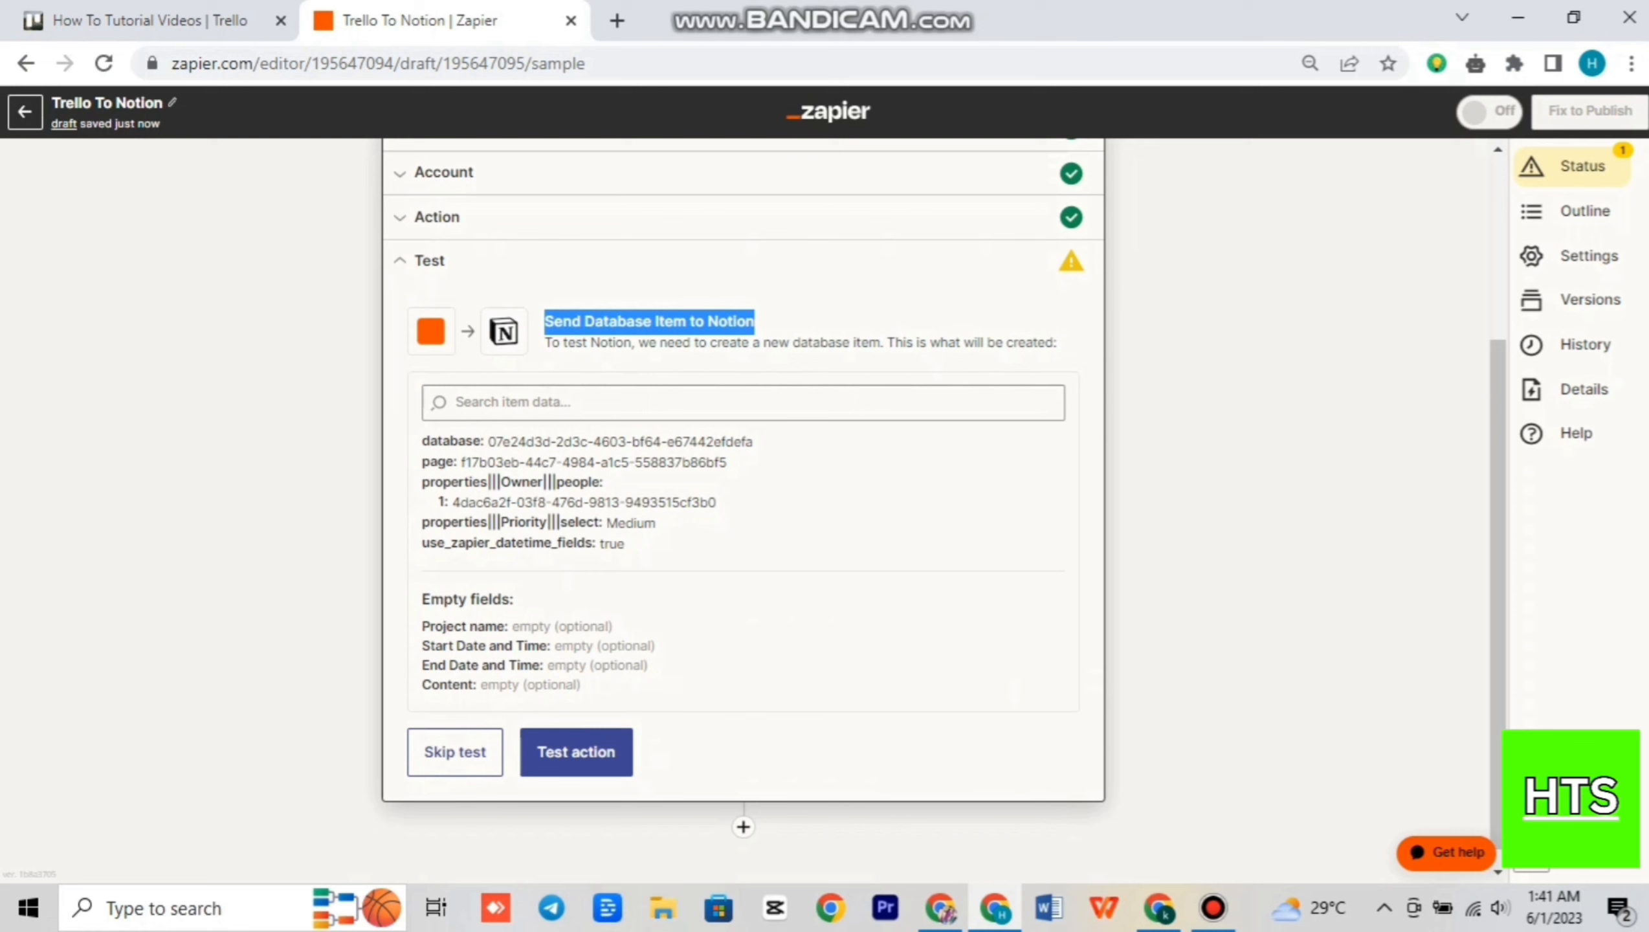
left_click(576, 751)
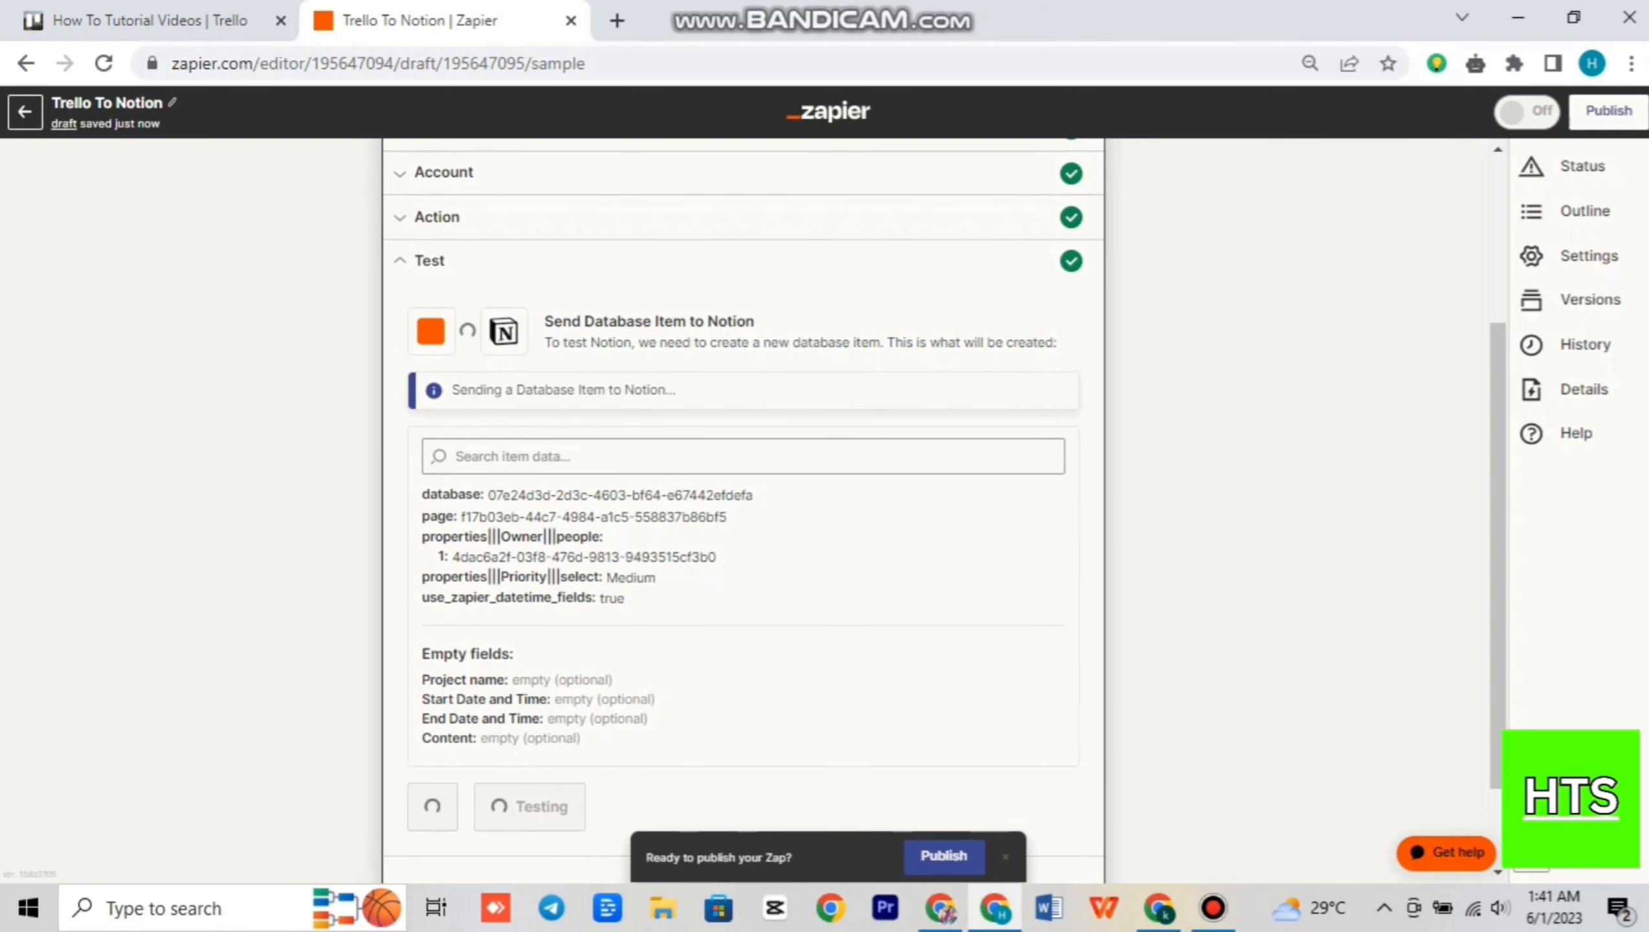
- Publish the Trello To Notion Zap and dismiss the dialog offering to create another Zap
left_click_drag(794, 858, 646, 858)
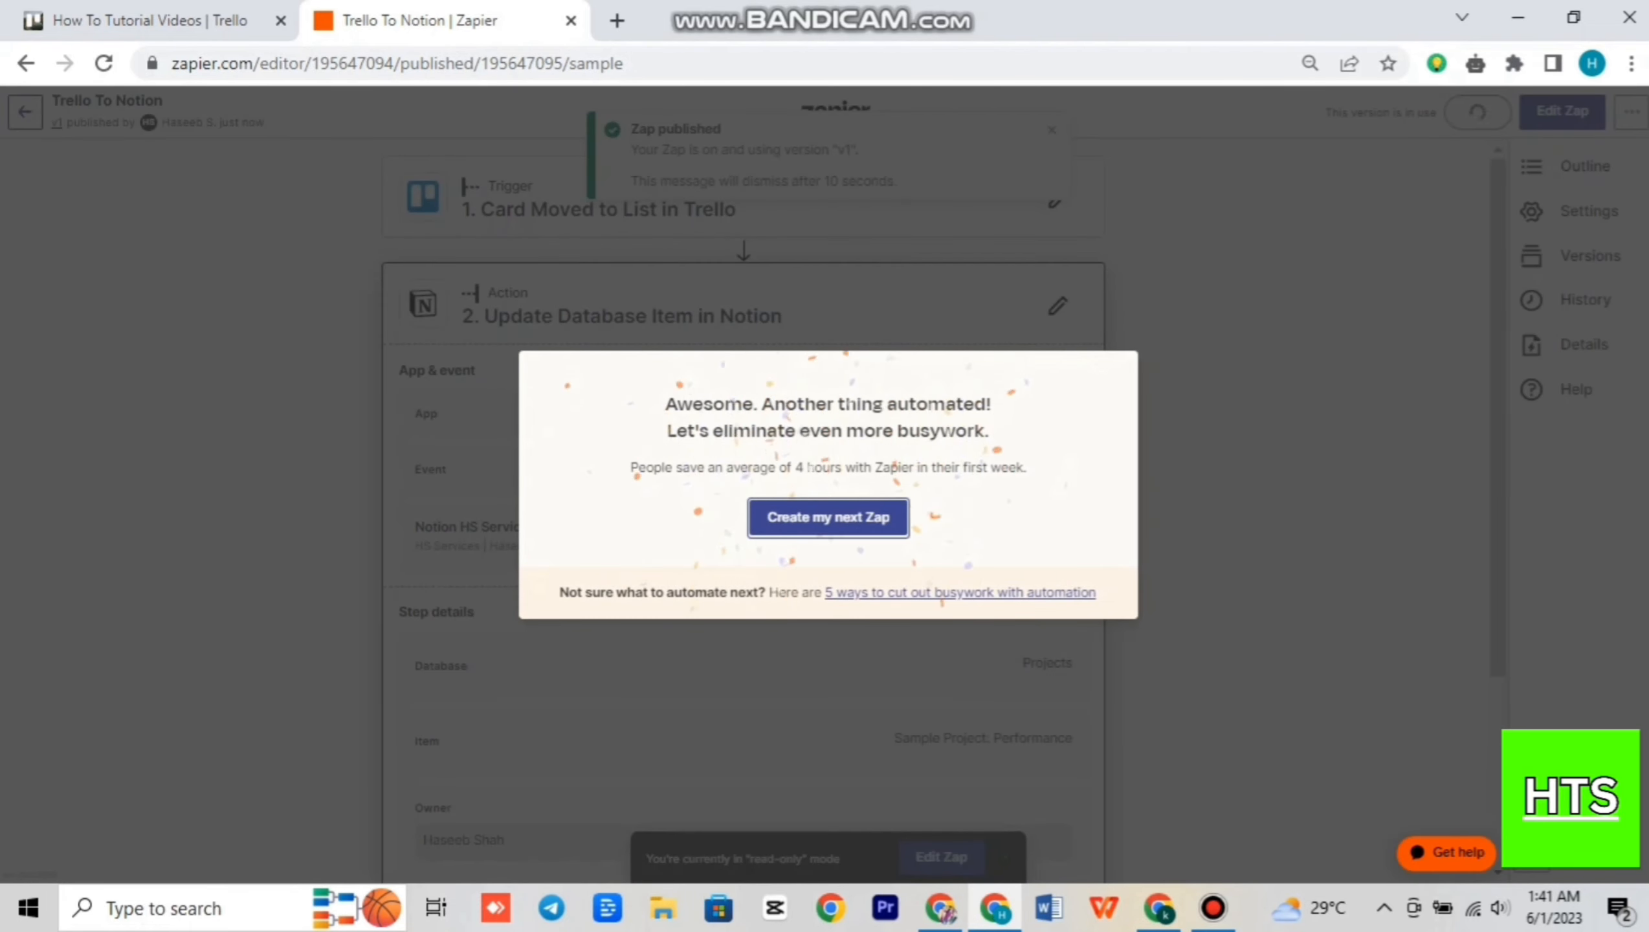
left_click_drag(665, 403, 989, 430)
left_click(997, 434)
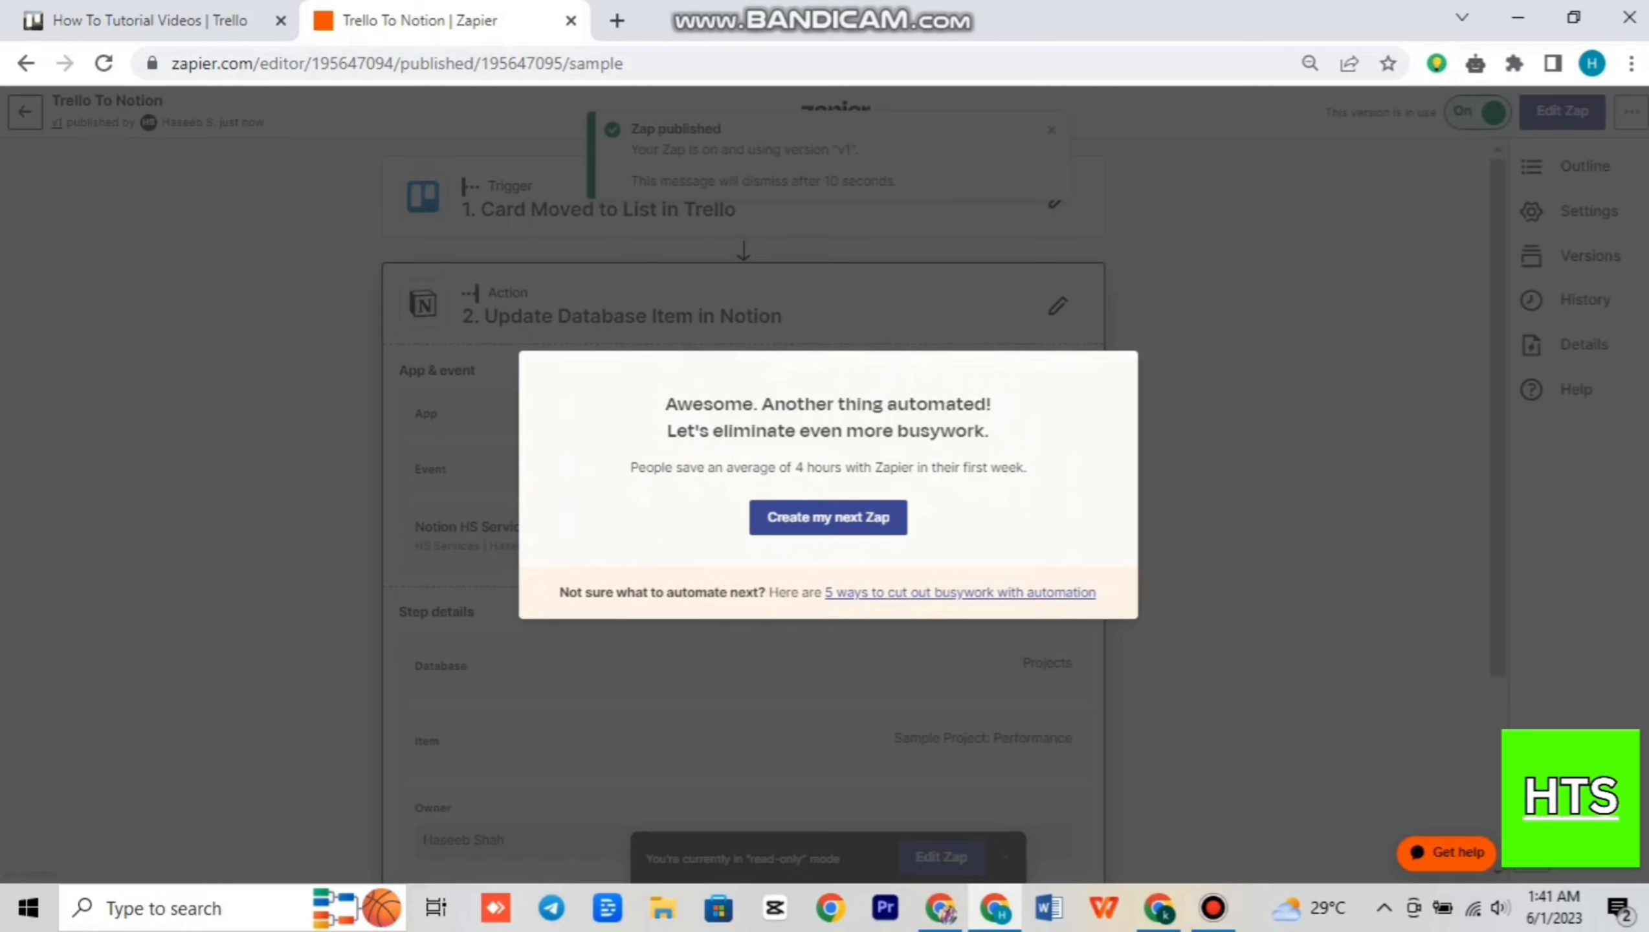
key("Escape")
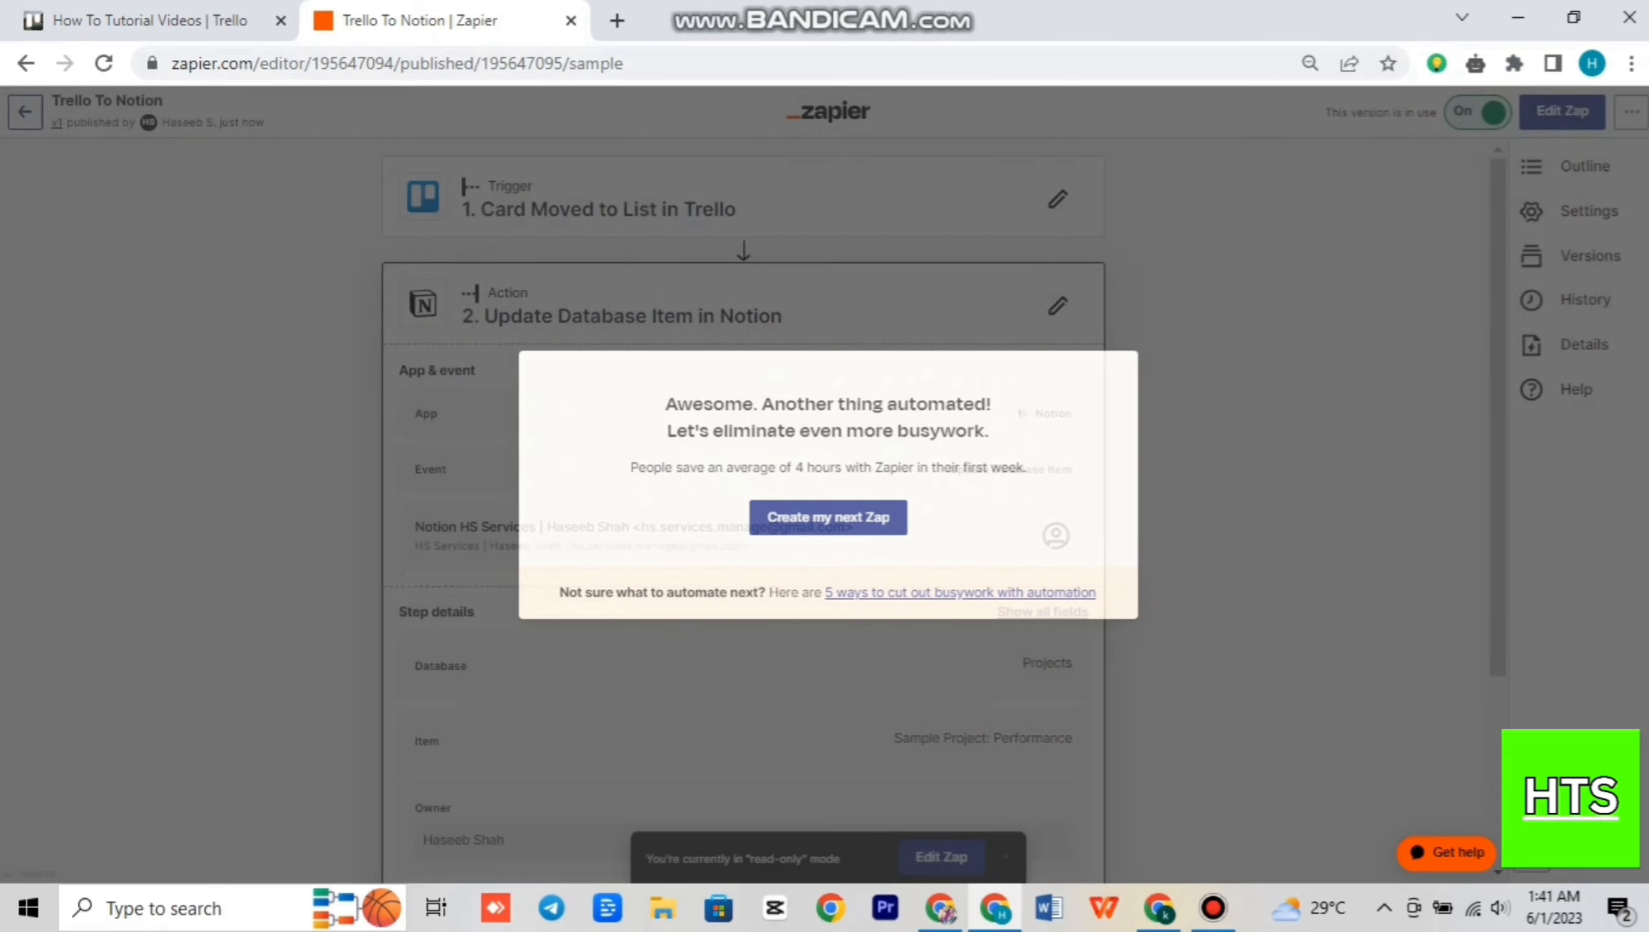